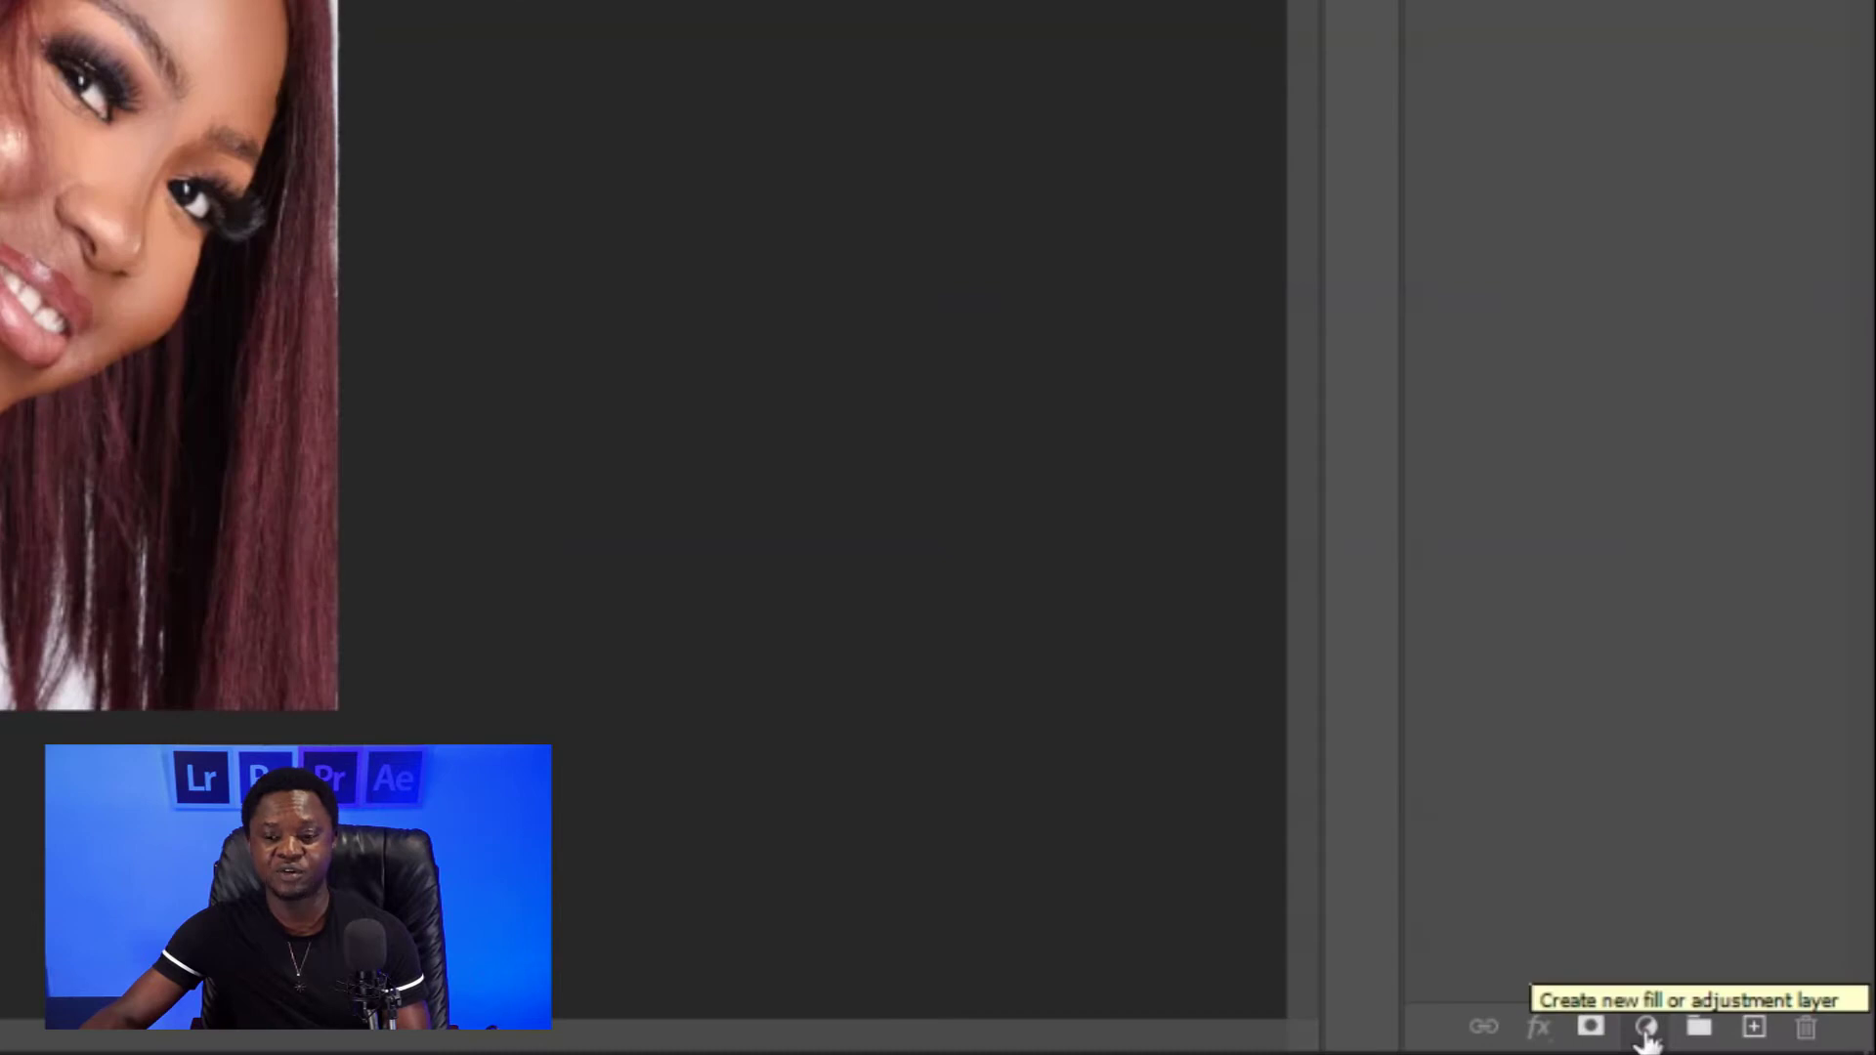
Add a Black & White adjustment layer with default settings above the Background and set its blend mode to Multiply.
click(1647, 1028)
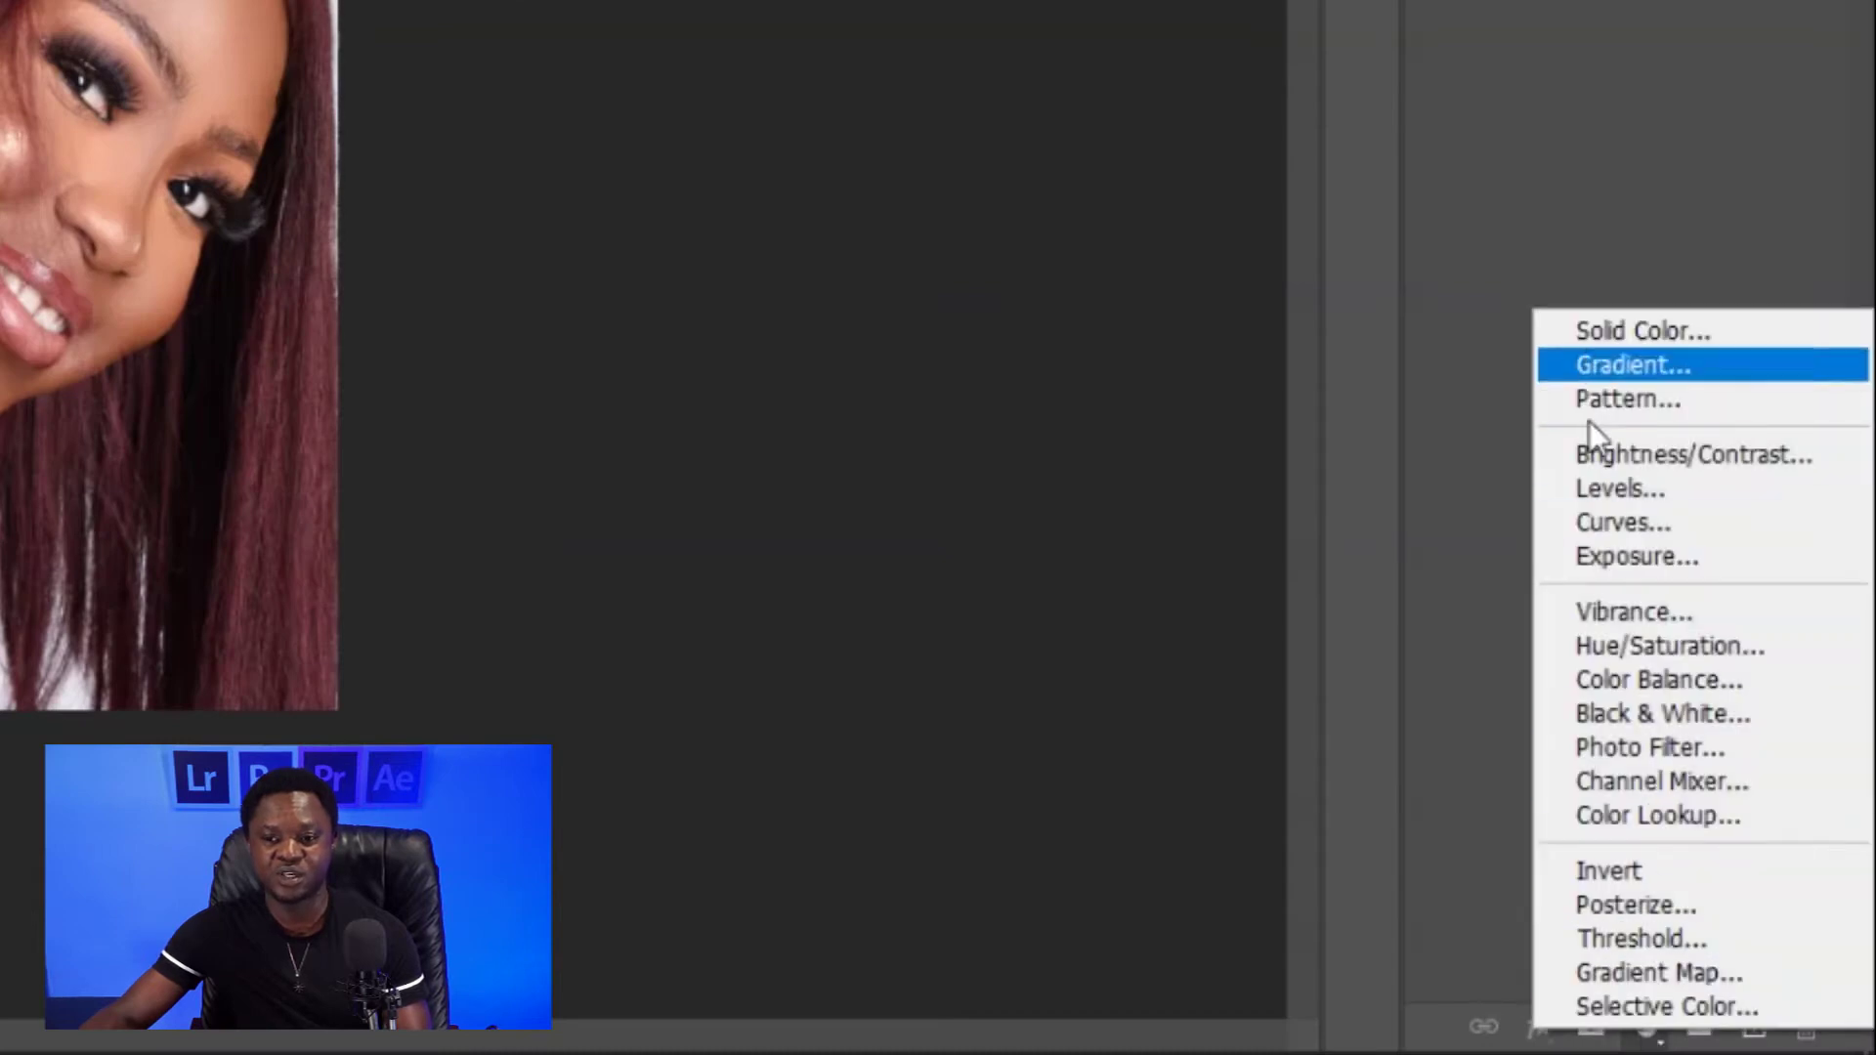
click(1638, 717)
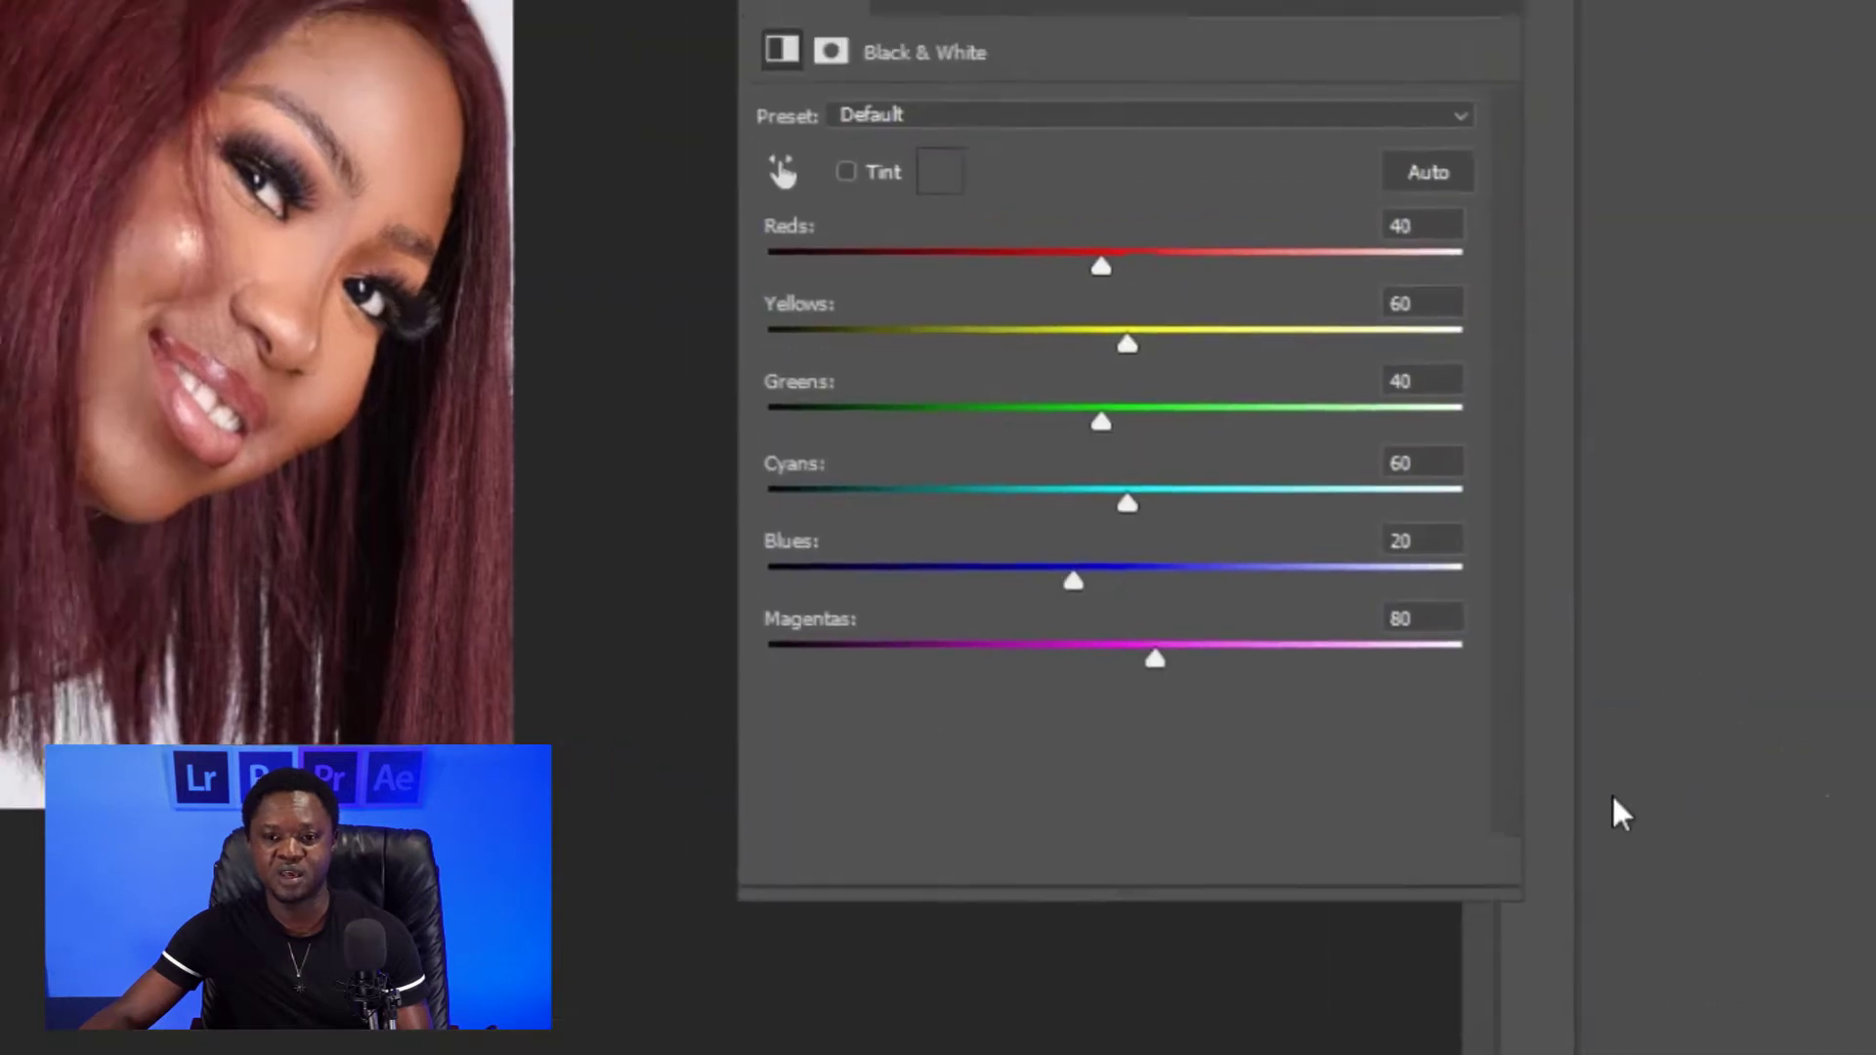
drag(1420, 343, 1368, 337)
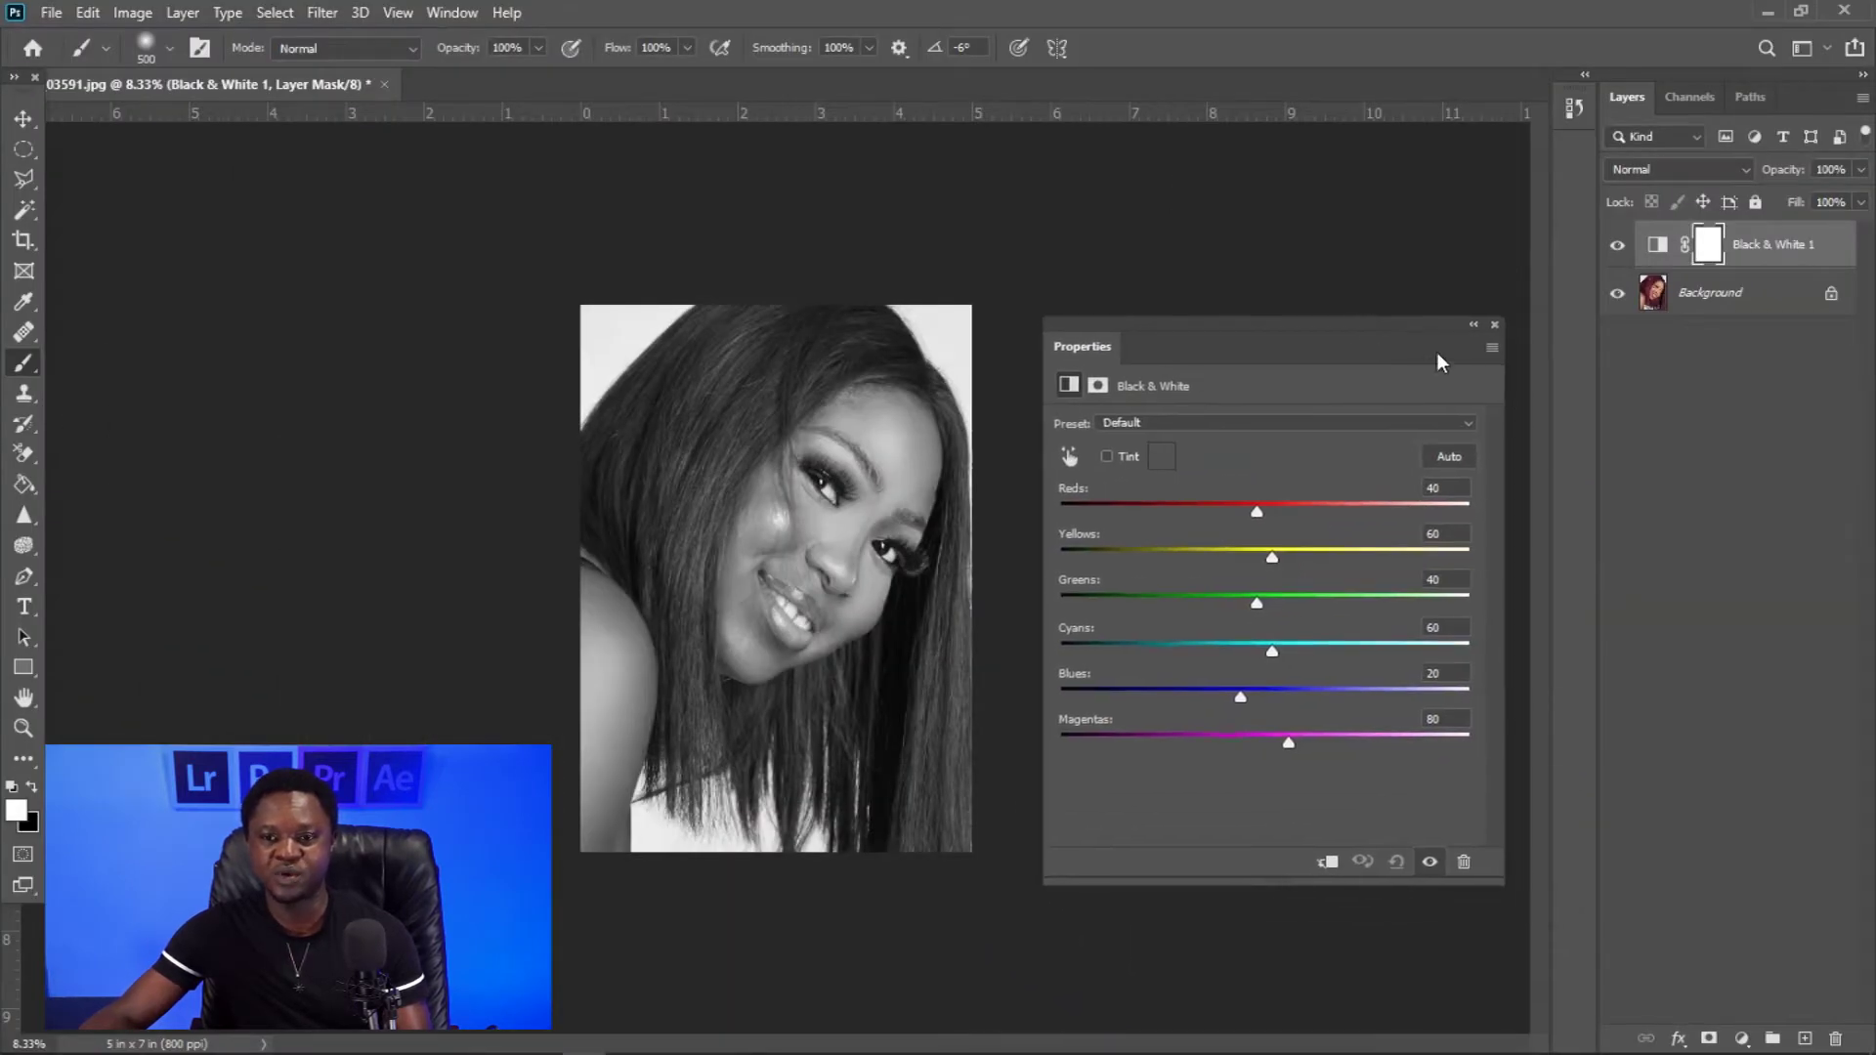
click(1497, 325)
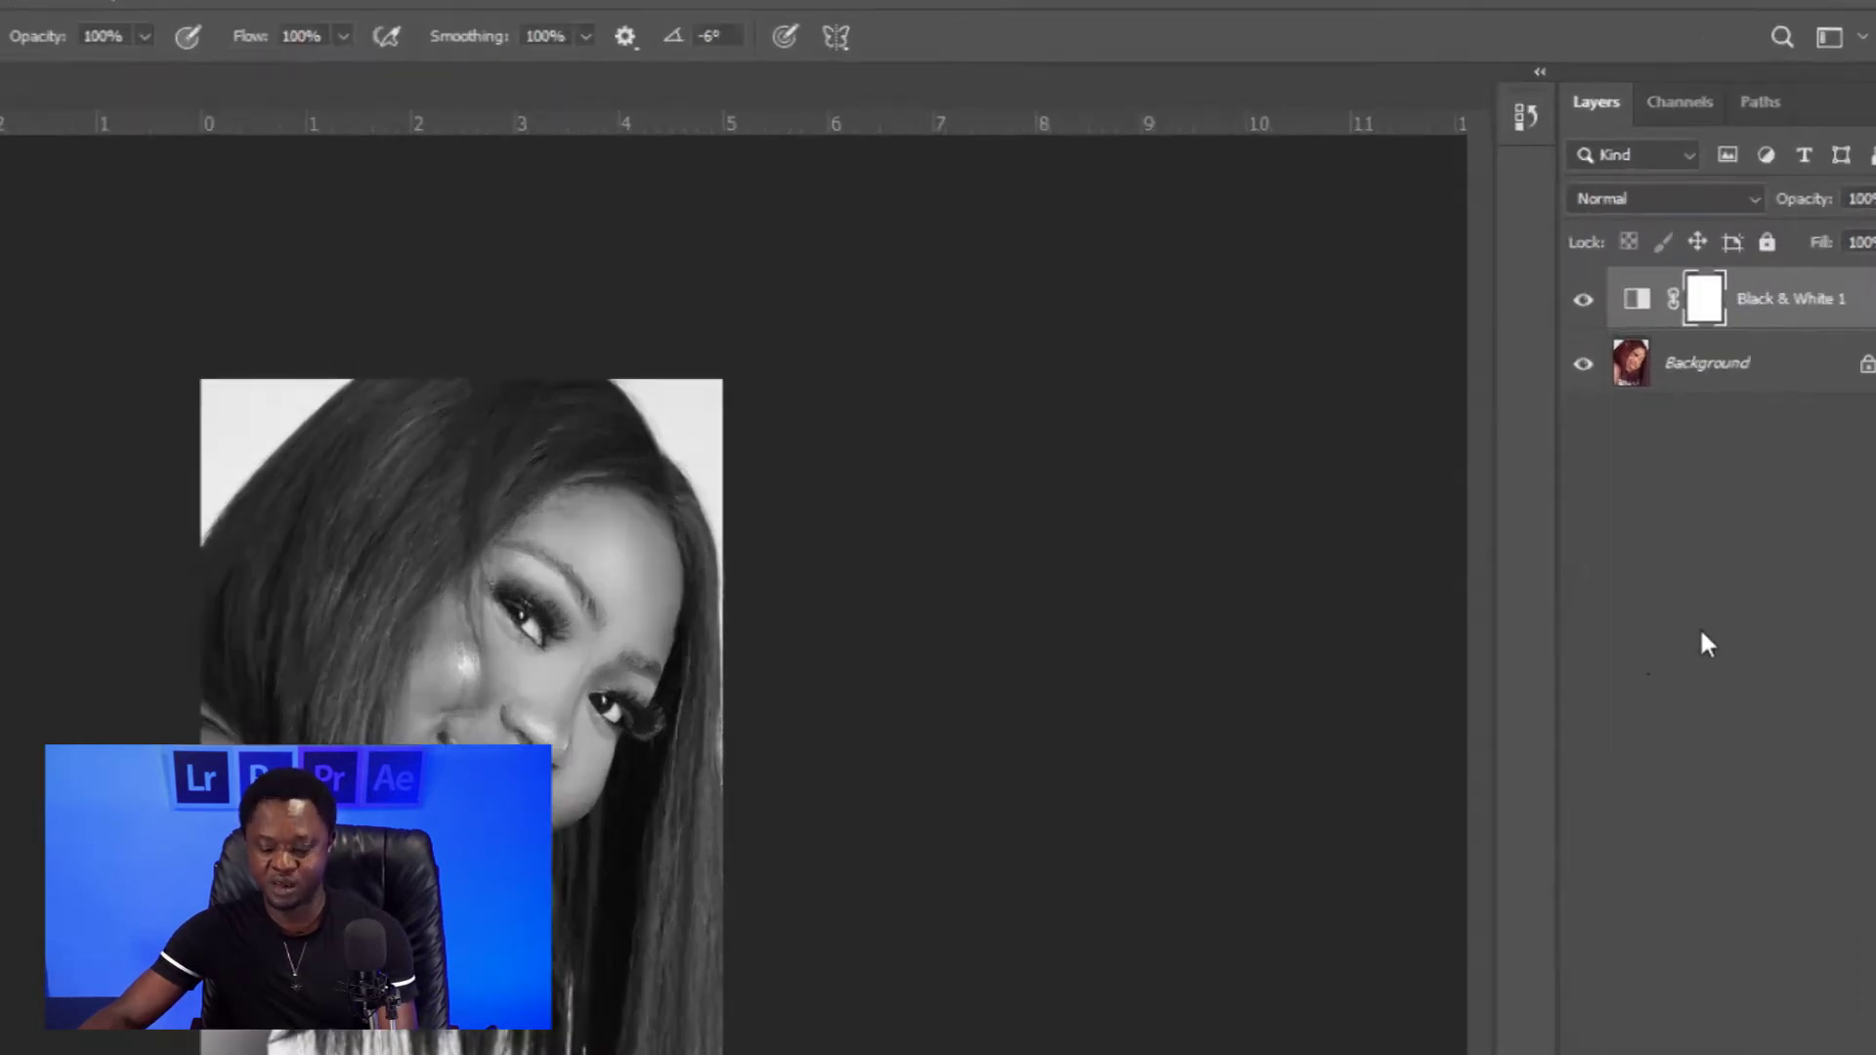
click(1644, 207)
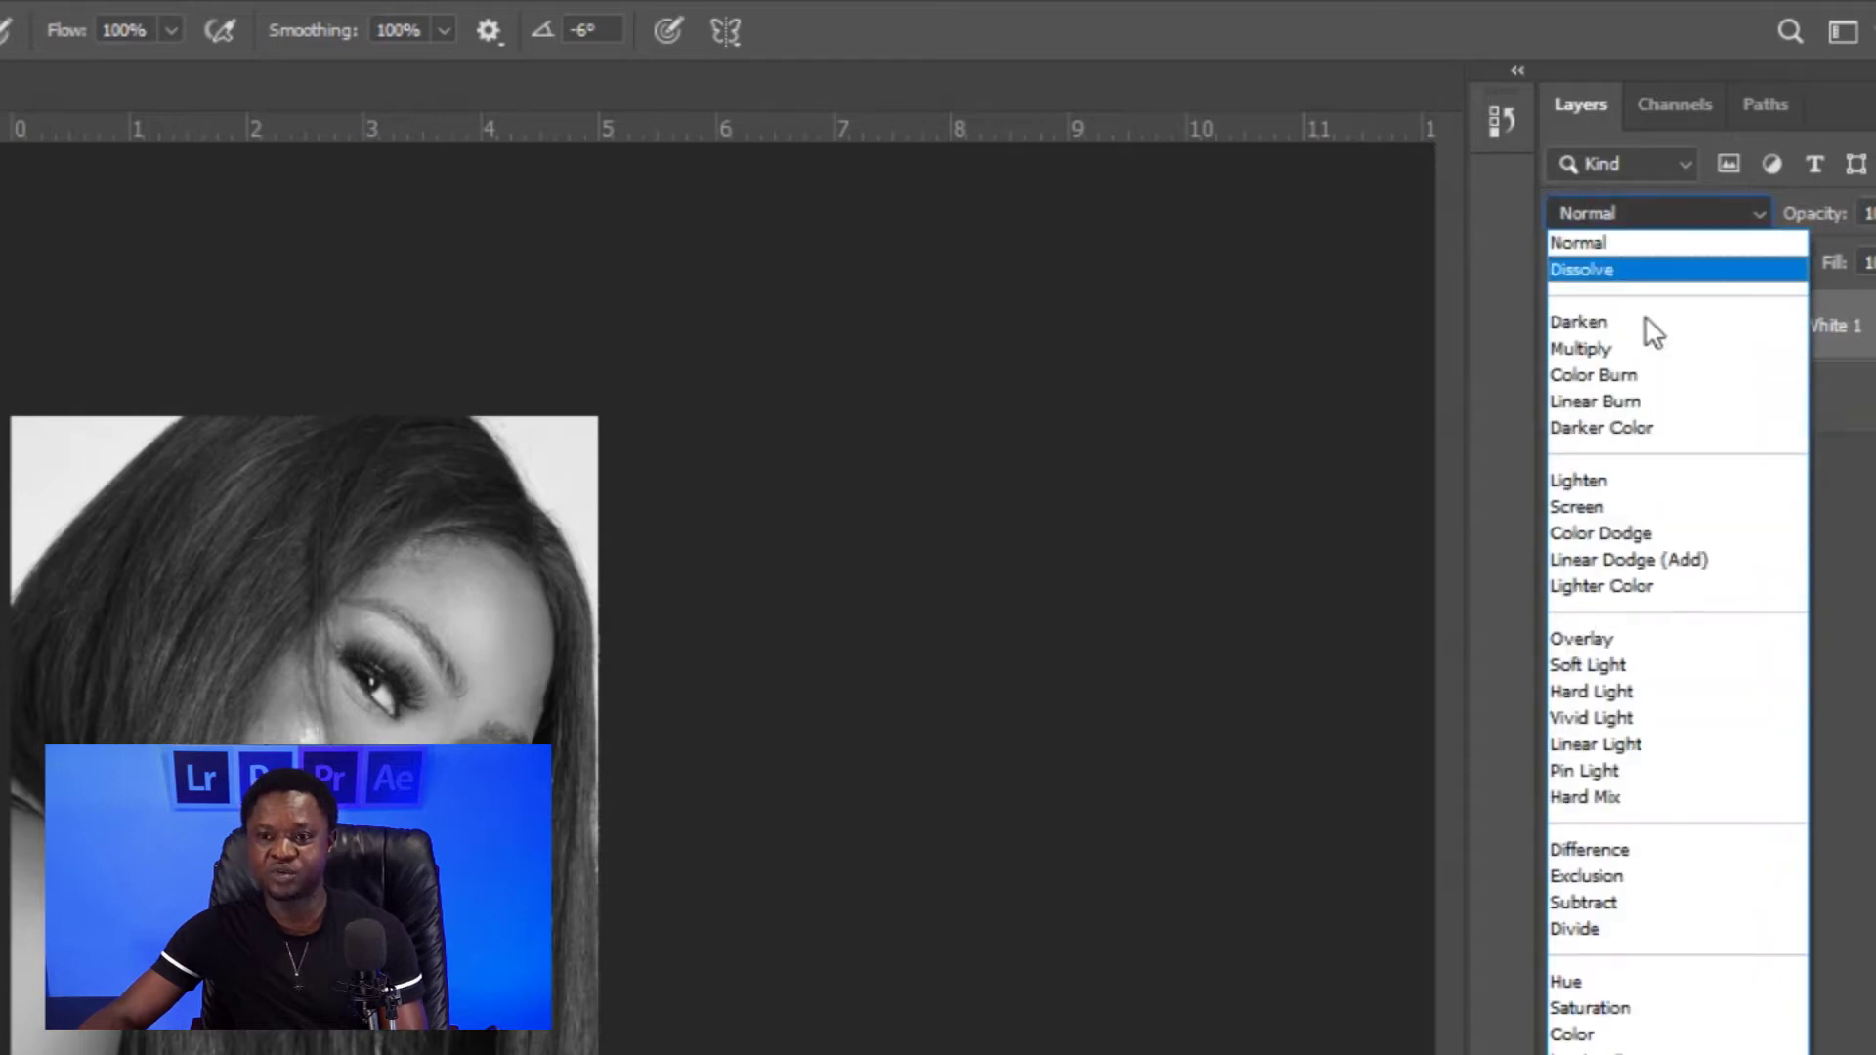
click(1618, 354)
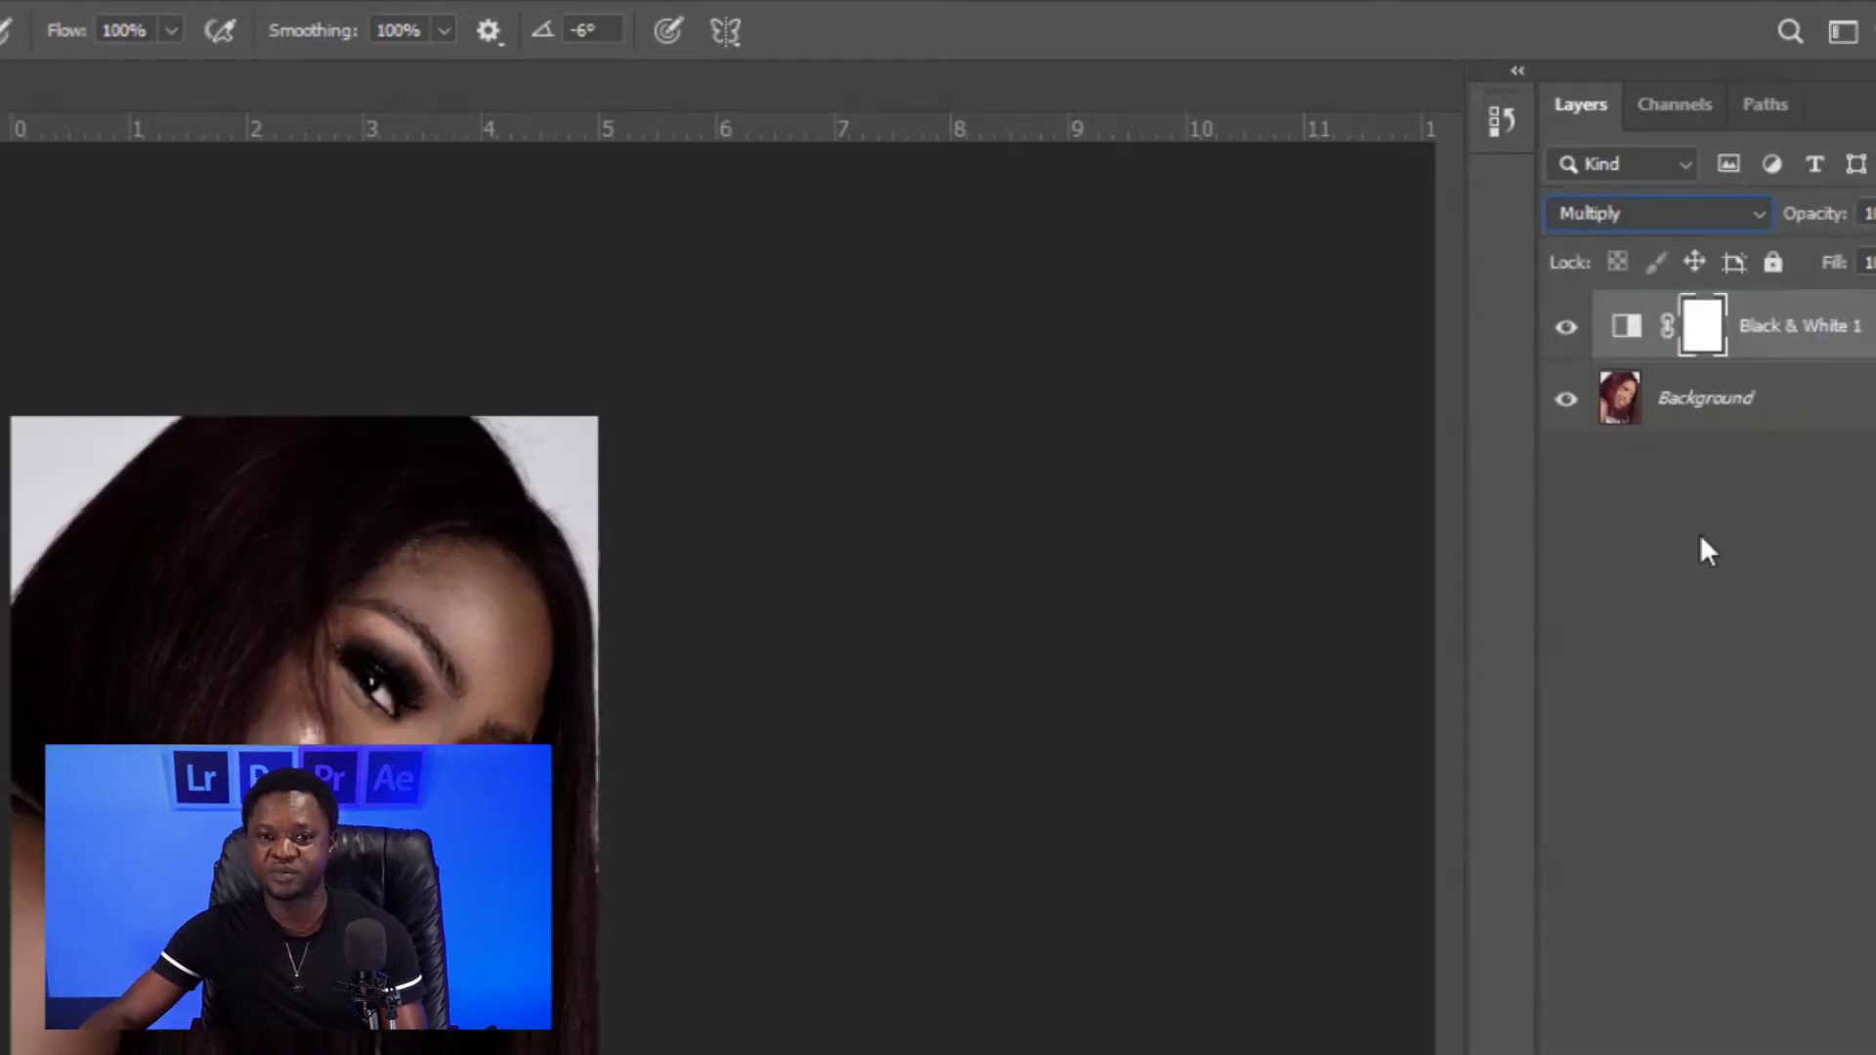
Place the Black & White adjustment layer in a new group and leave the group expanded.
key(ctrl+plus)
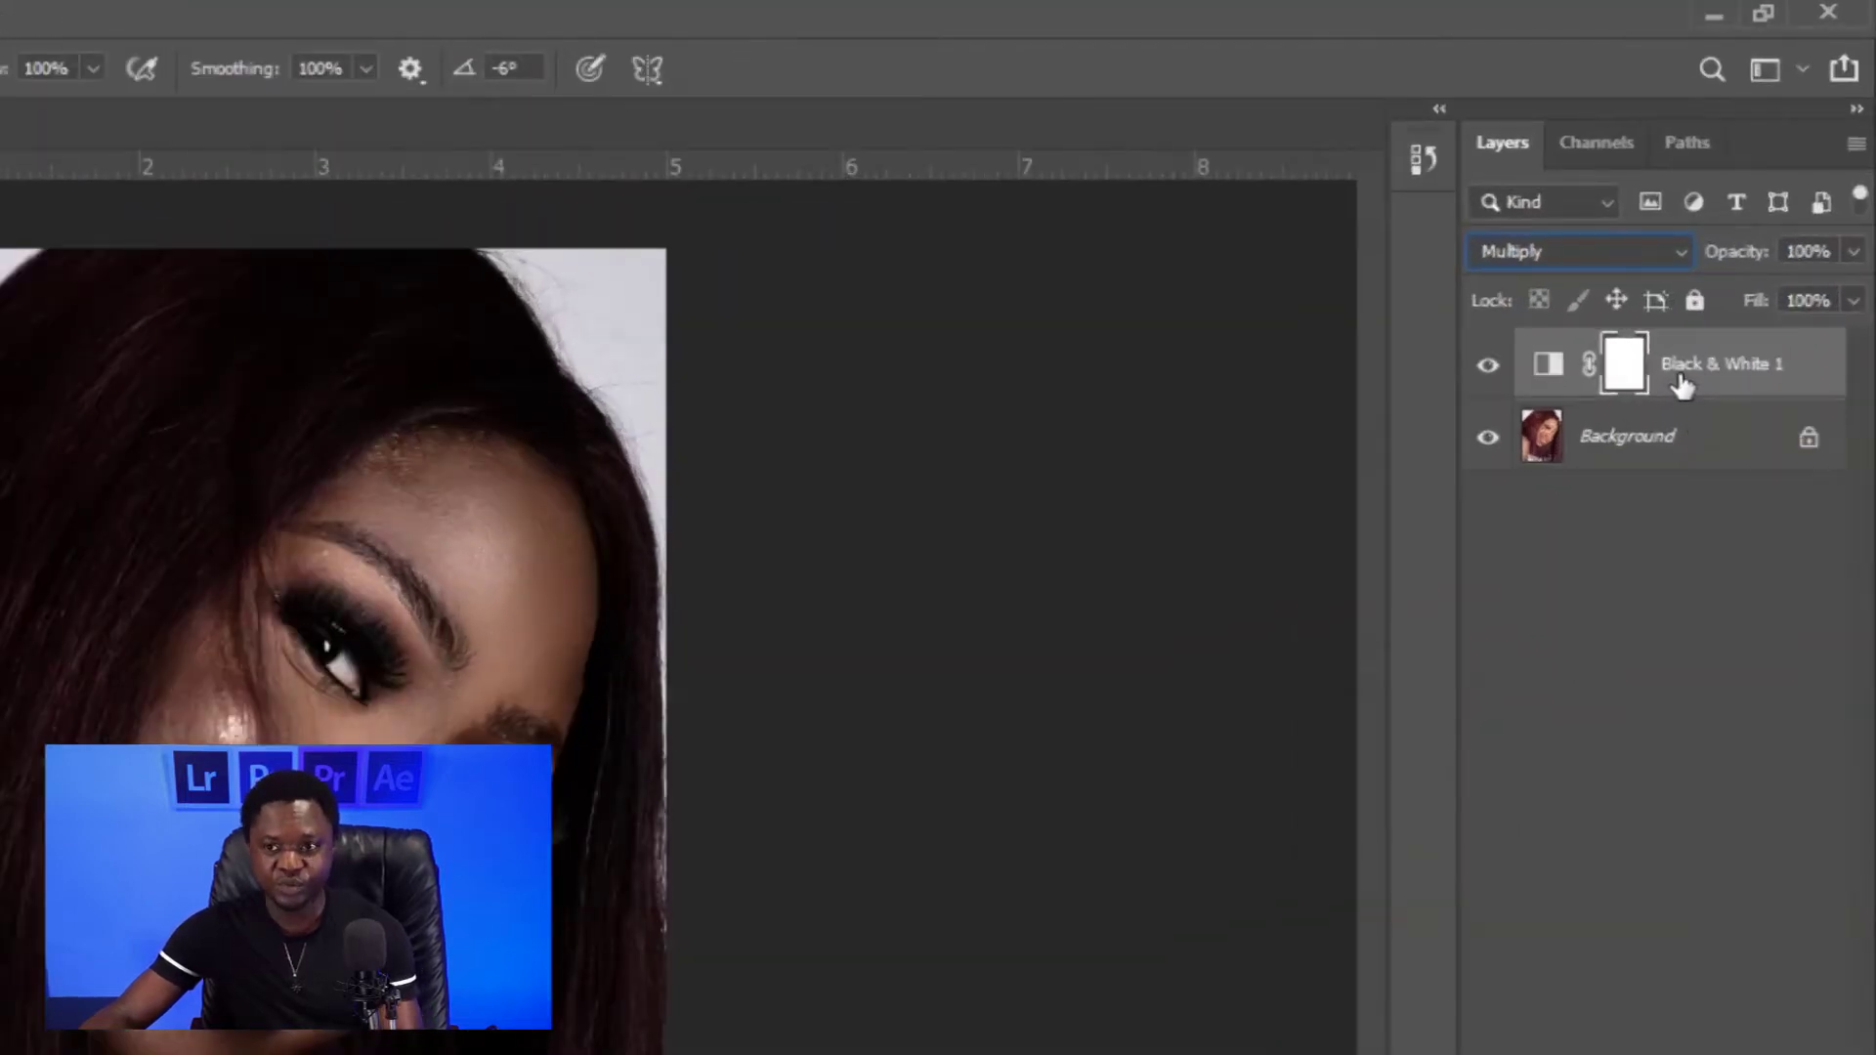
key(ctrl+g)
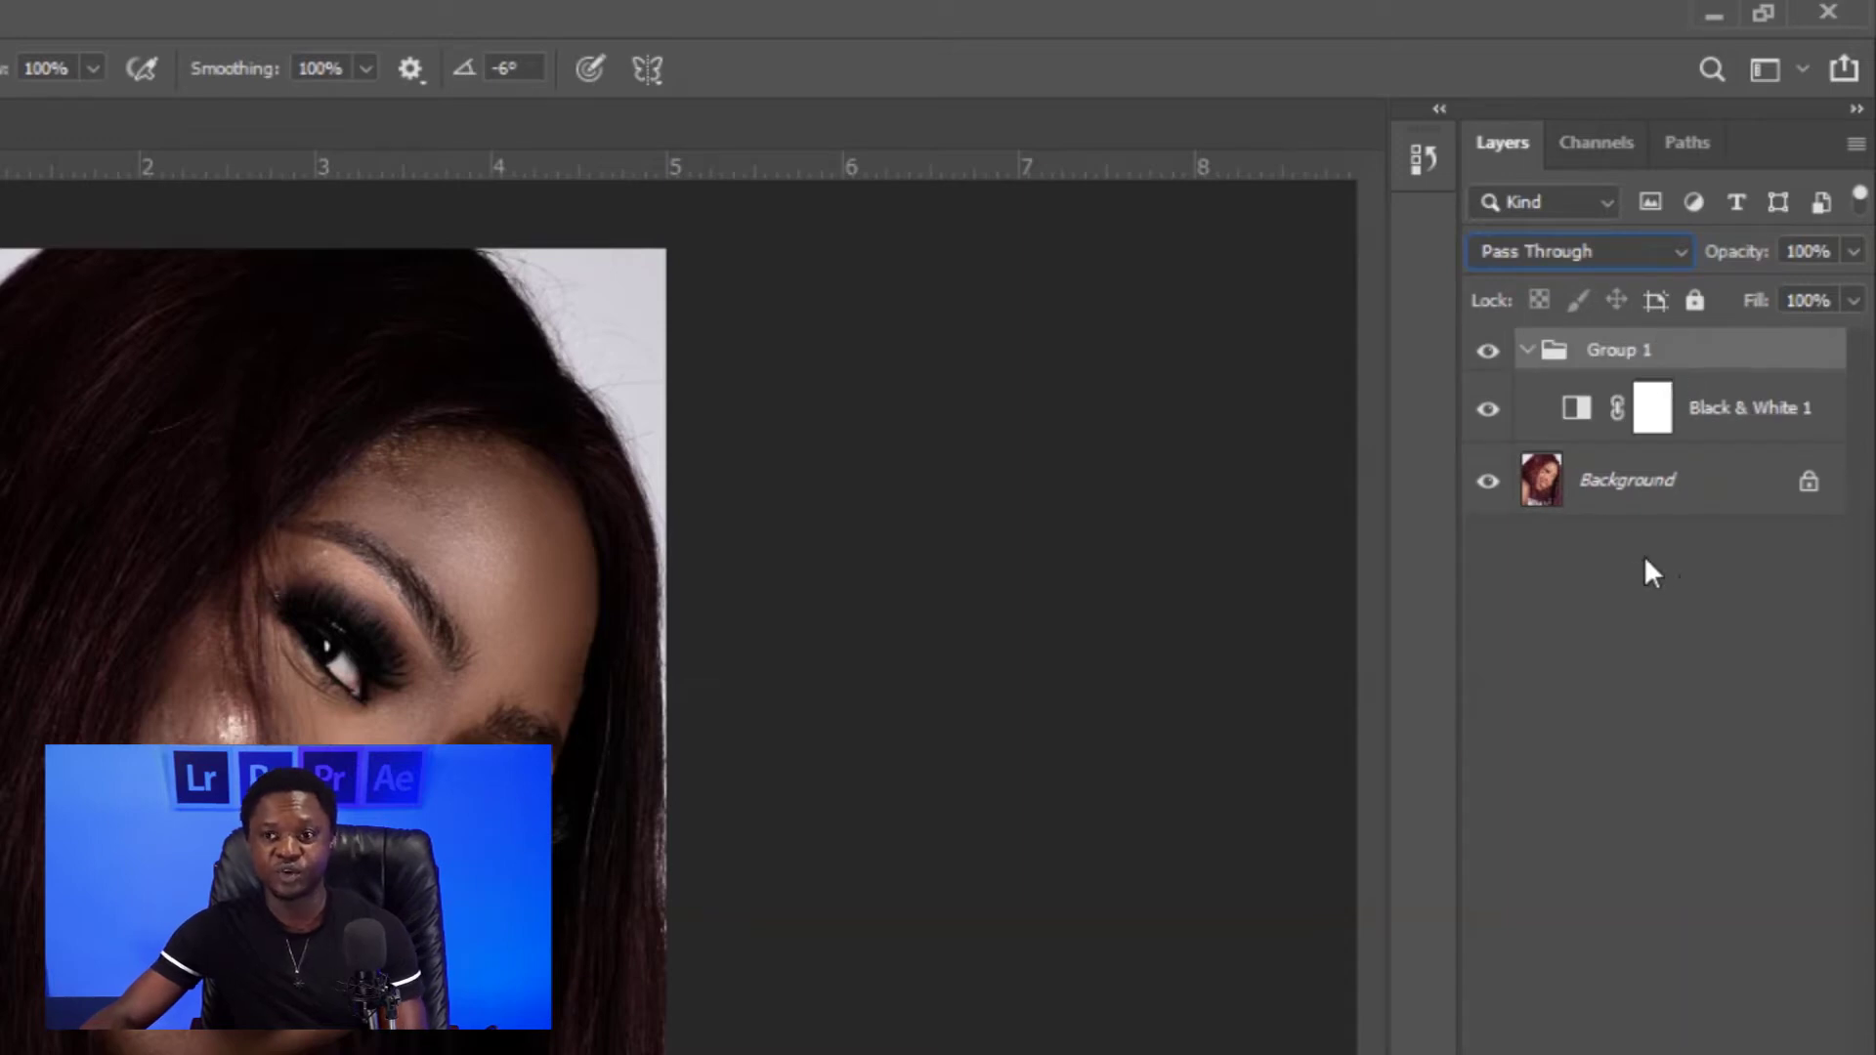
click(1528, 351)
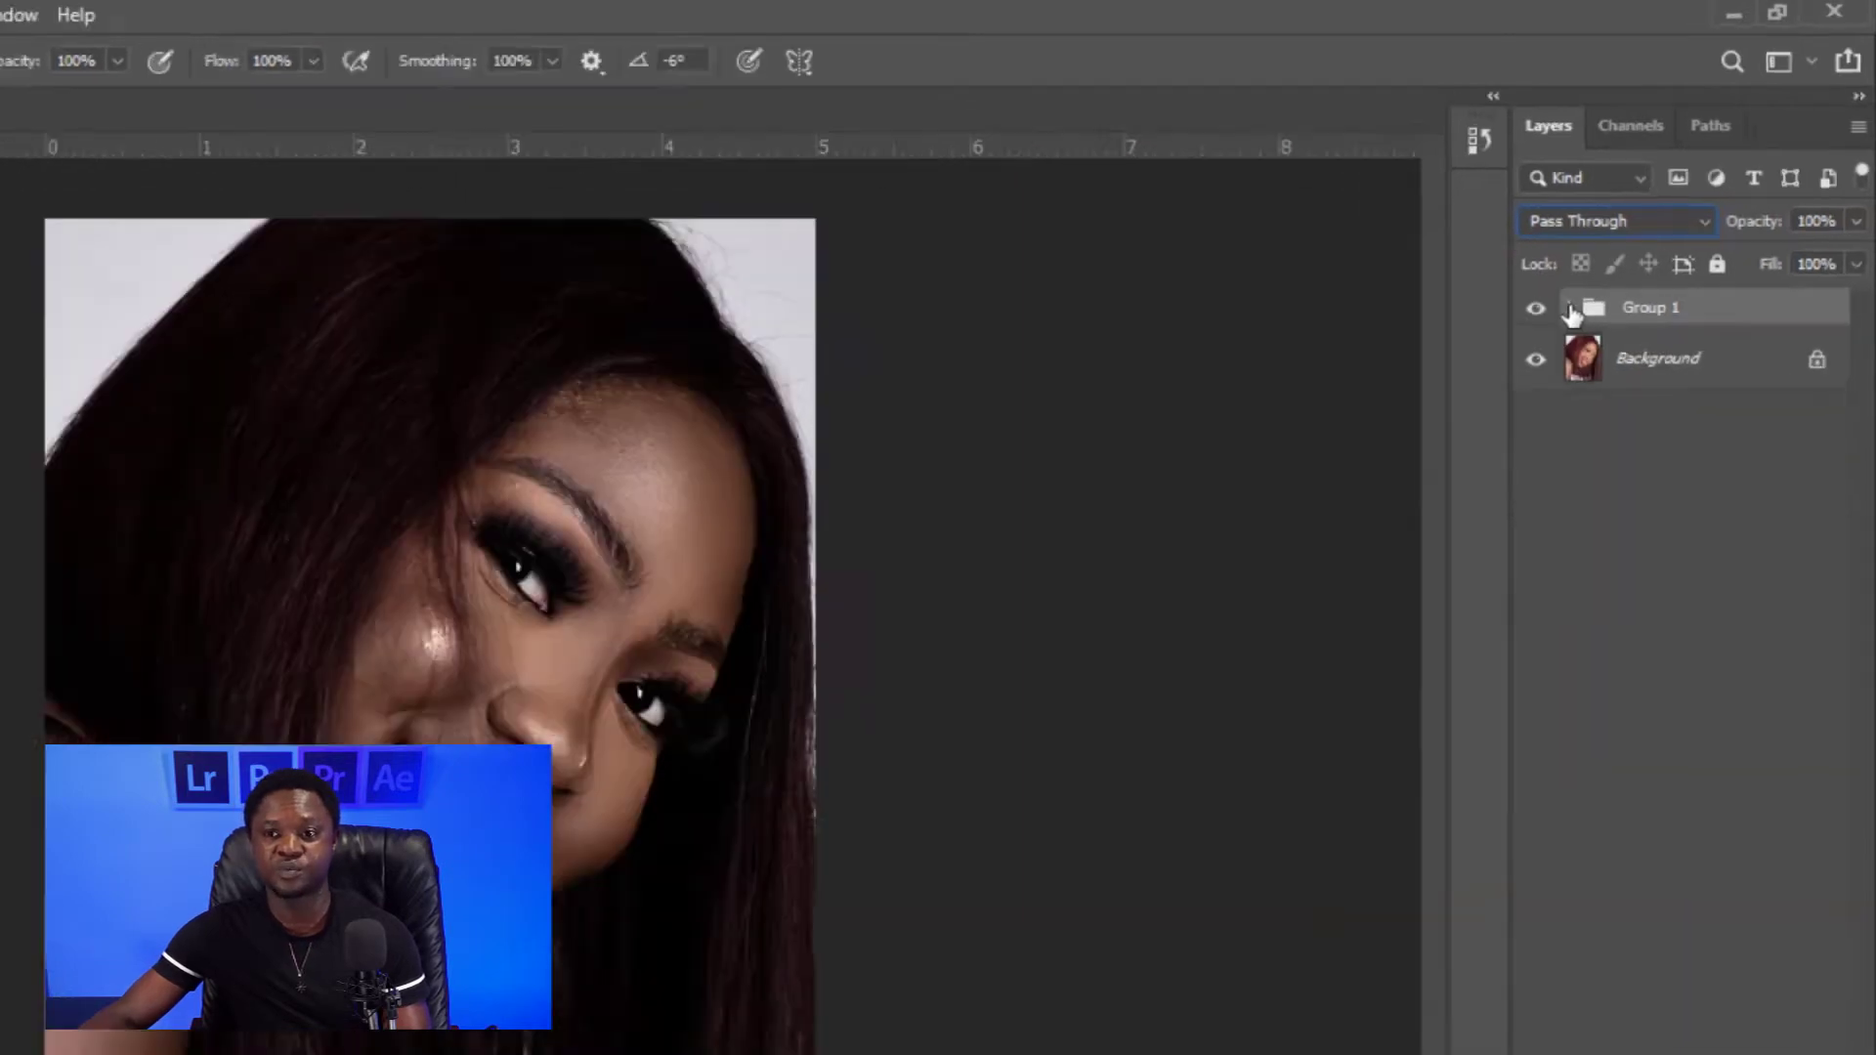
click(1528, 352)
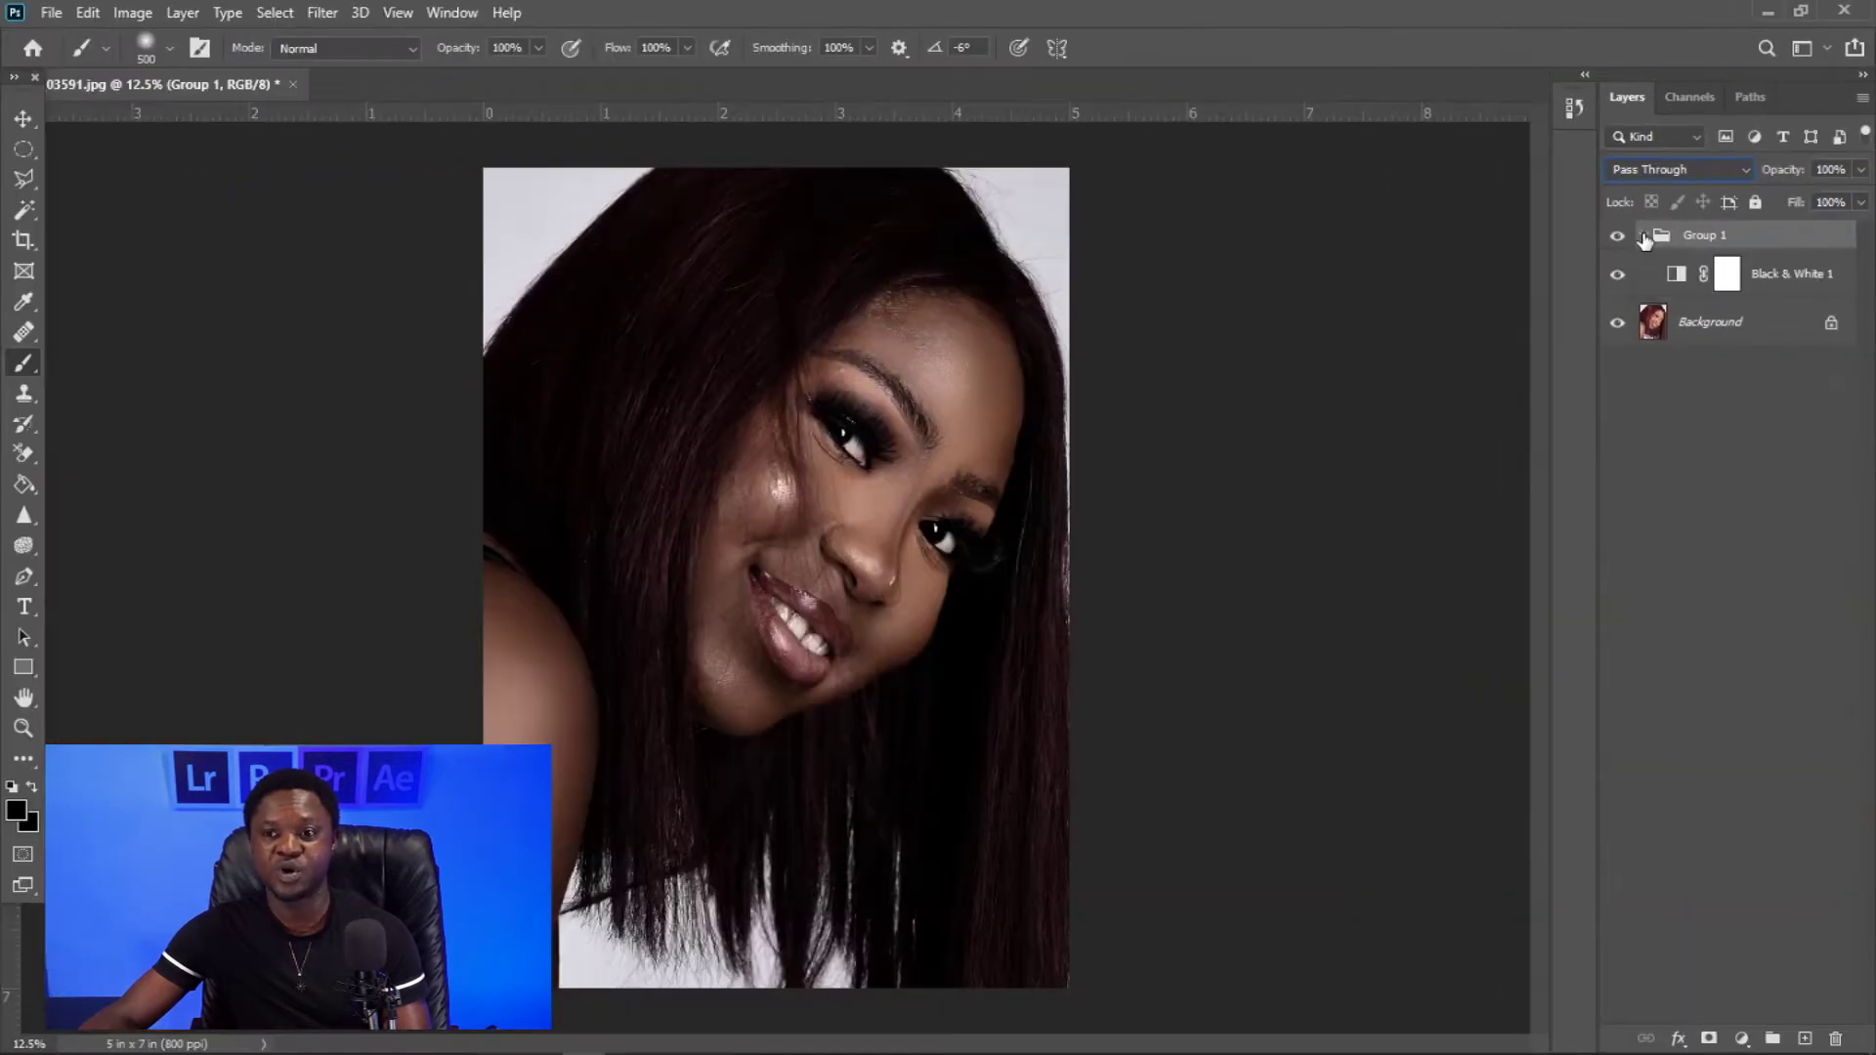
Set the grouped Black & White layer's opacity to 40% and compare the portrait with the group hidden and shown.
click(1727, 277)
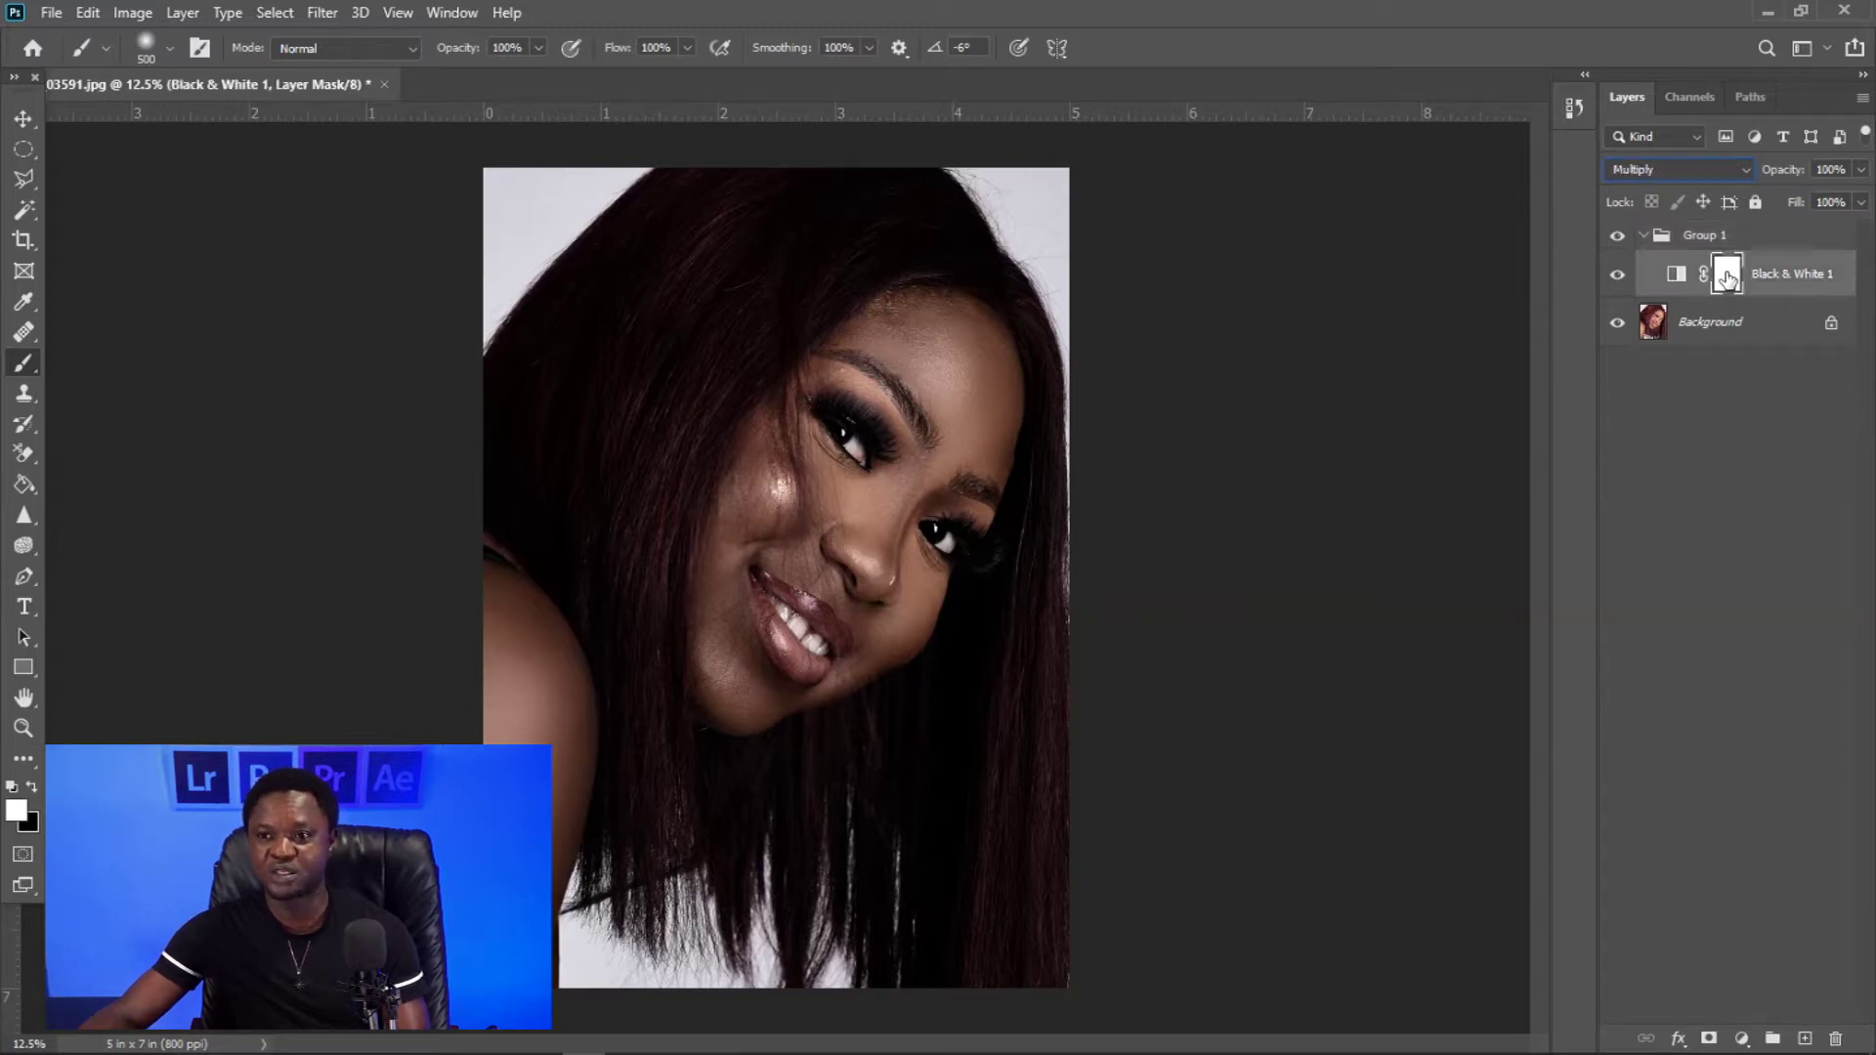
click(1848, 171)
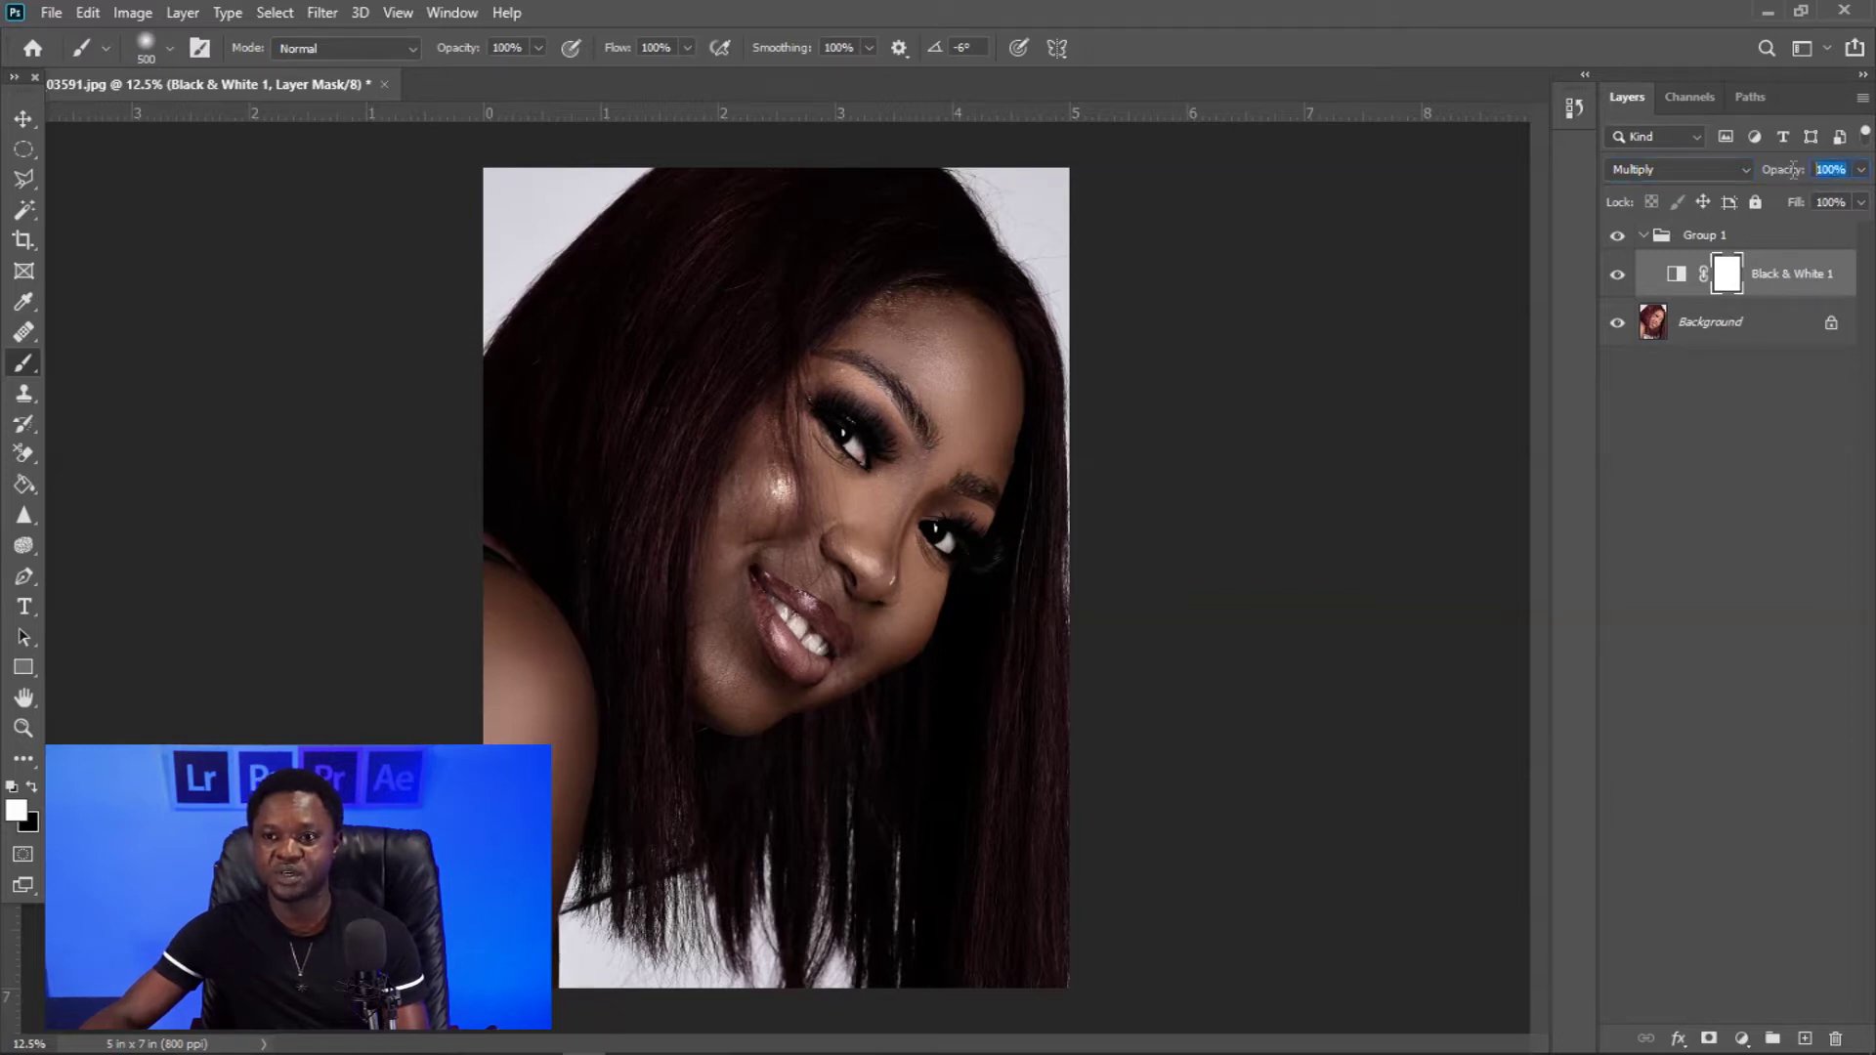
drag(1807, 174, 1754, 174)
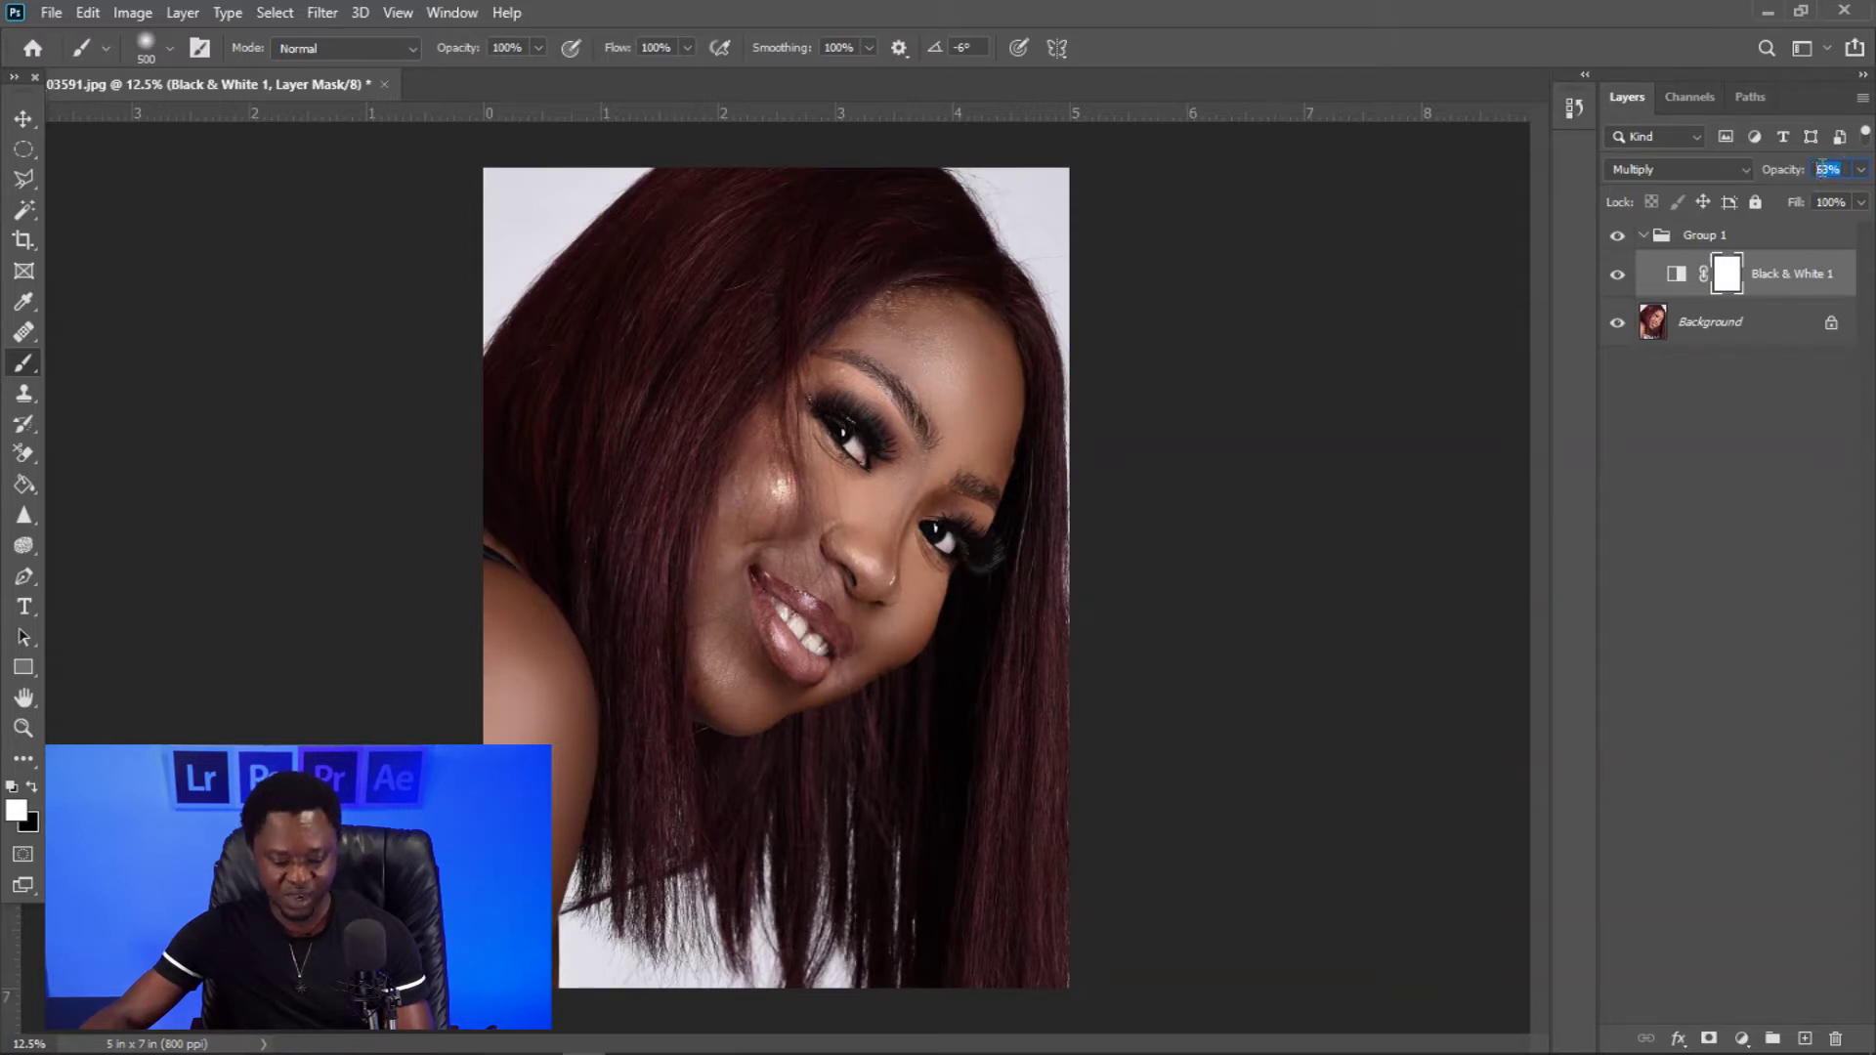
text(40)
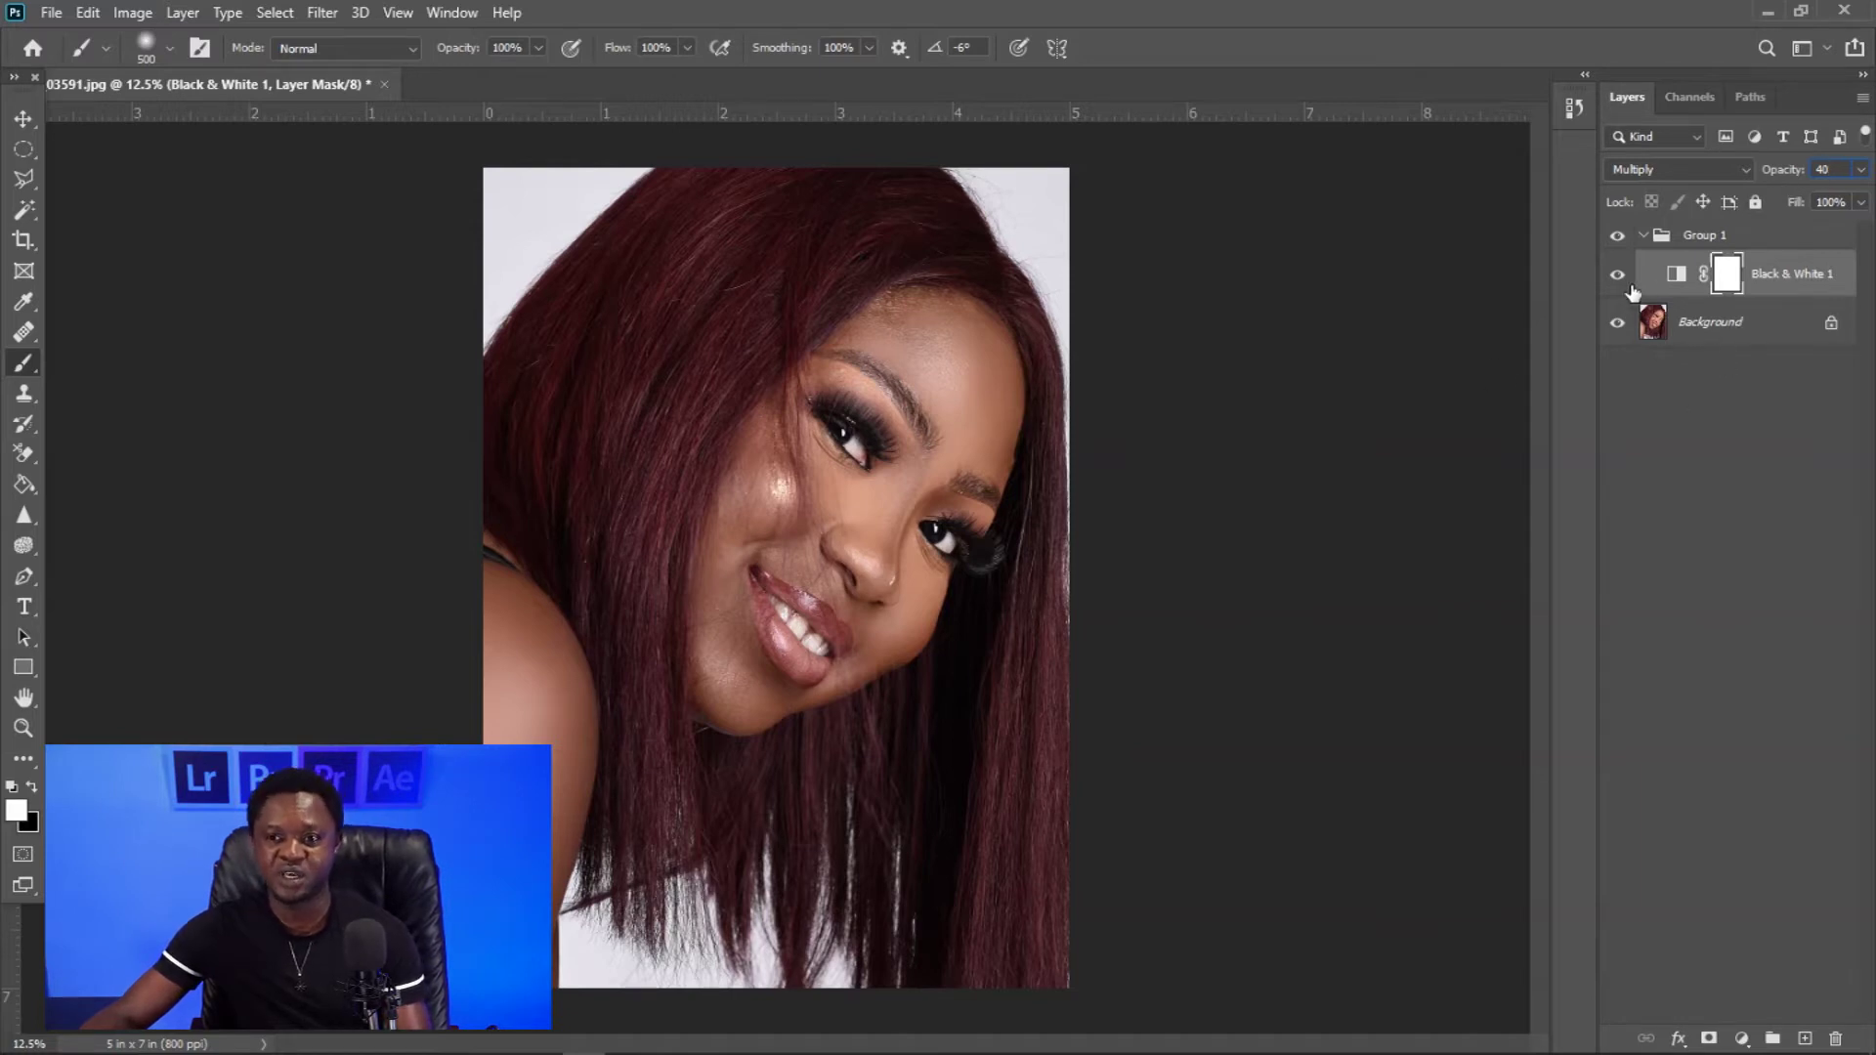
click(1616, 237)
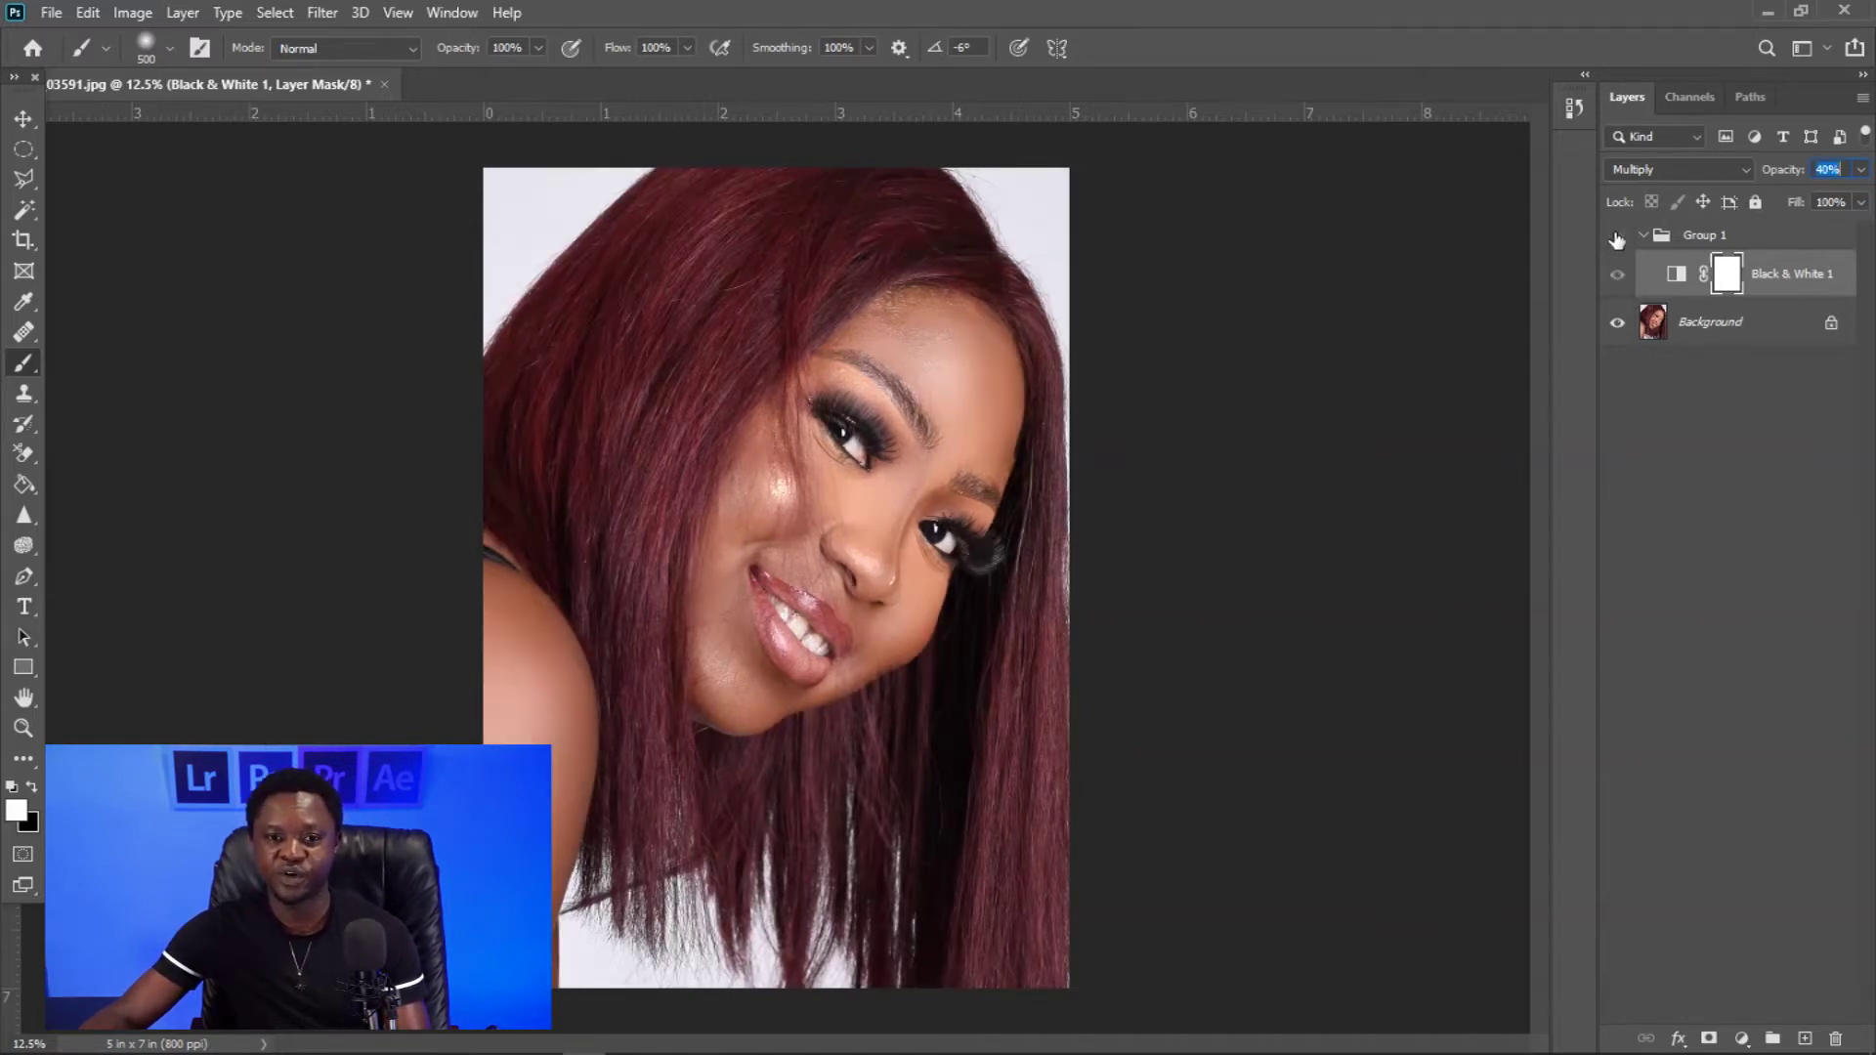
click(1617, 239)
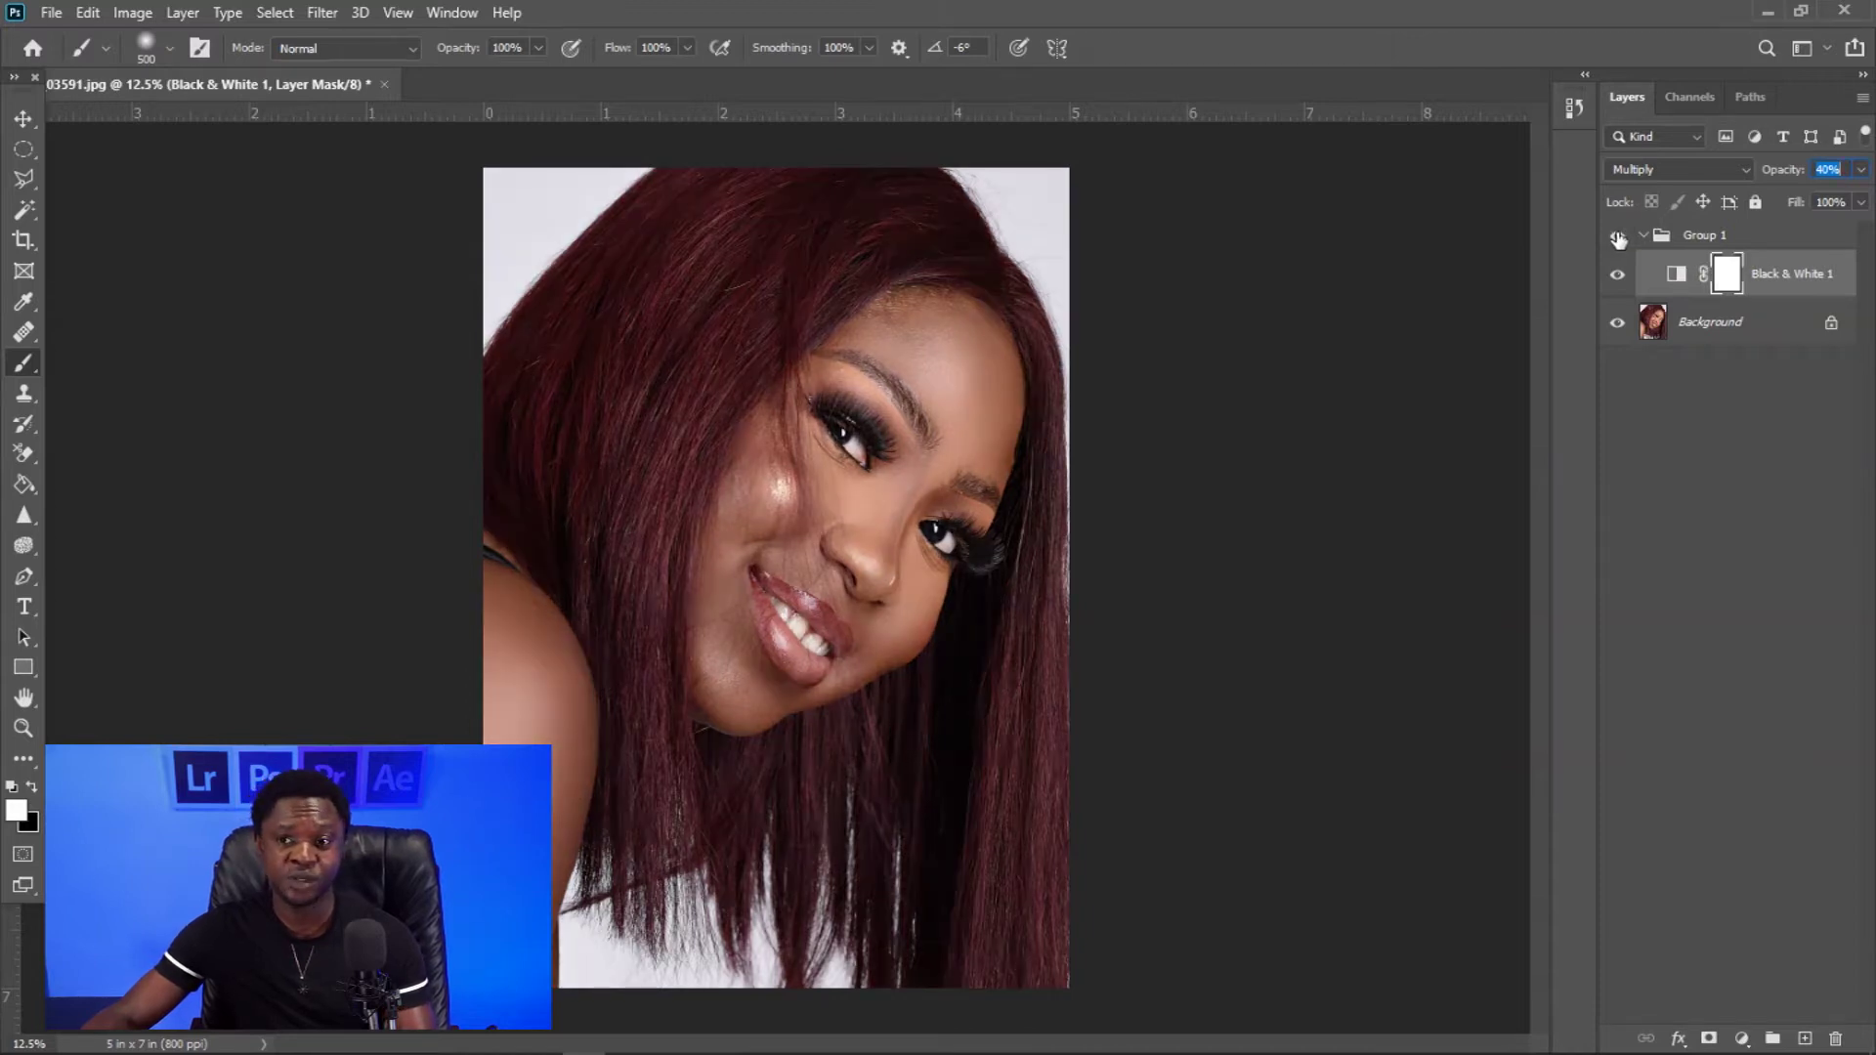
Add a second Black & White adjustment layer above the first in the group, using Multiply blending at 50% opacity.
click(1764, 281)
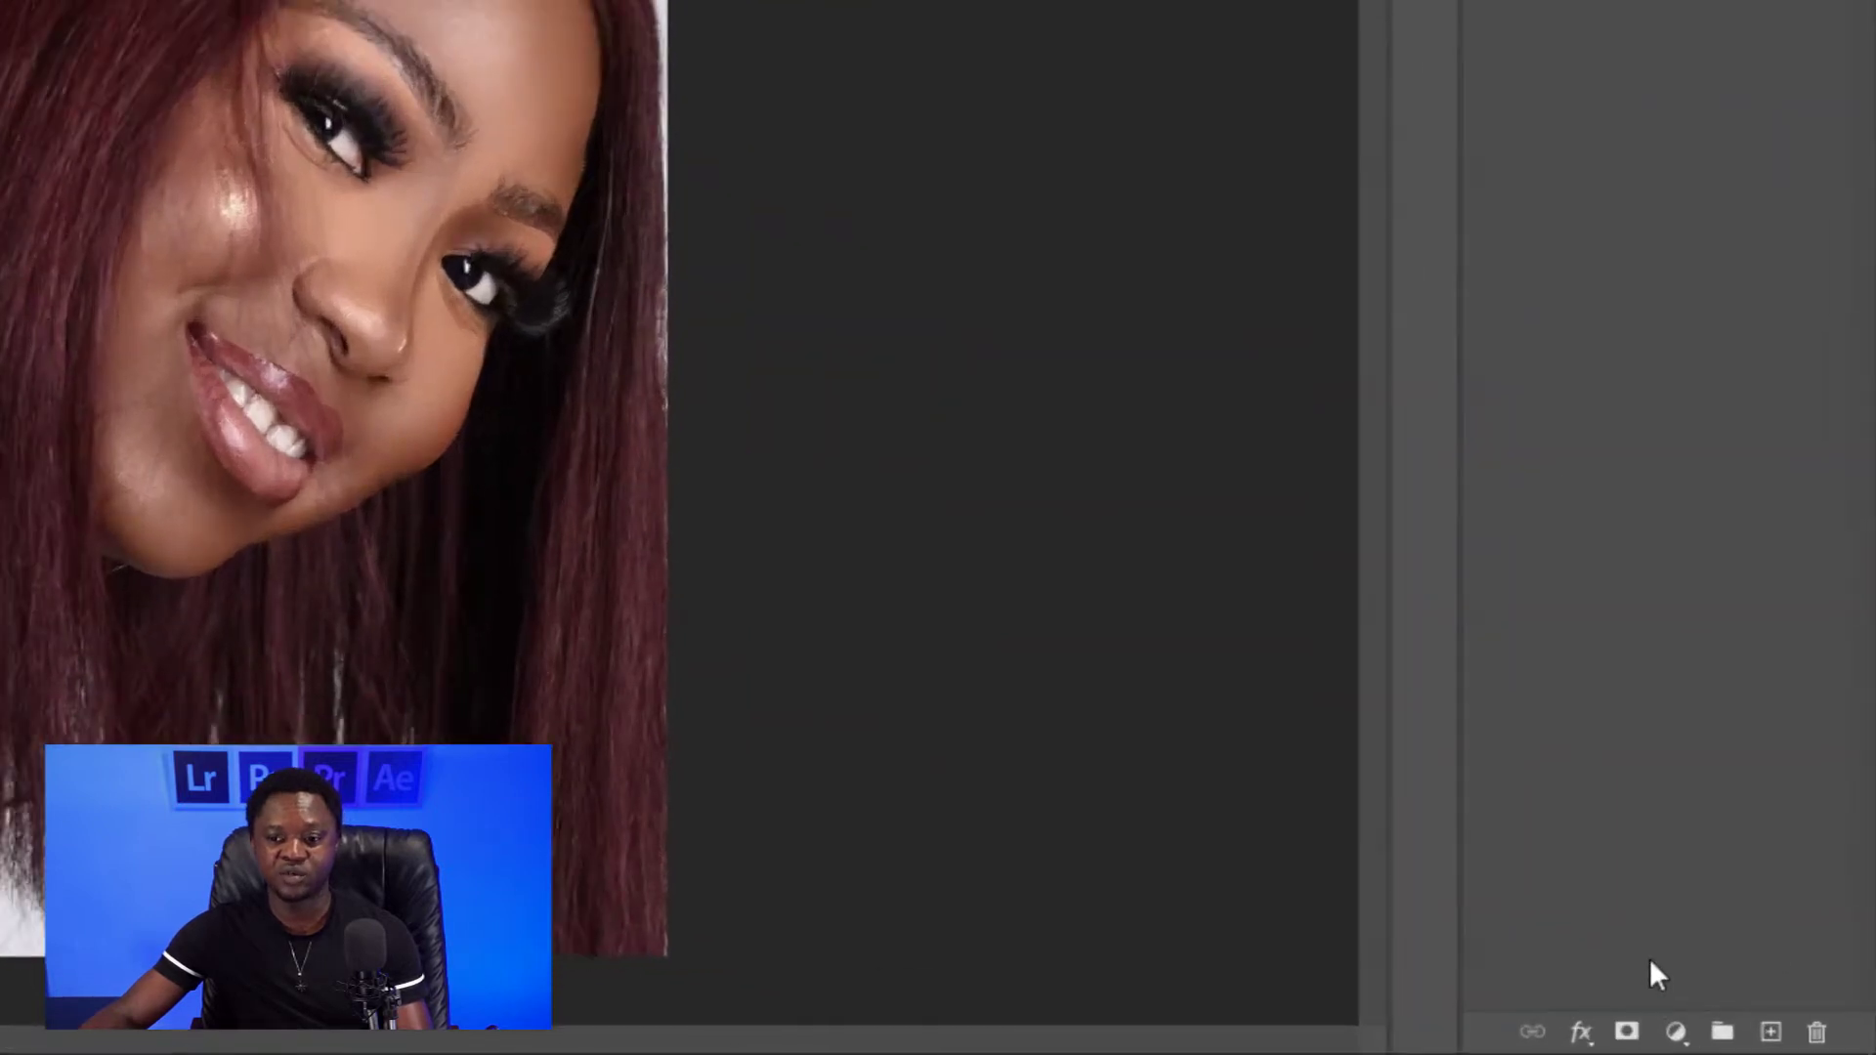
click(1741, 1038)
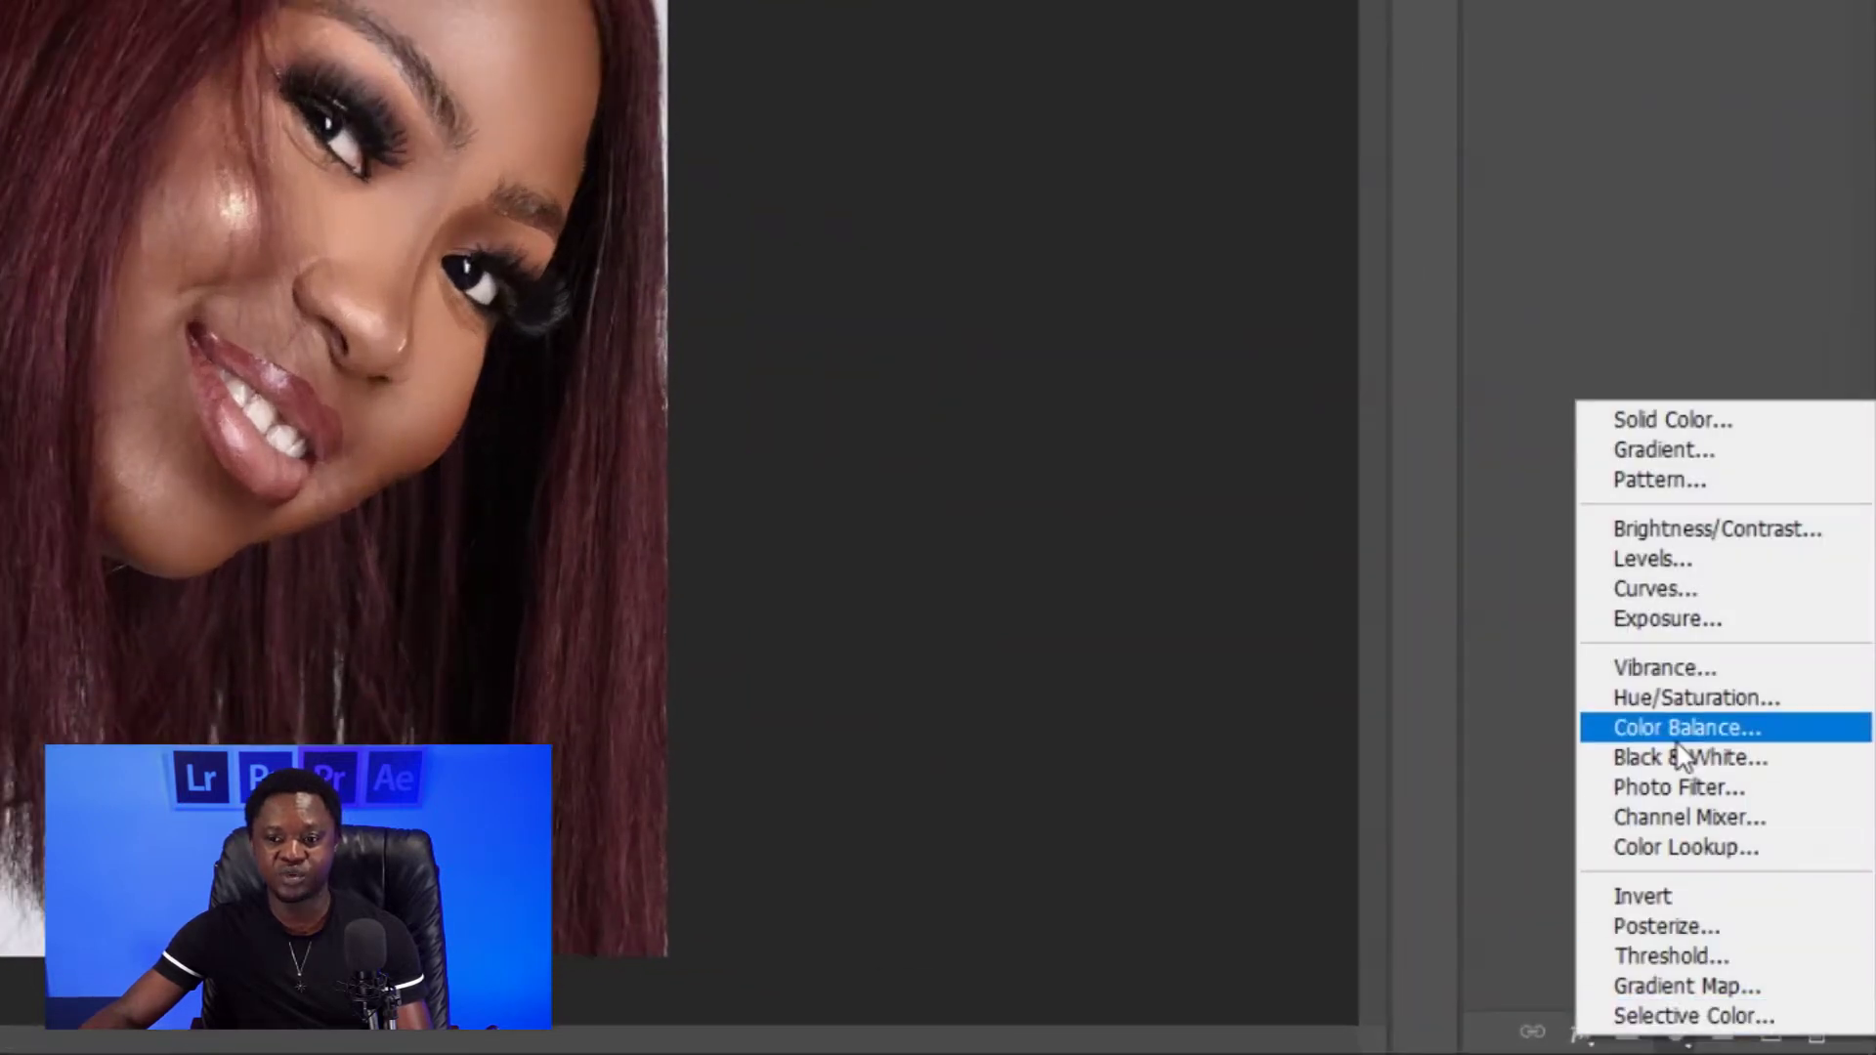
click(1679, 760)
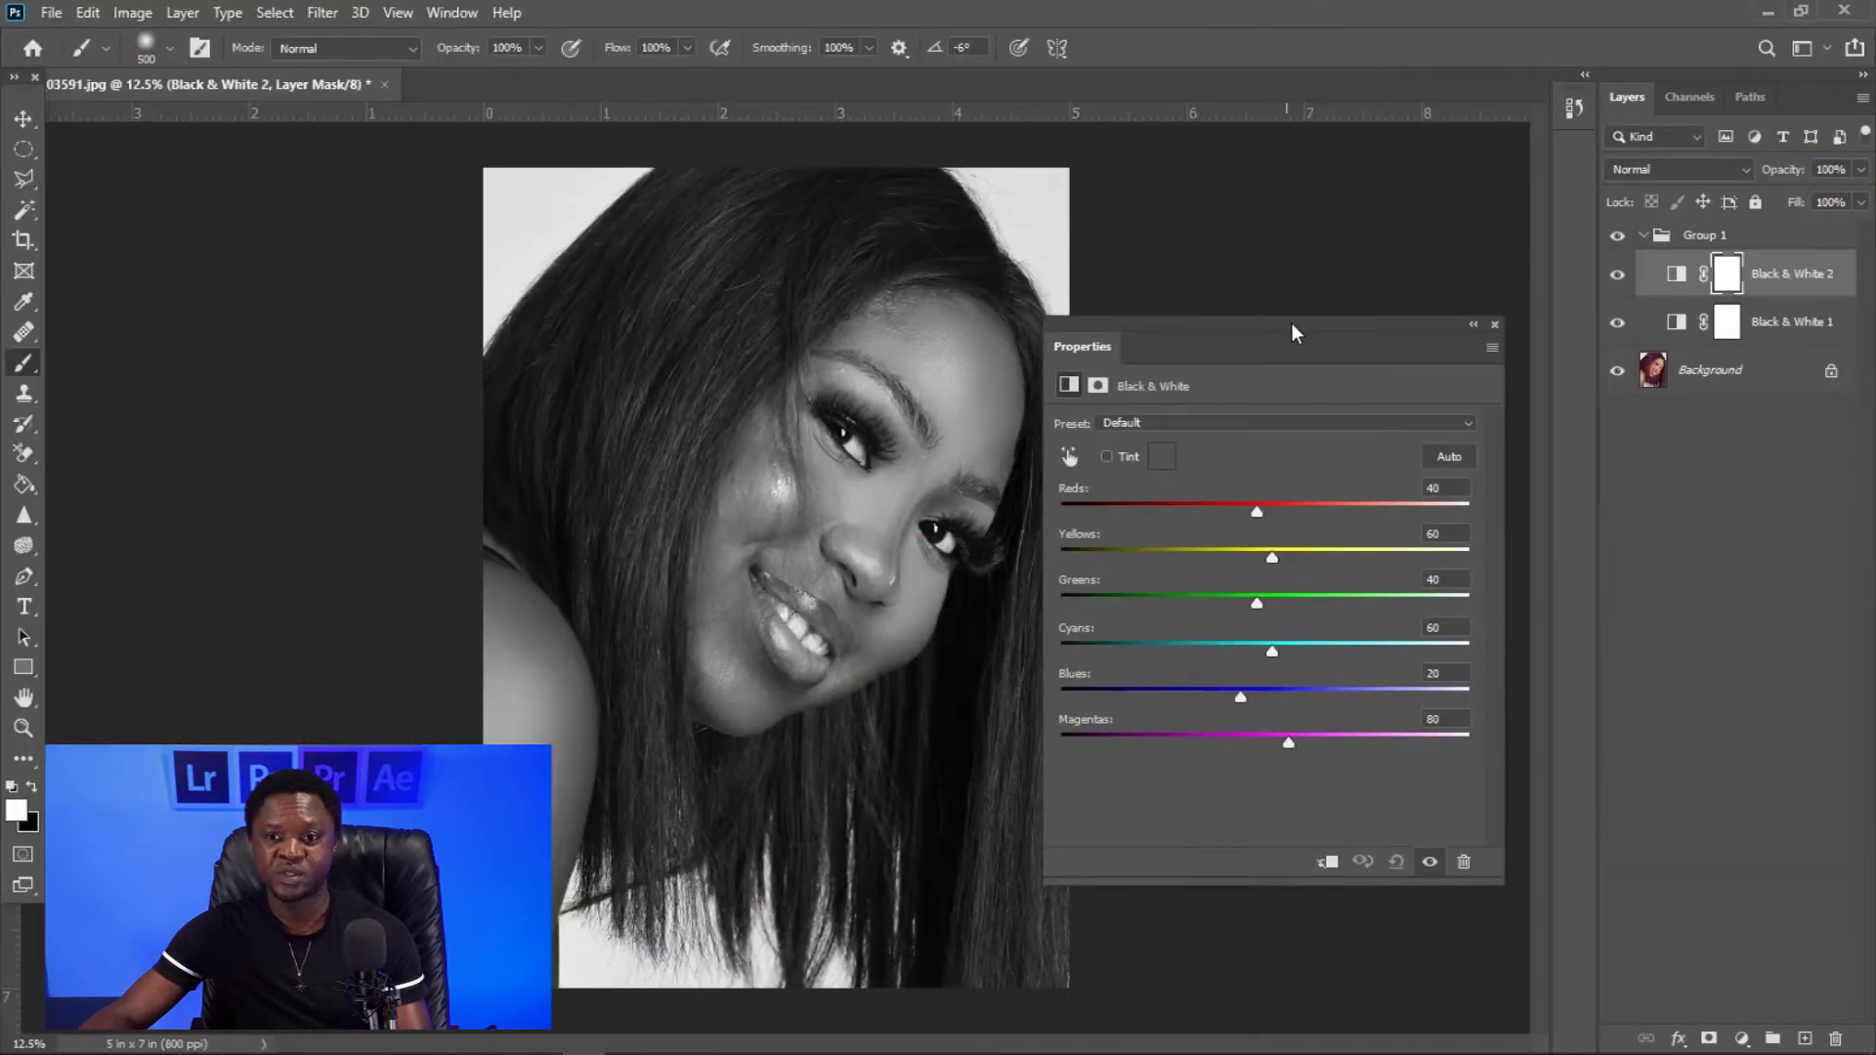
mouse_move(1293, 332)
mouse_down()
mouse_move(1309, 324)
mouse_move(1343, 381)
mouse_move(1314, 338)
mouse_move(1368, 342)
mouse_move(1306, 330)
mouse_up()
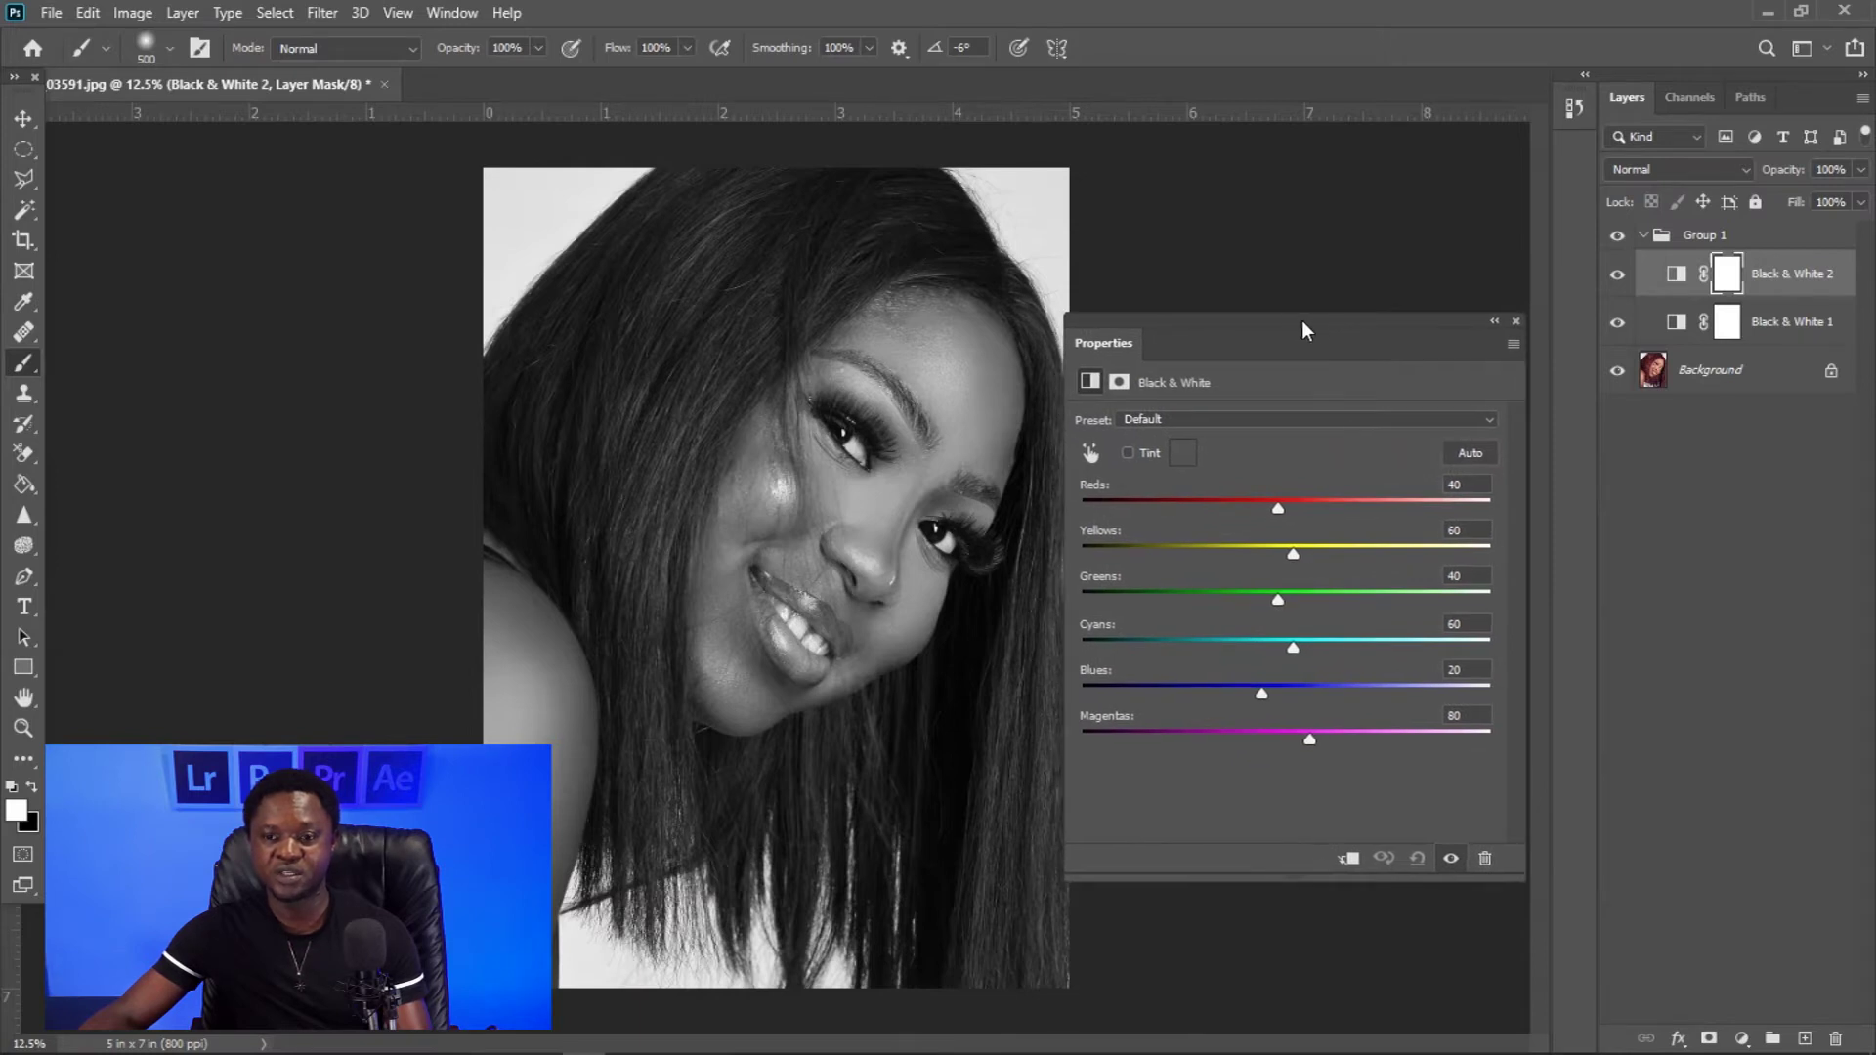
click(1516, 321)
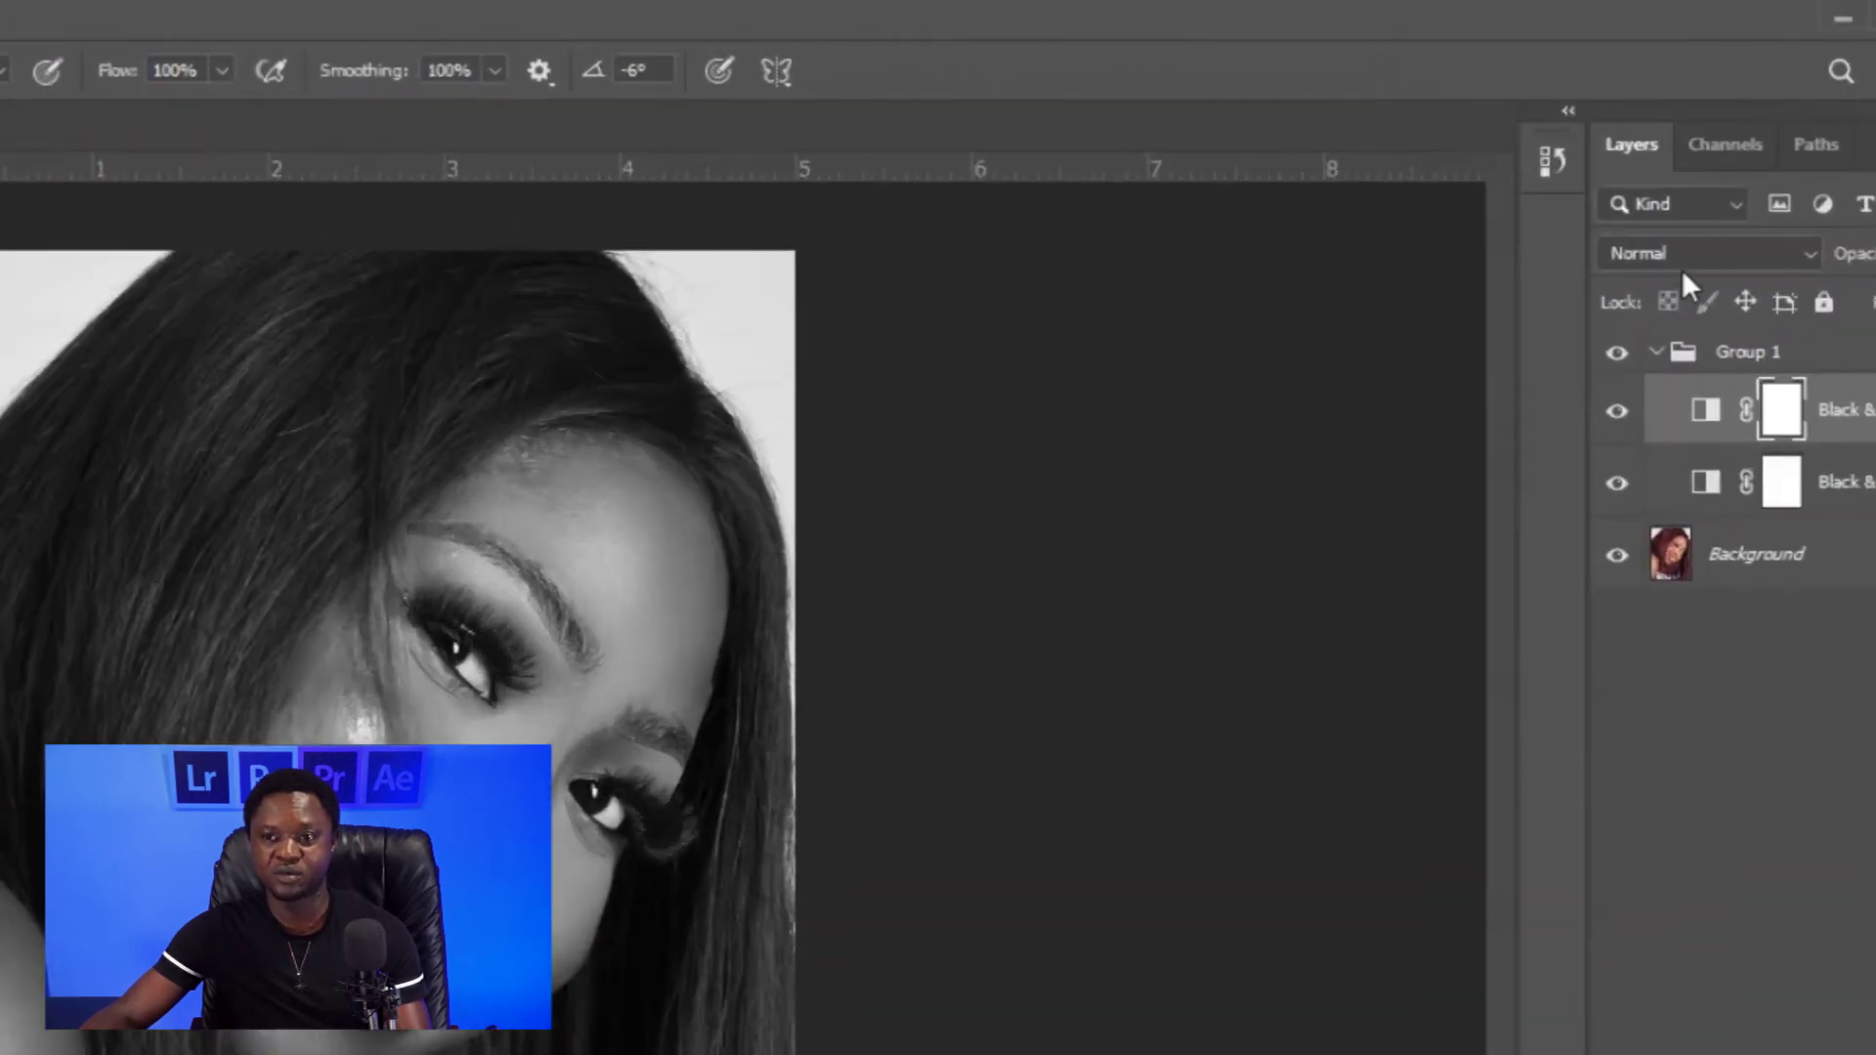
click(1680, 253)
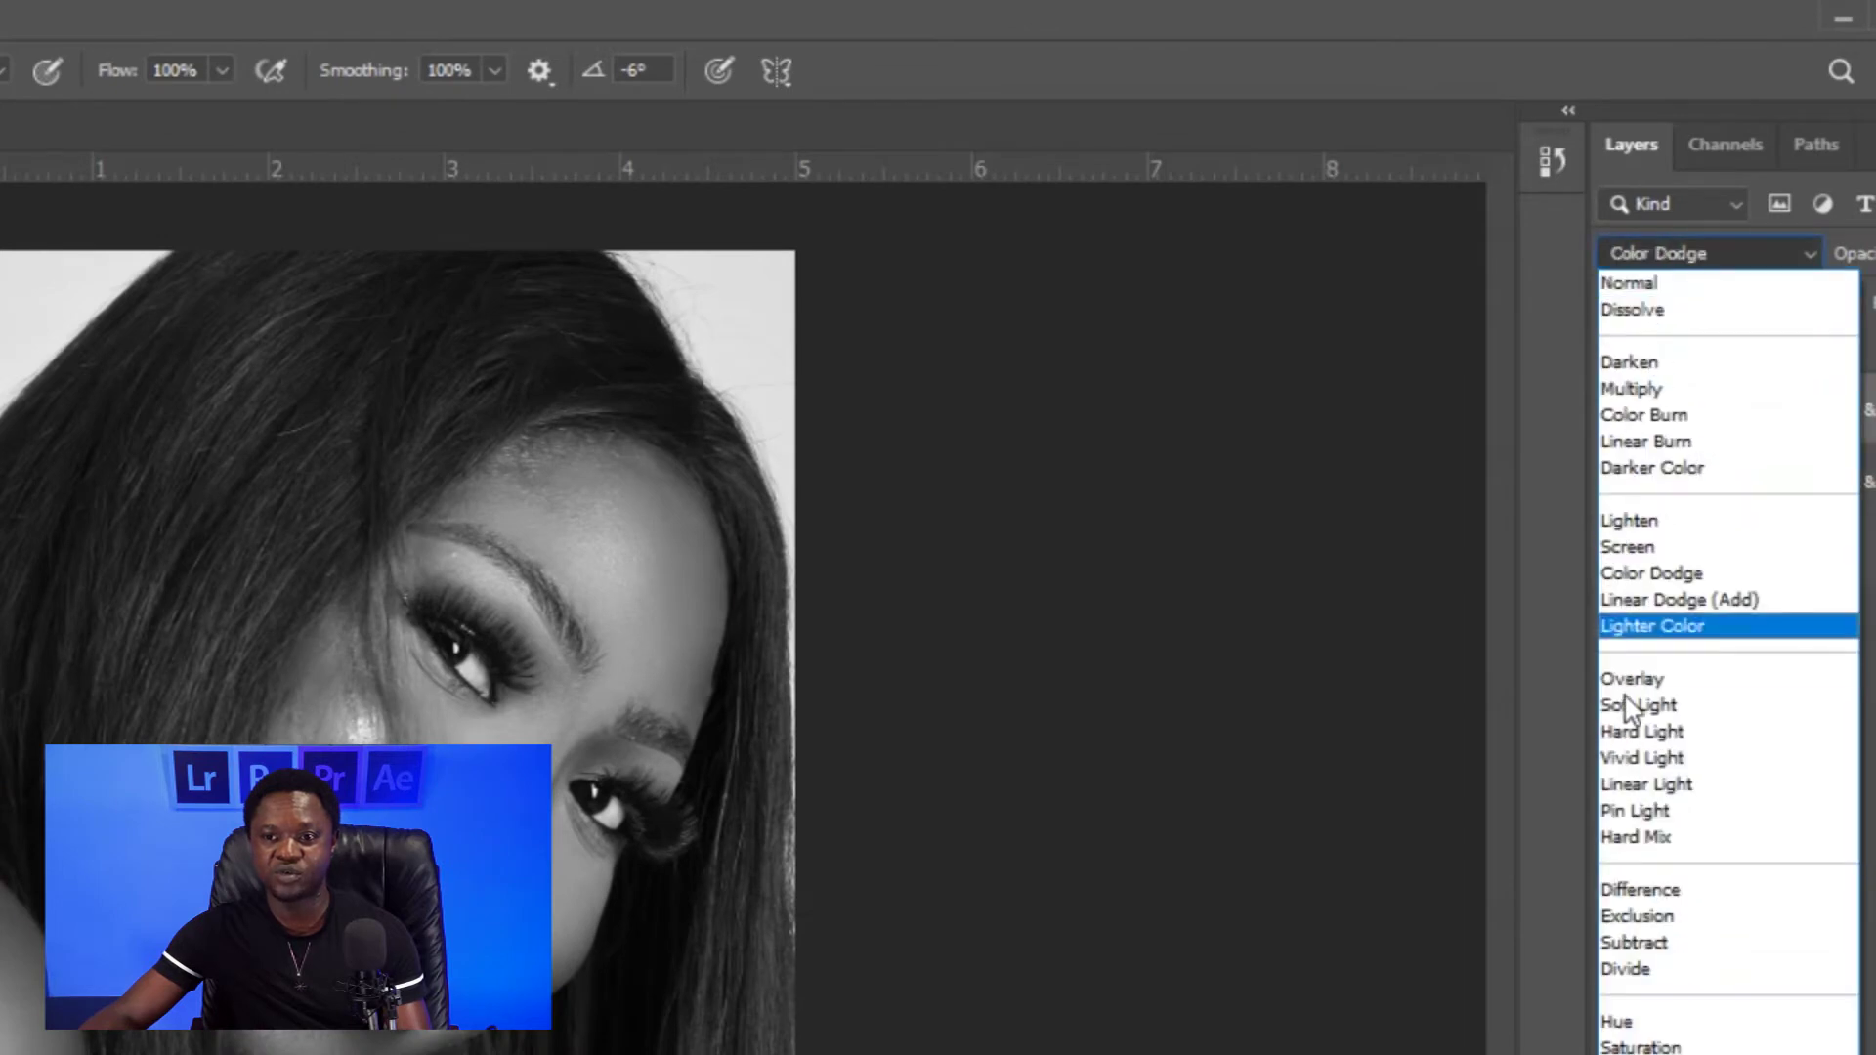
click(1632, 389)
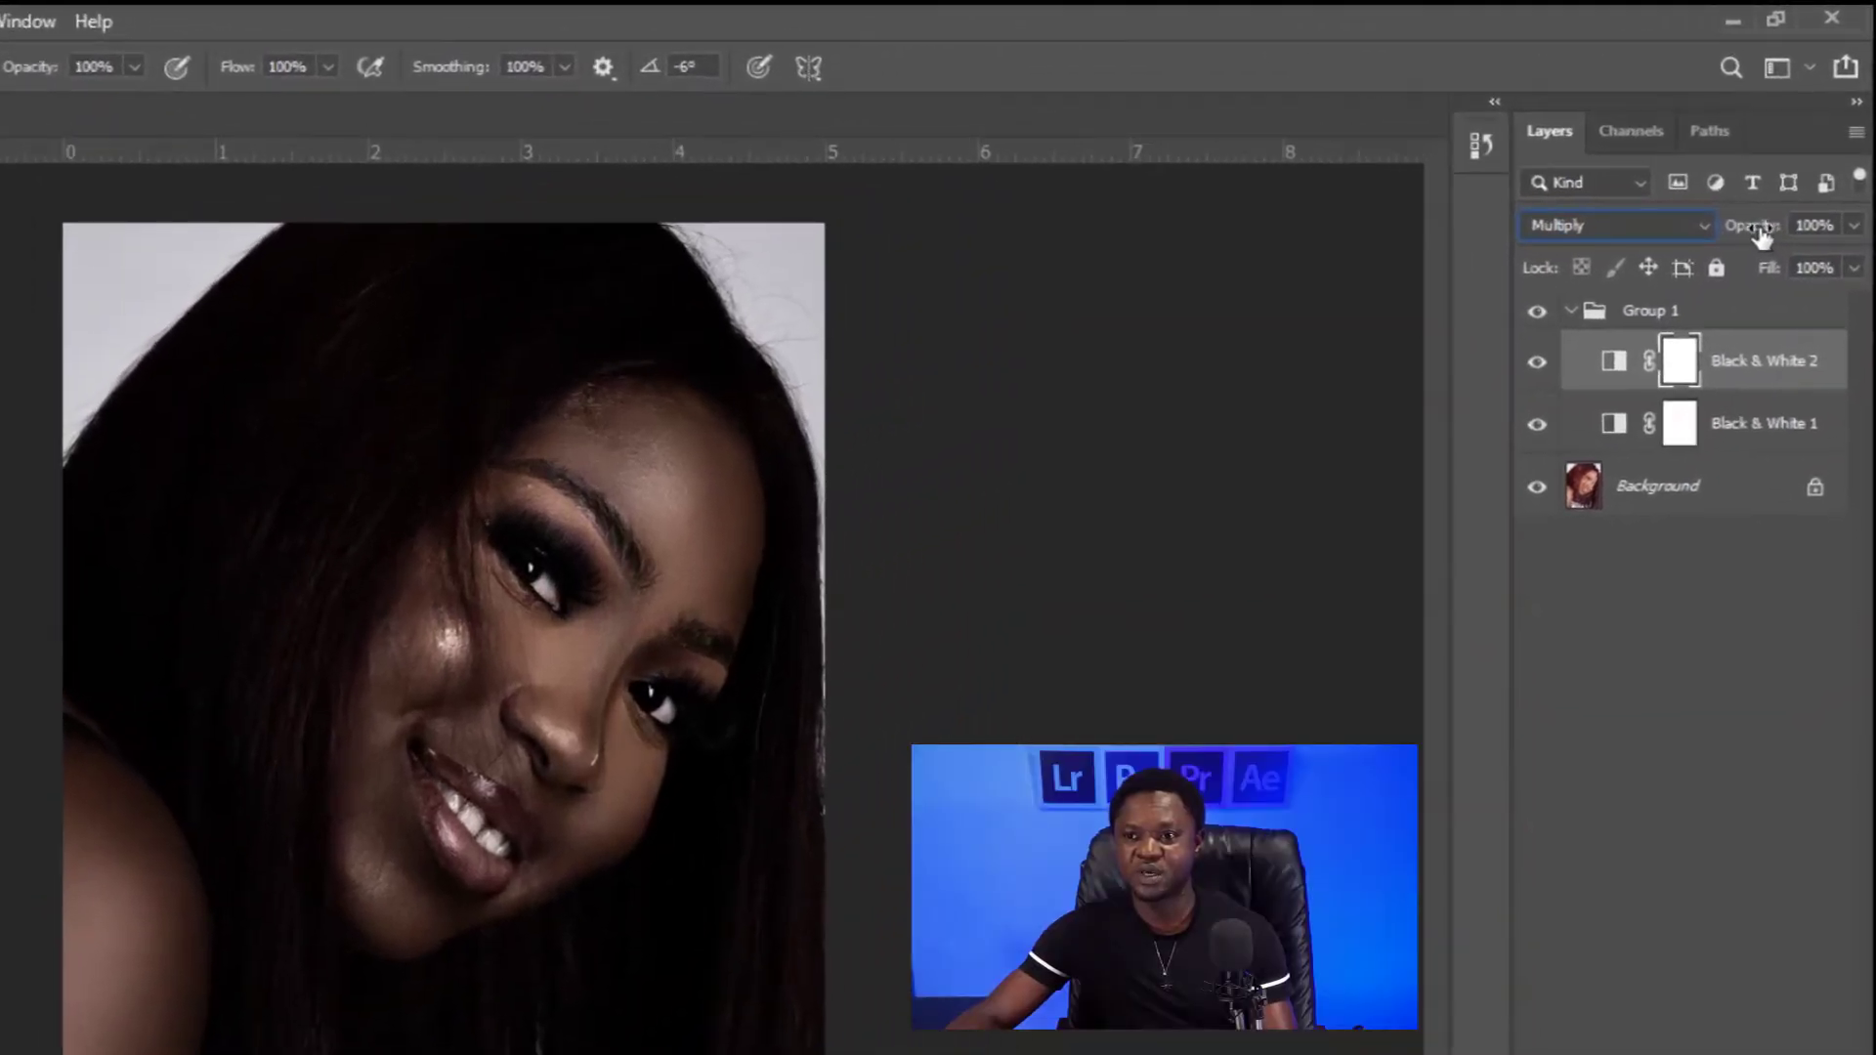
drag(1742, 233, 1678, 239)
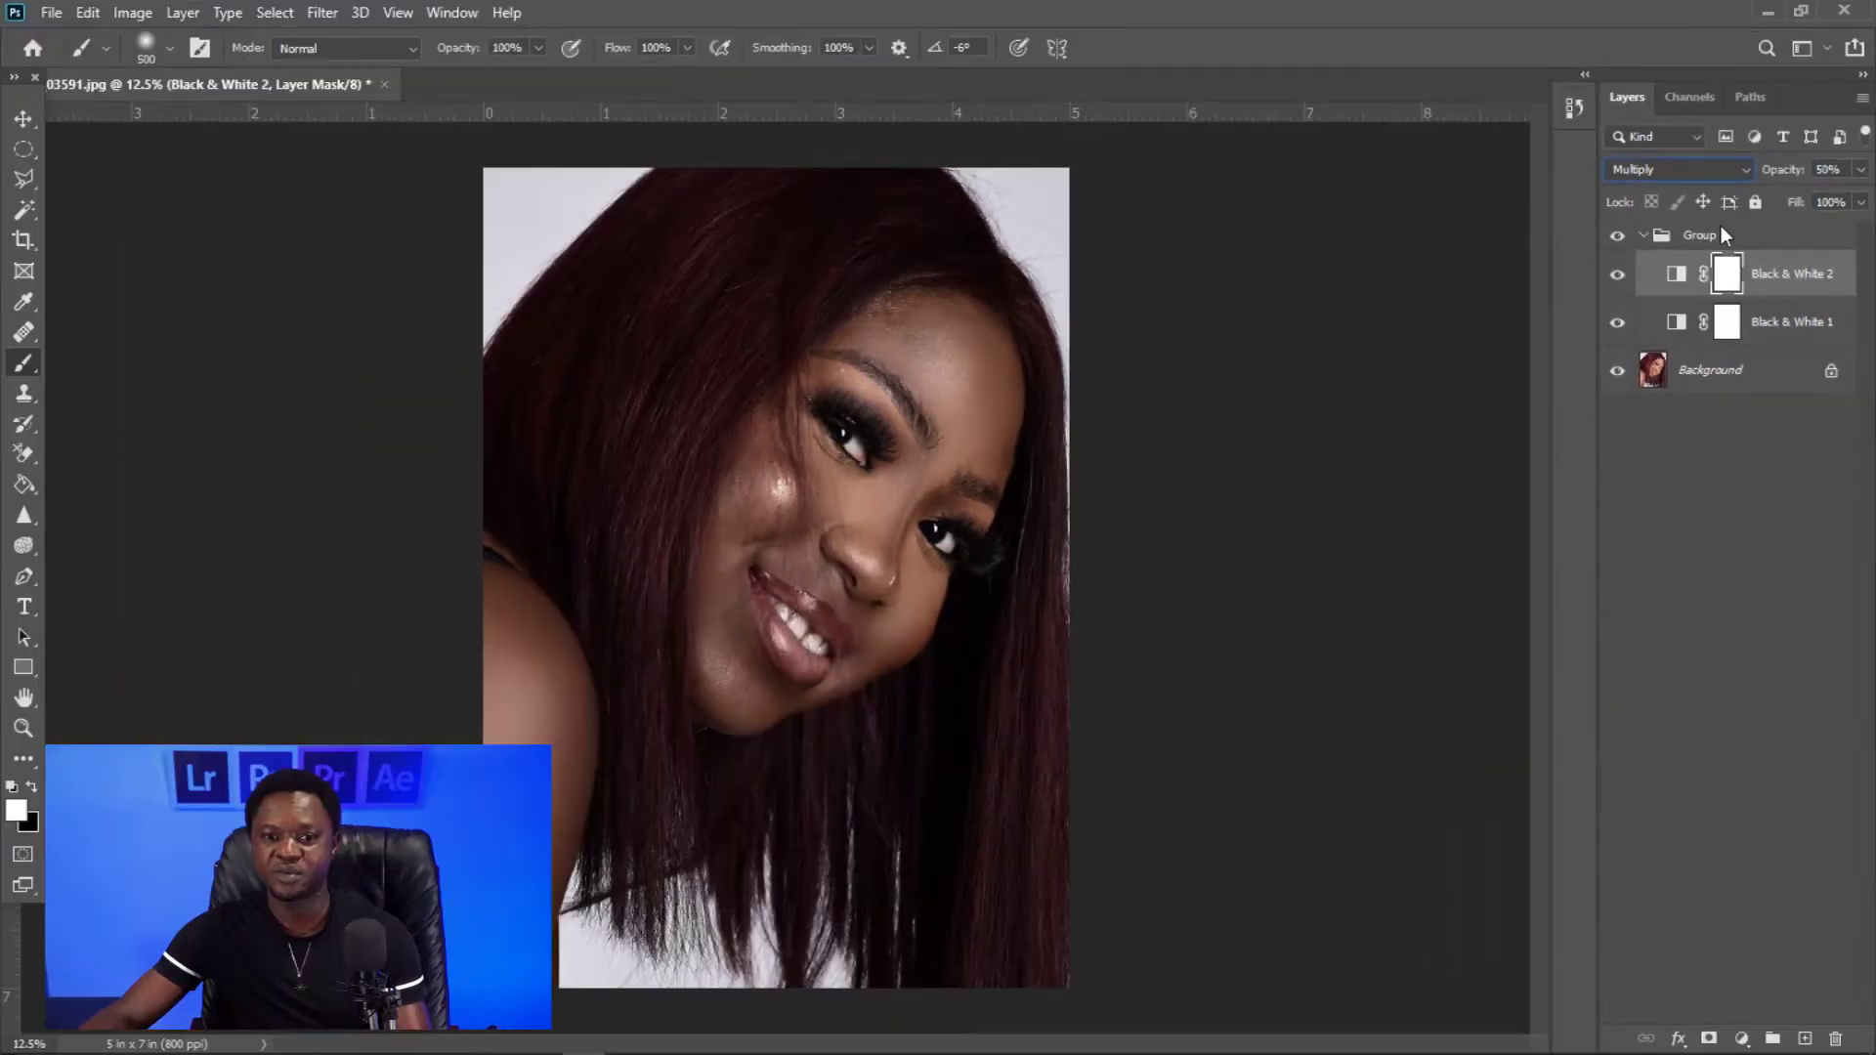
Add a third Black & White adjustment layer at the top of the group, using Multiply blending at 15% opacity.
key(ctrl+plus)
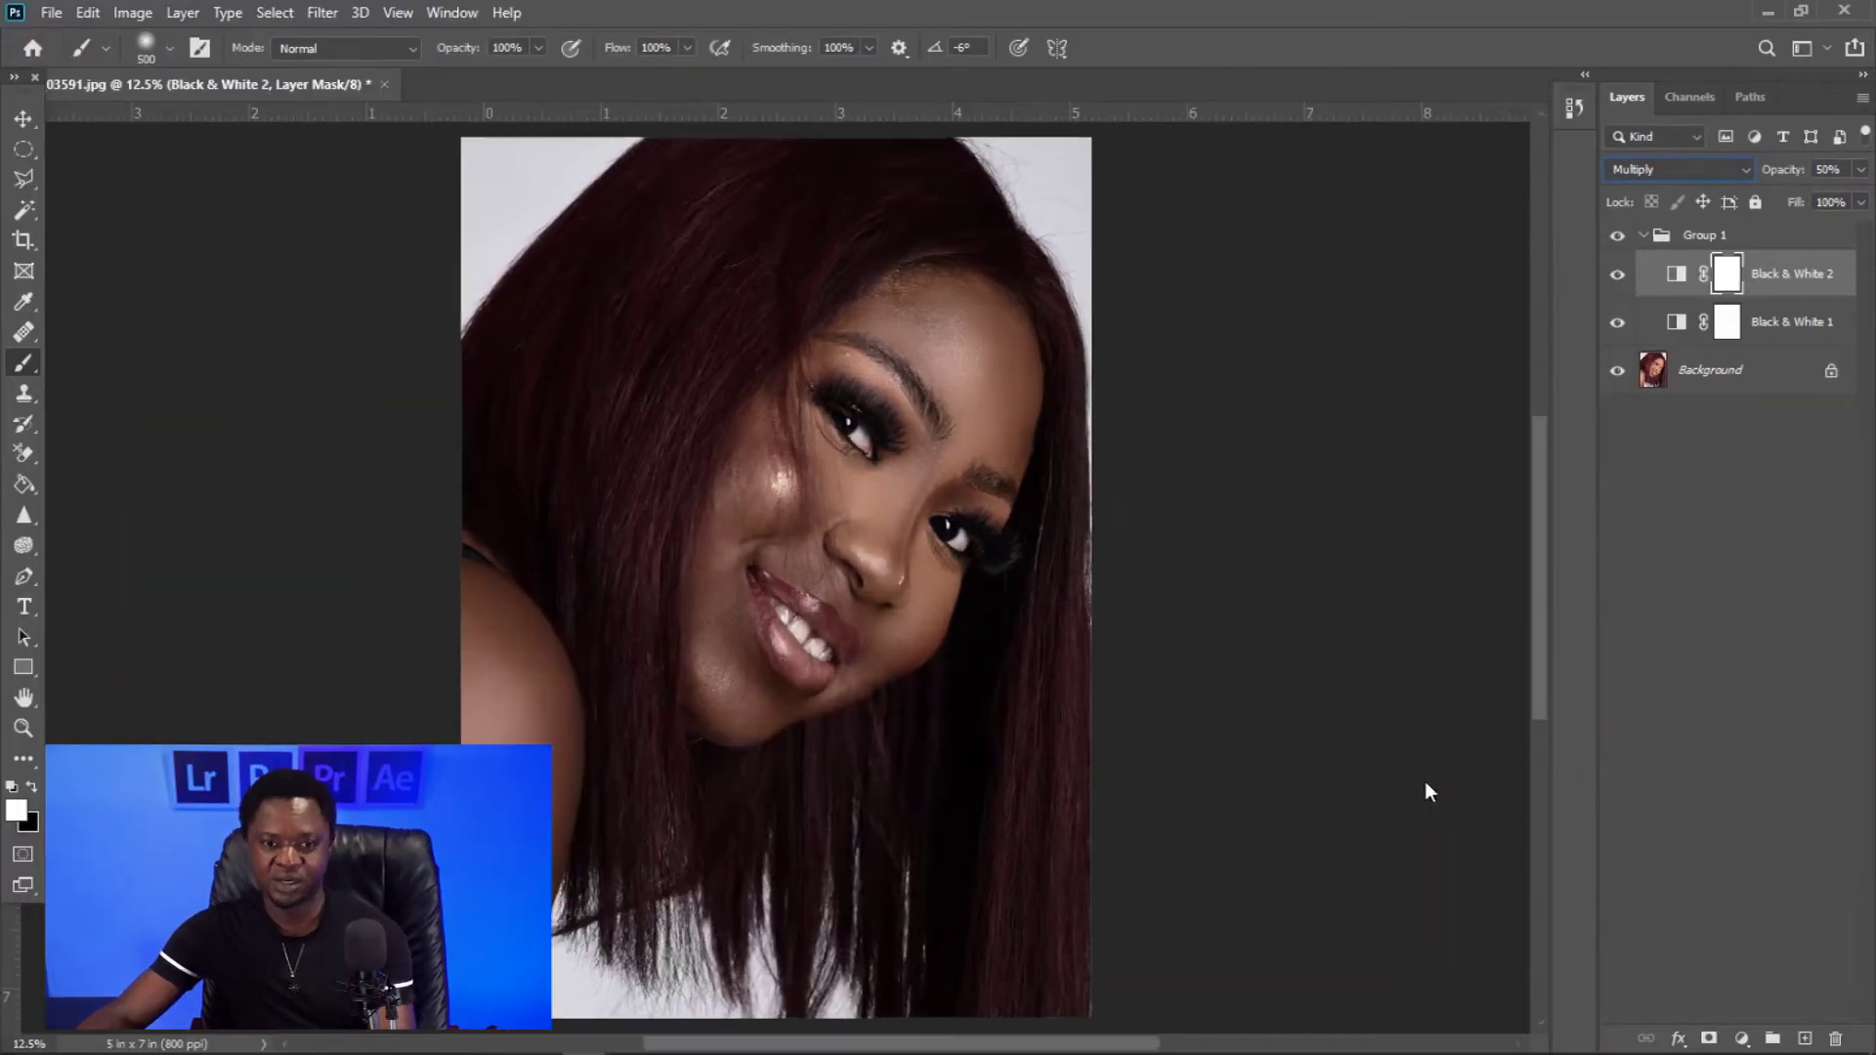
key(ctrl+minus)
key(ctrl+minus)
key(ctrl+minus)
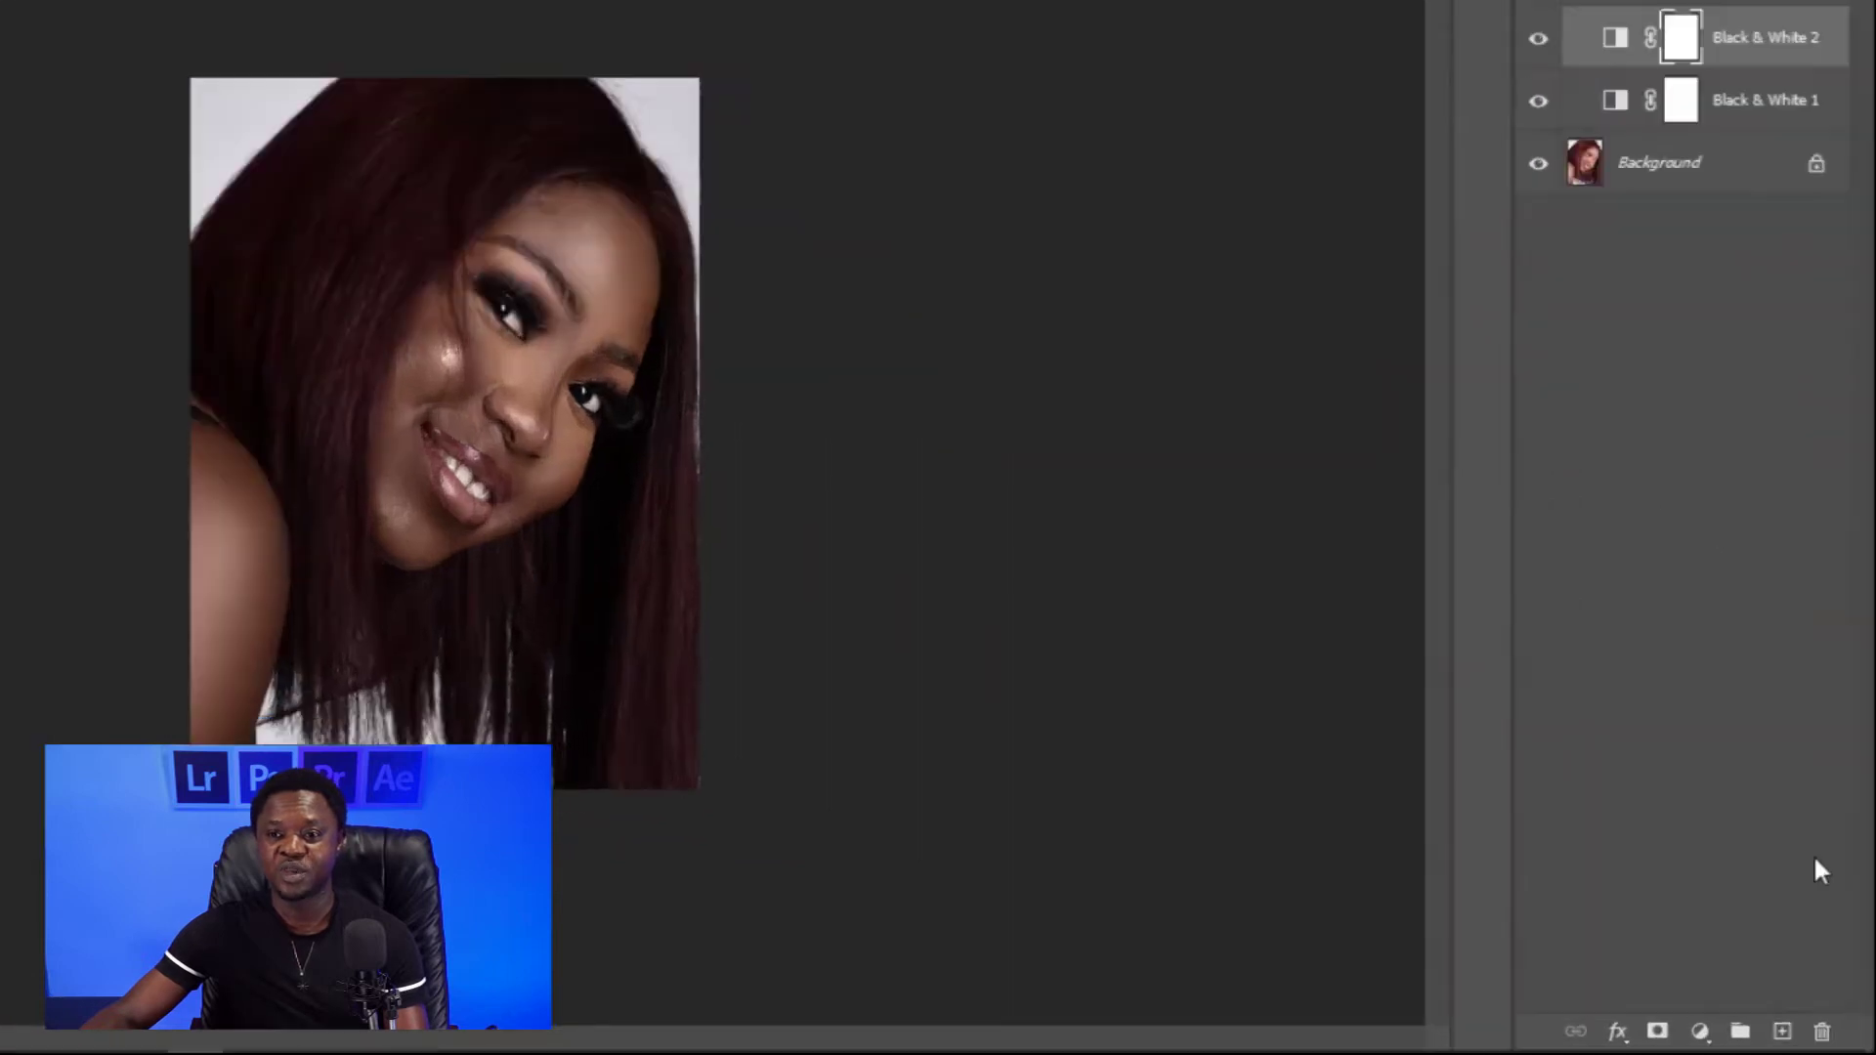
click(1700, 1031)
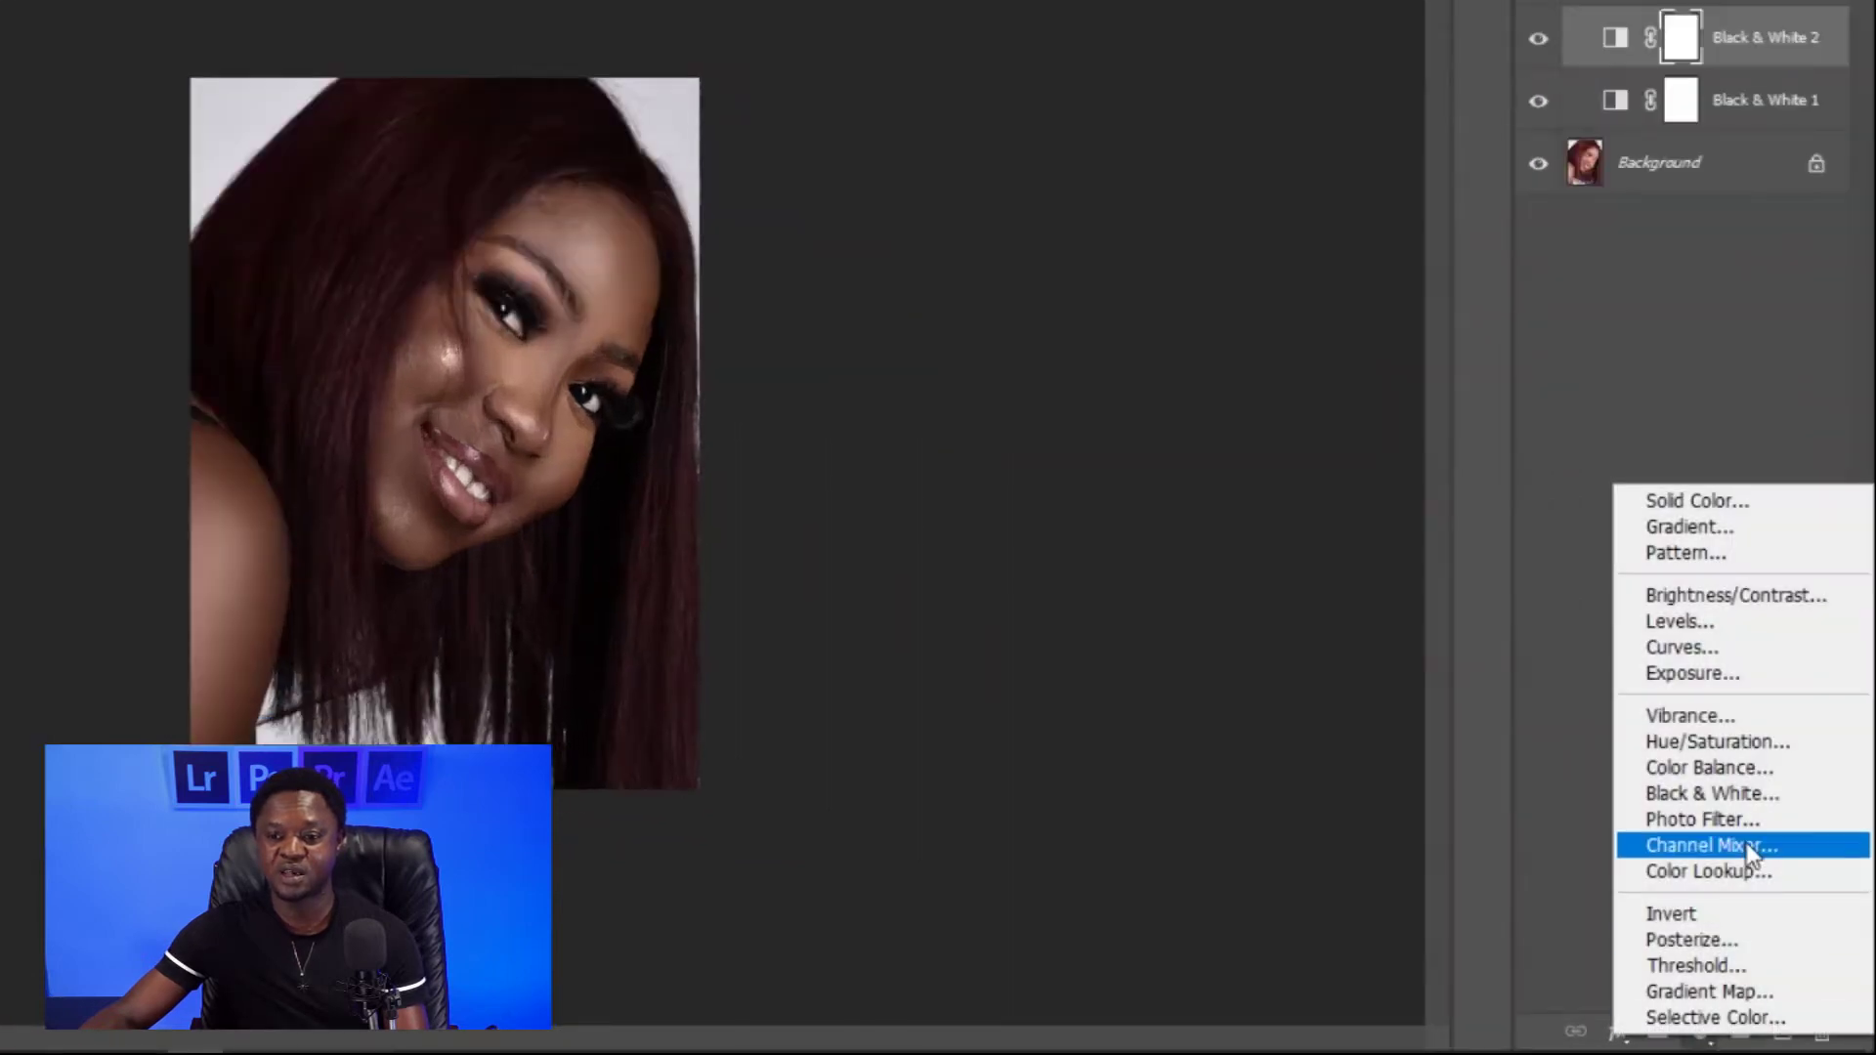
click(1722, 809)
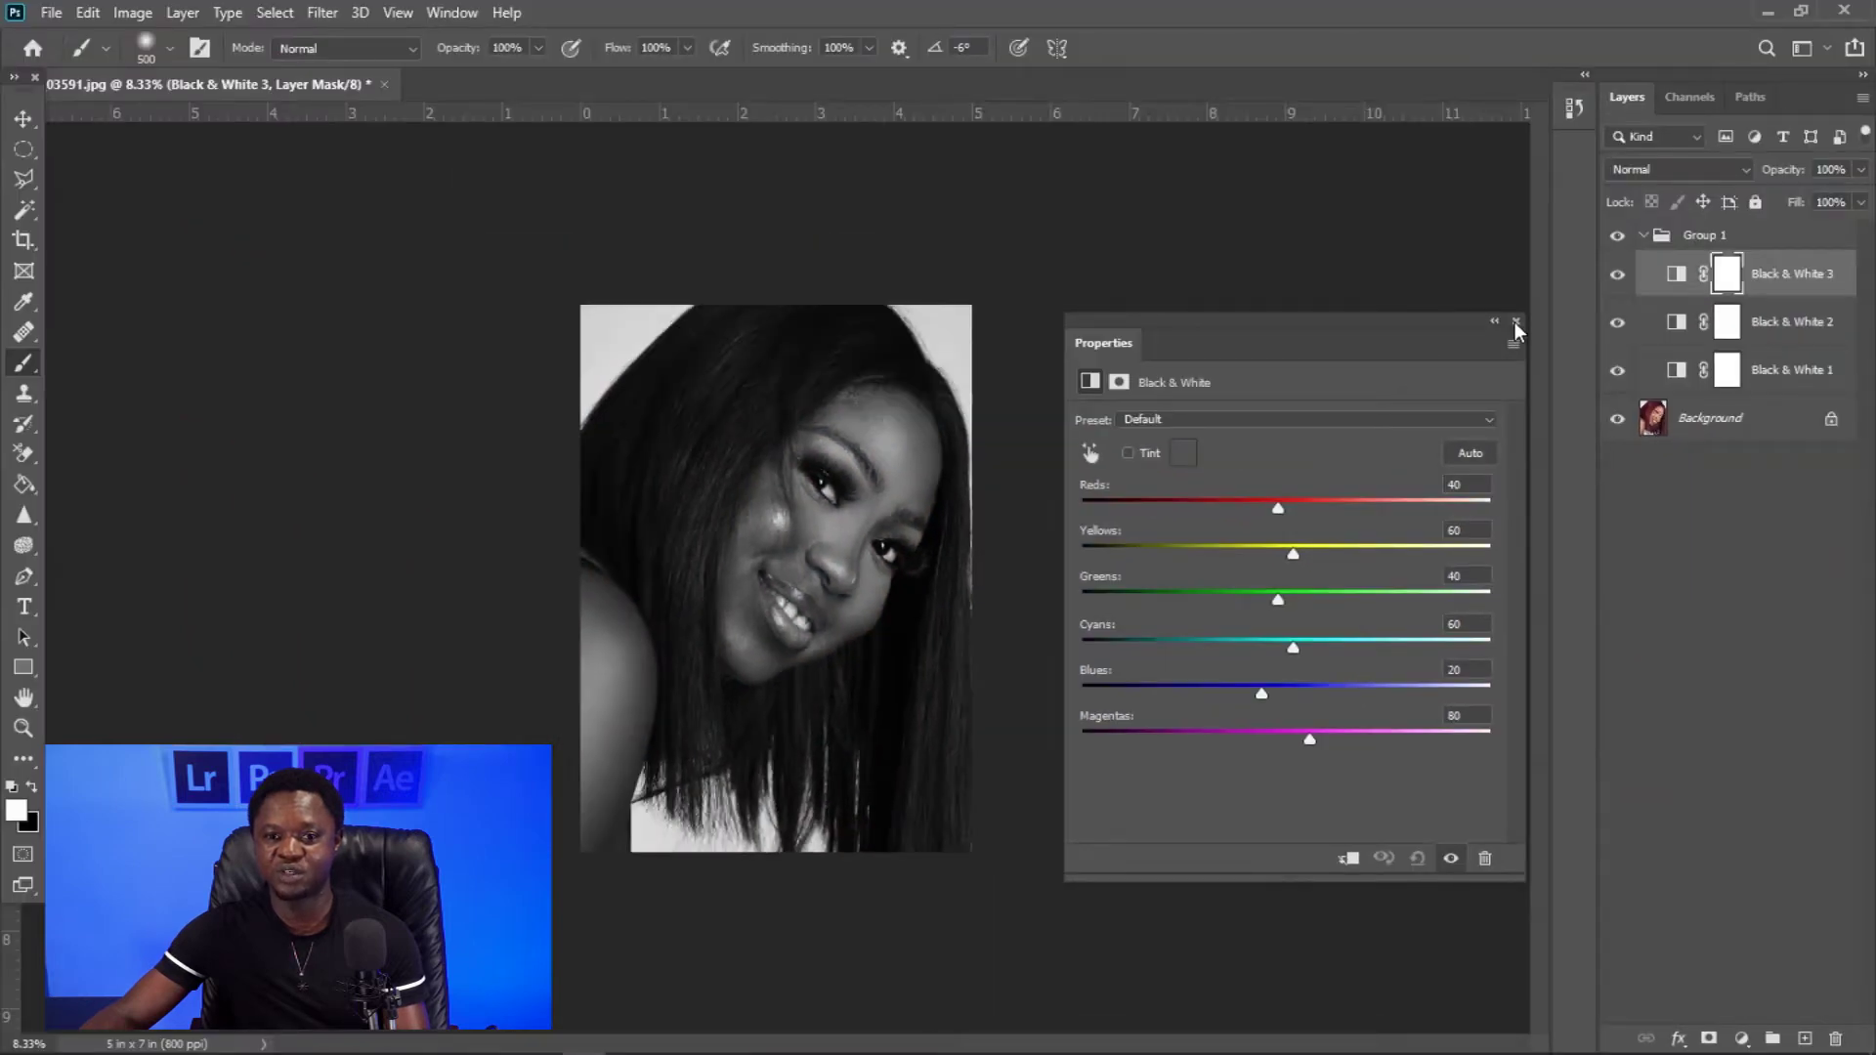
click(1515, 323)
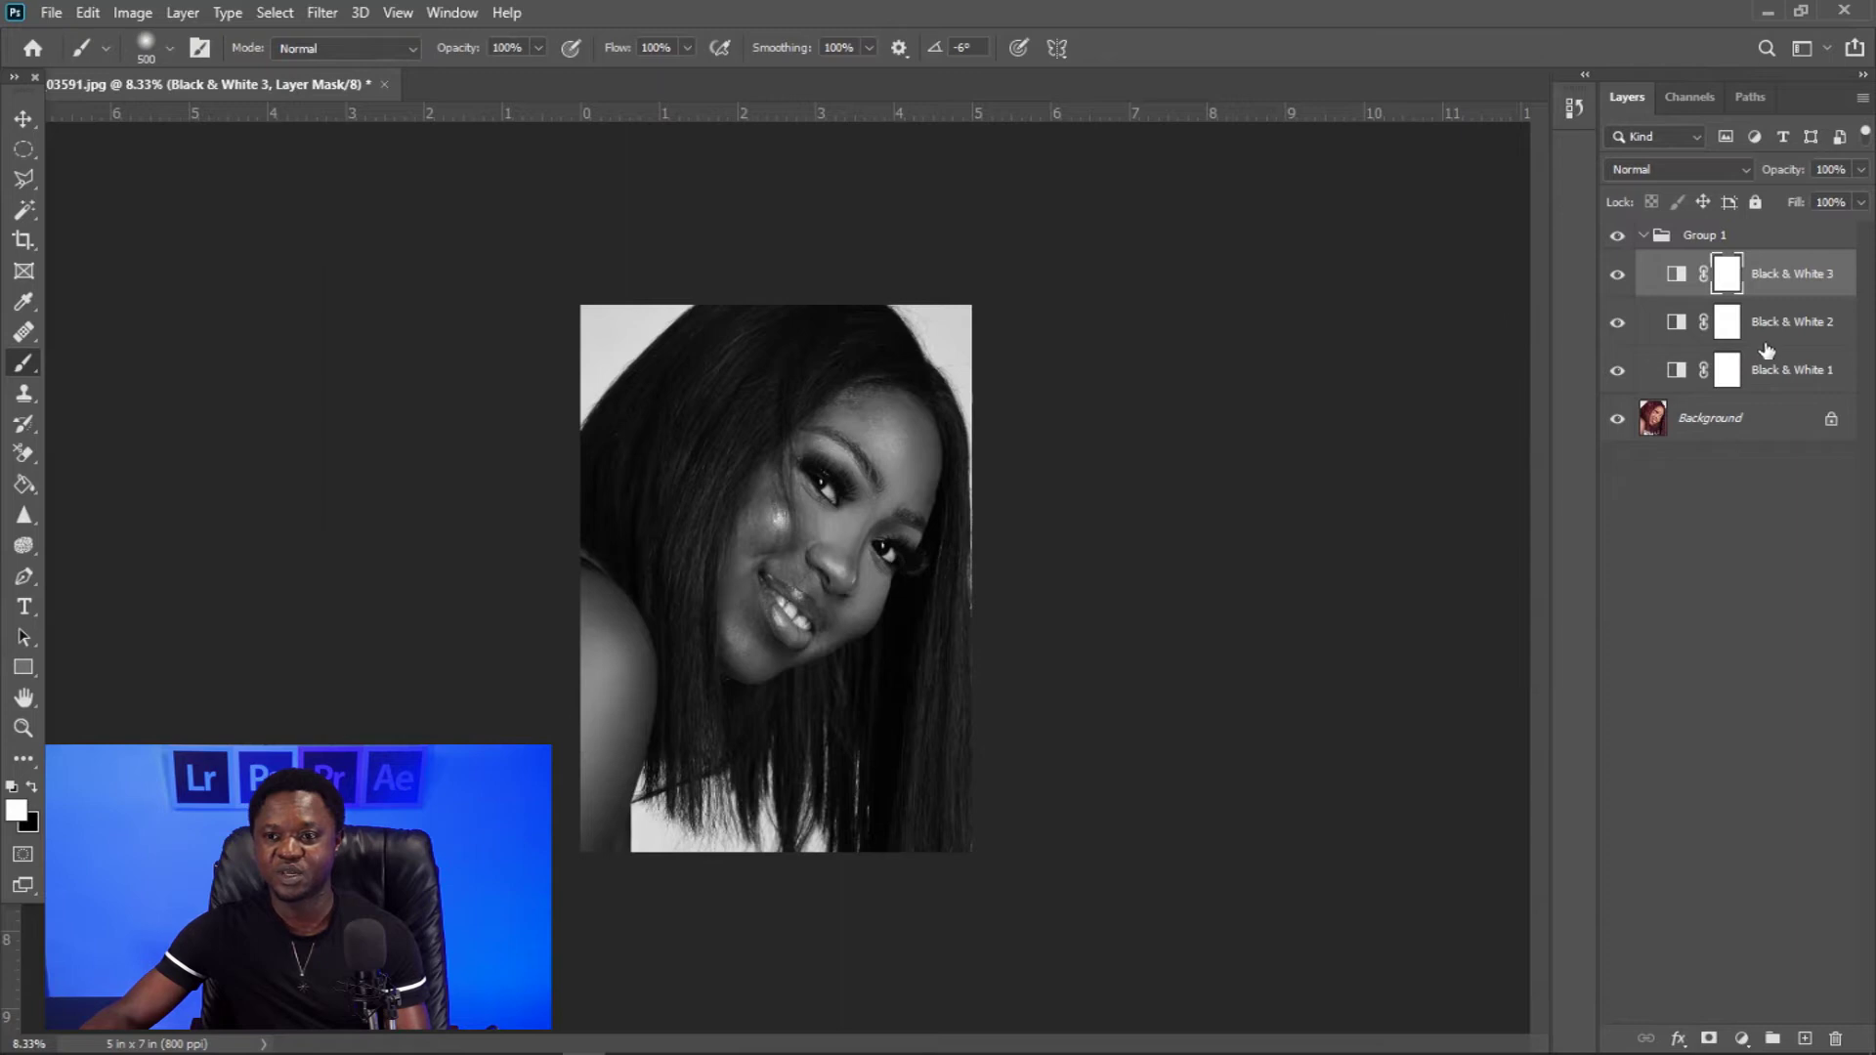
click(1698, 173)
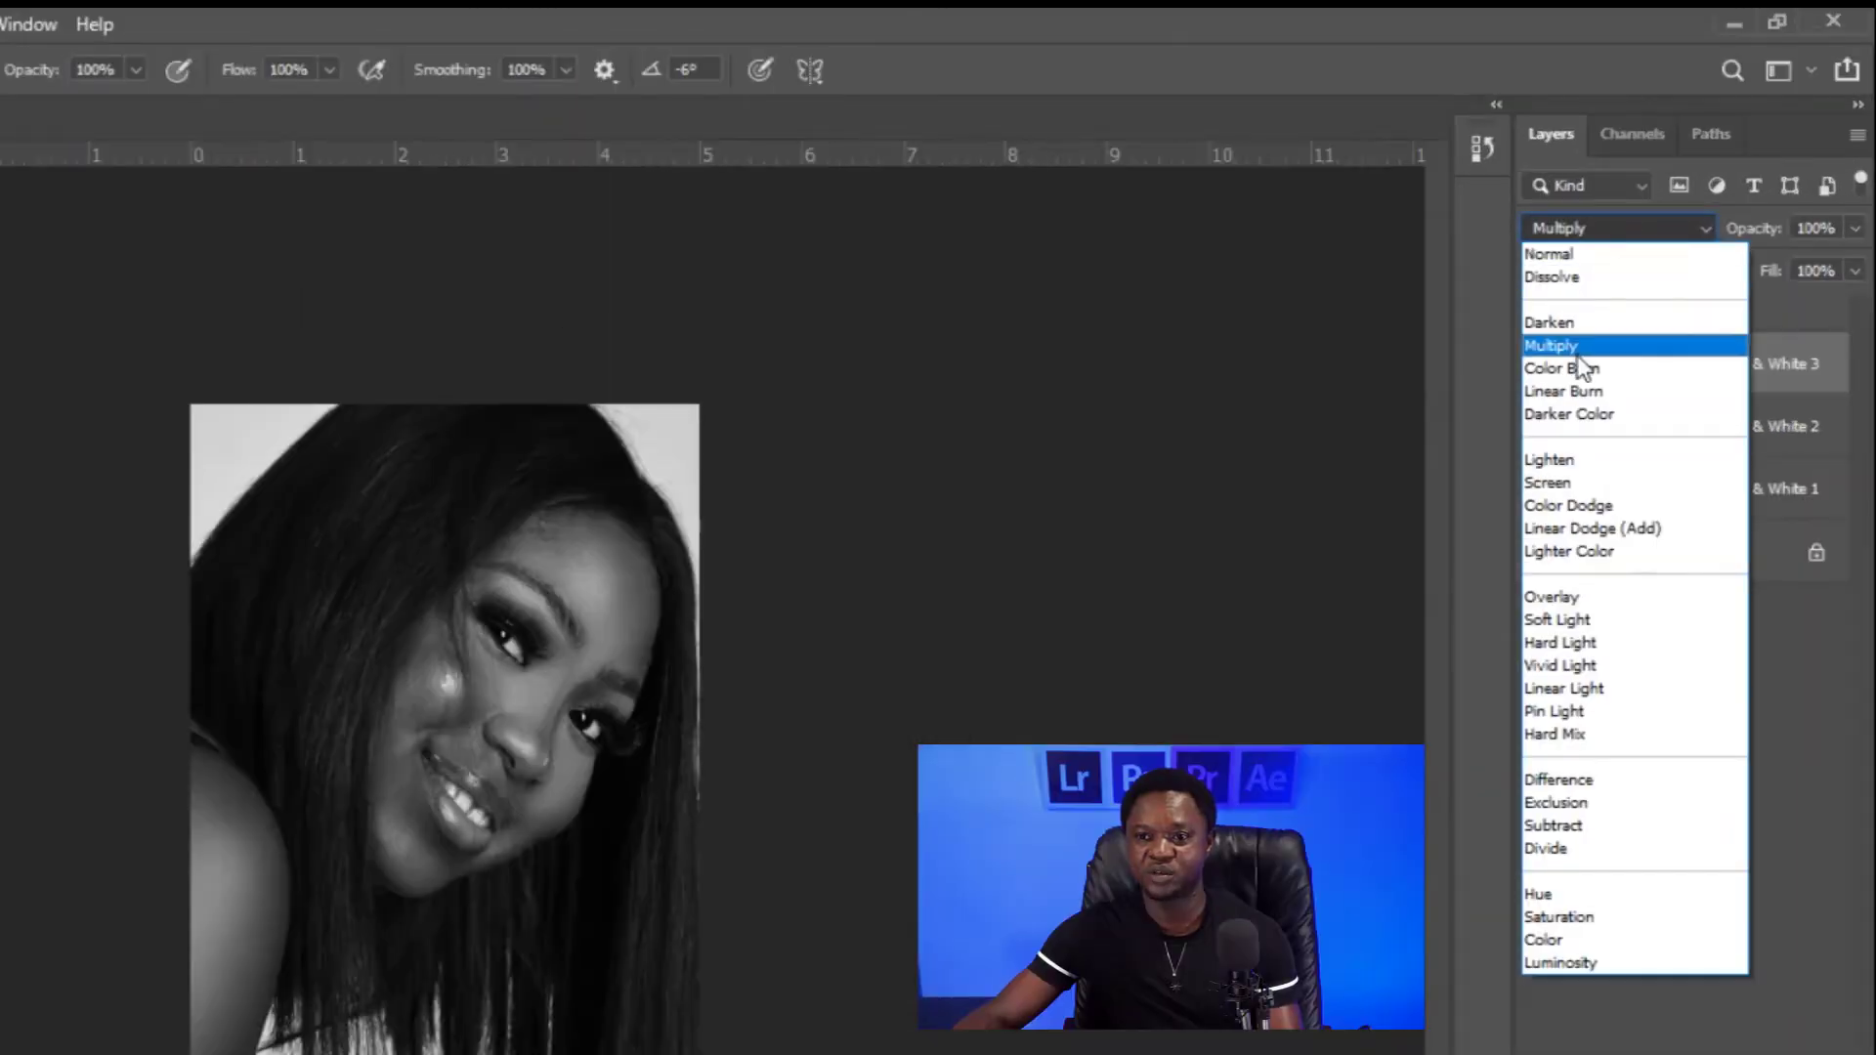
click(1574, 348)
drag(1750, 234, 1620, 229)
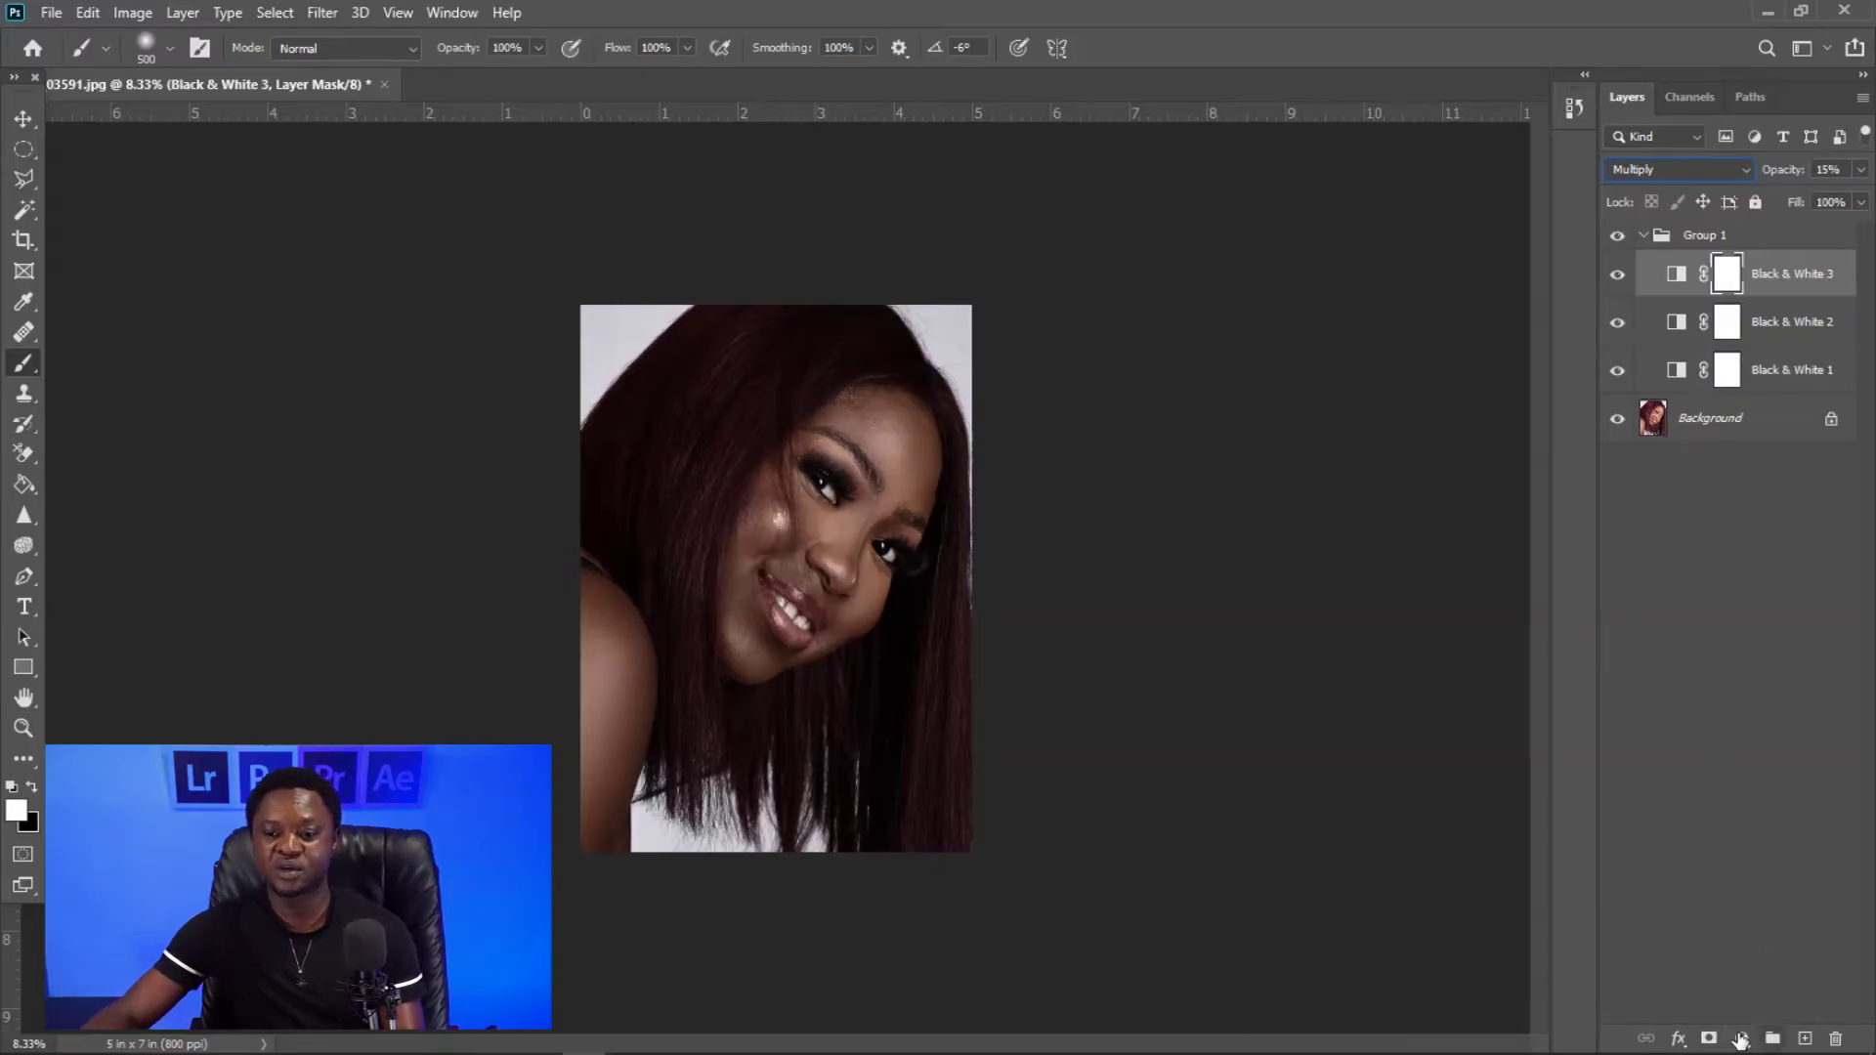
Add a Brightness/Contrast adjustment layer above the three Black & White layers and raise its brightness to 36.
click(1740, 1039)
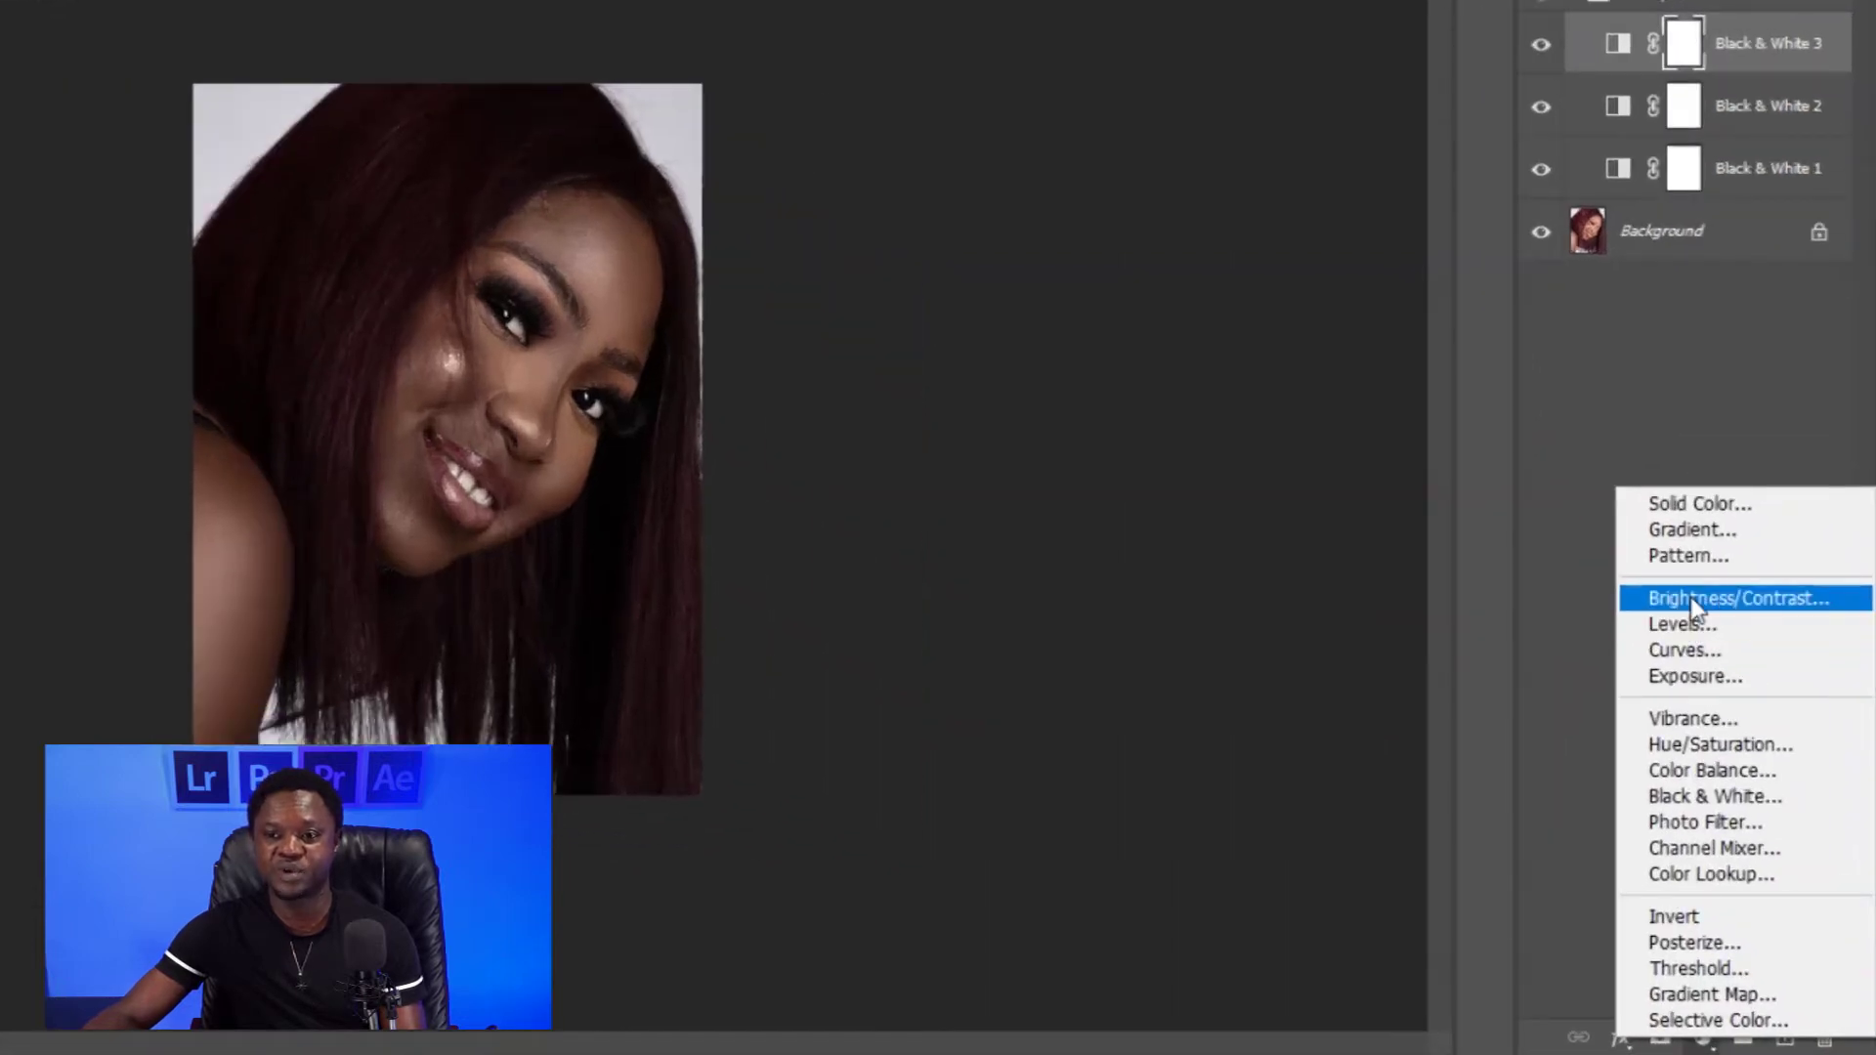
click(1695, 599)
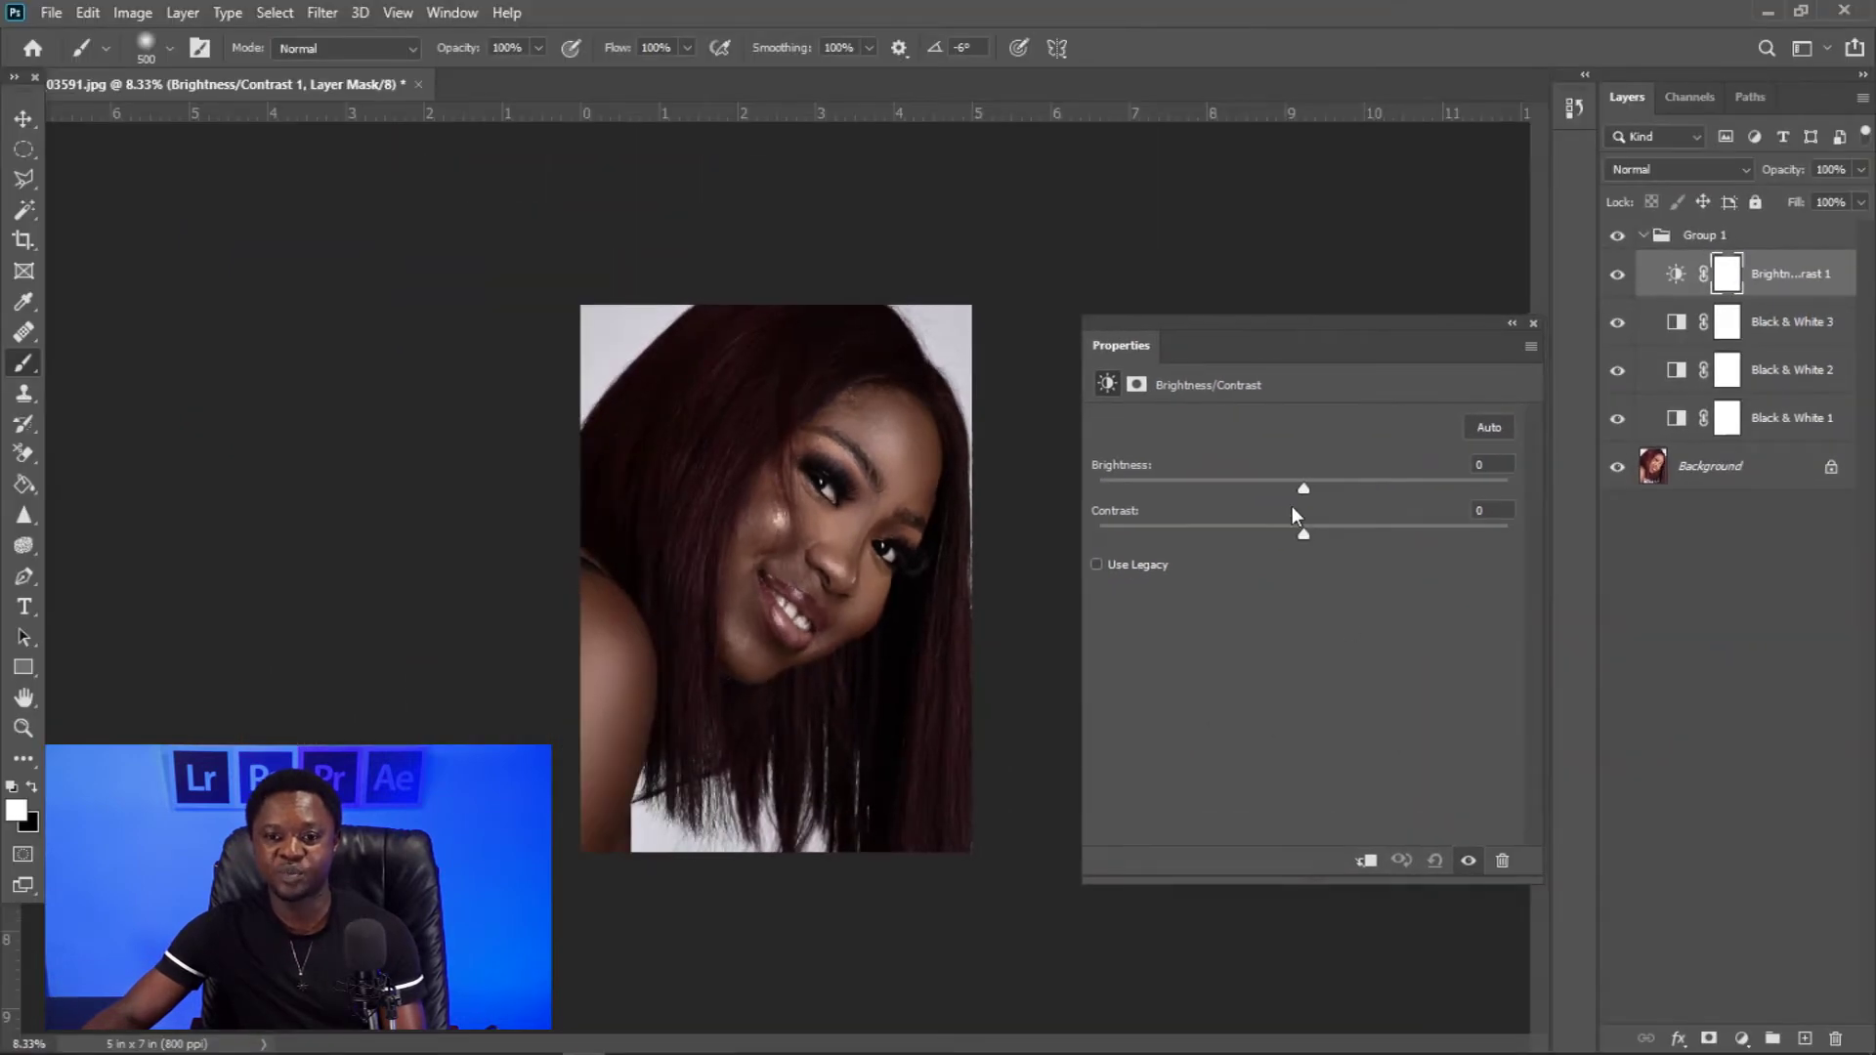
drag(1307, 501, 1338, 502)
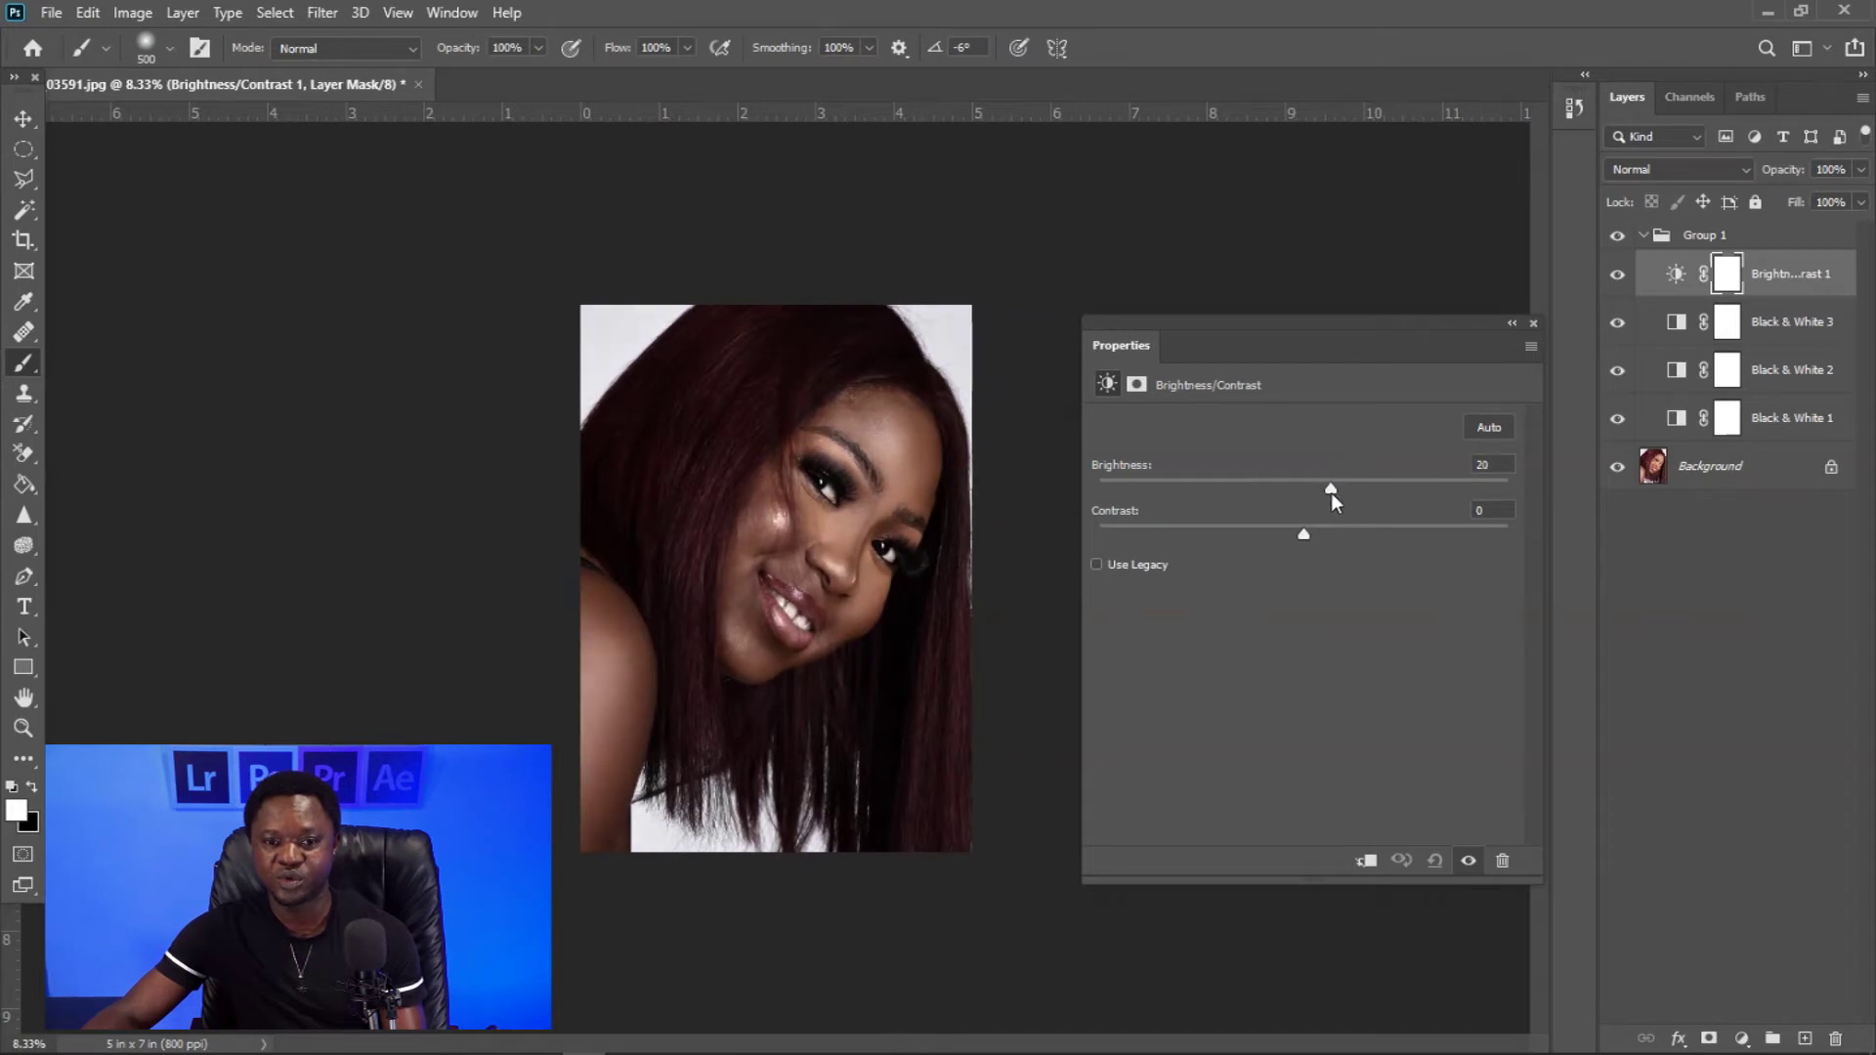
drag(1343, 498, 1355, 499)
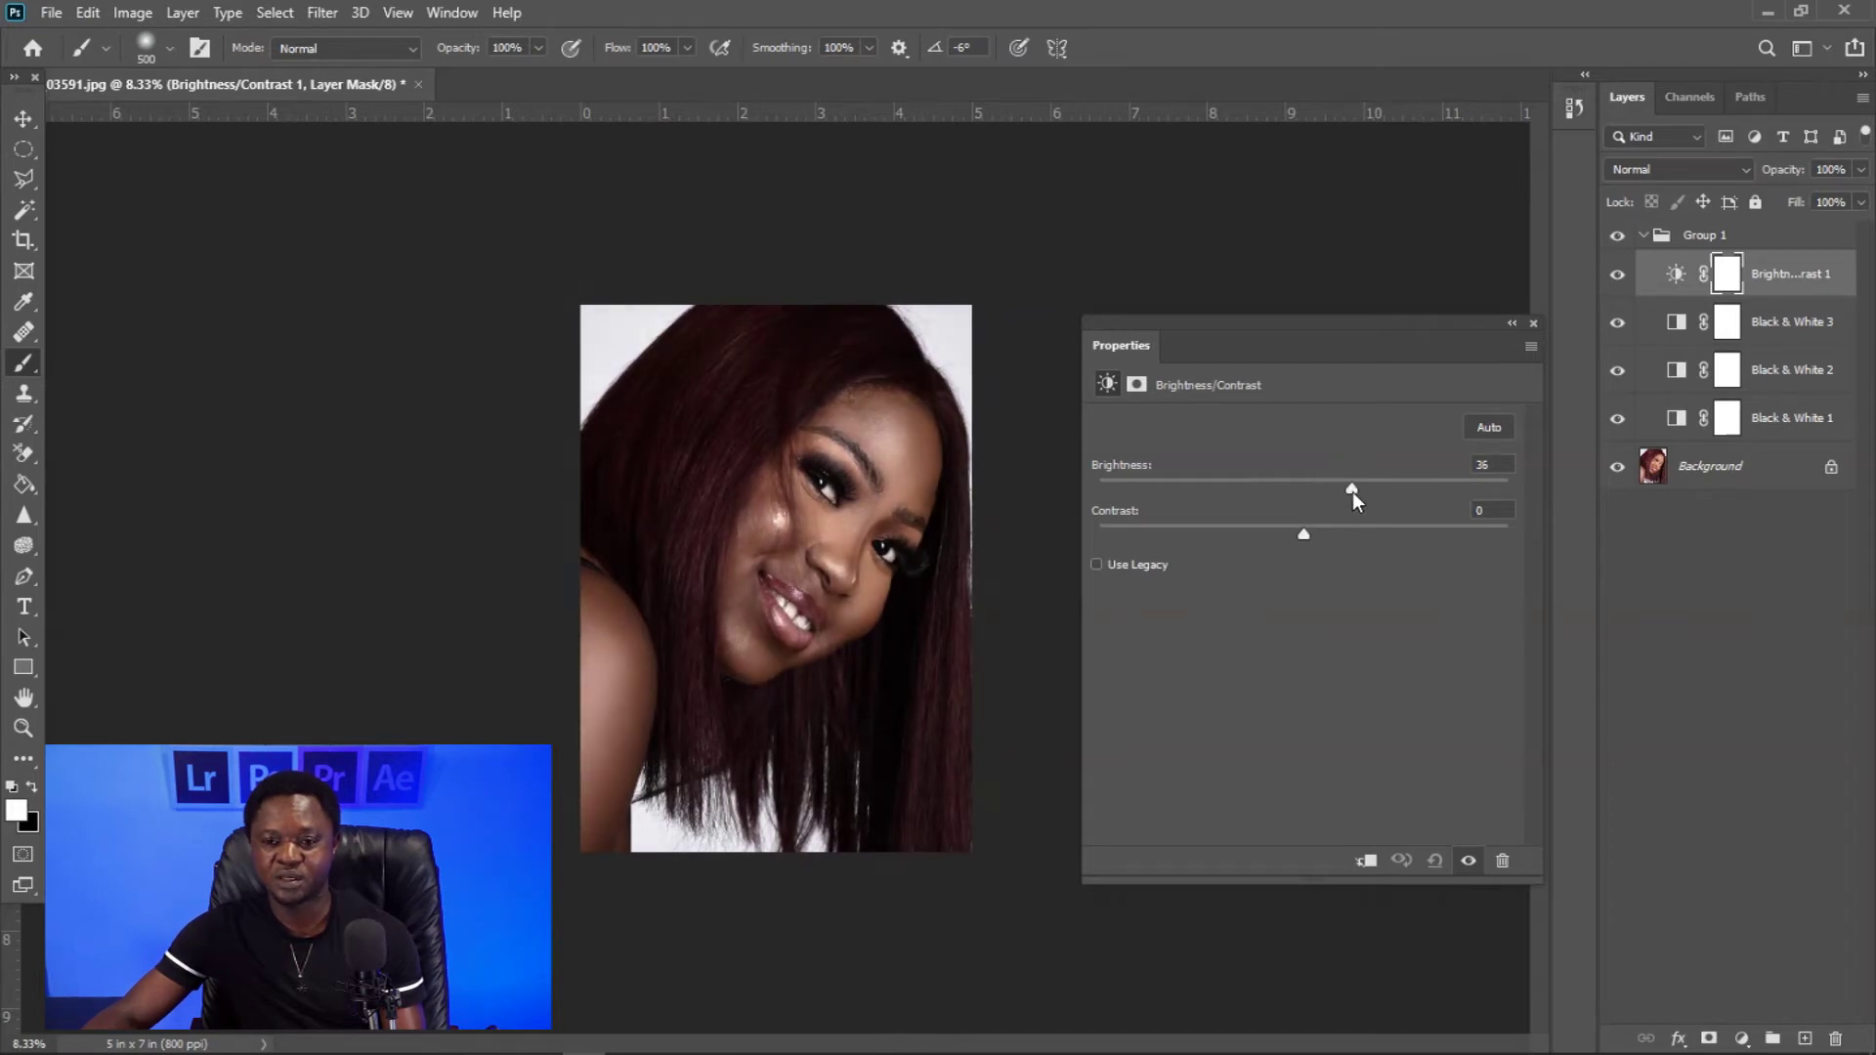
Fine-tune the brightness of the Brightness/Contrast adjustment layer to 37.
drag(1340, 497, 1352, 496)
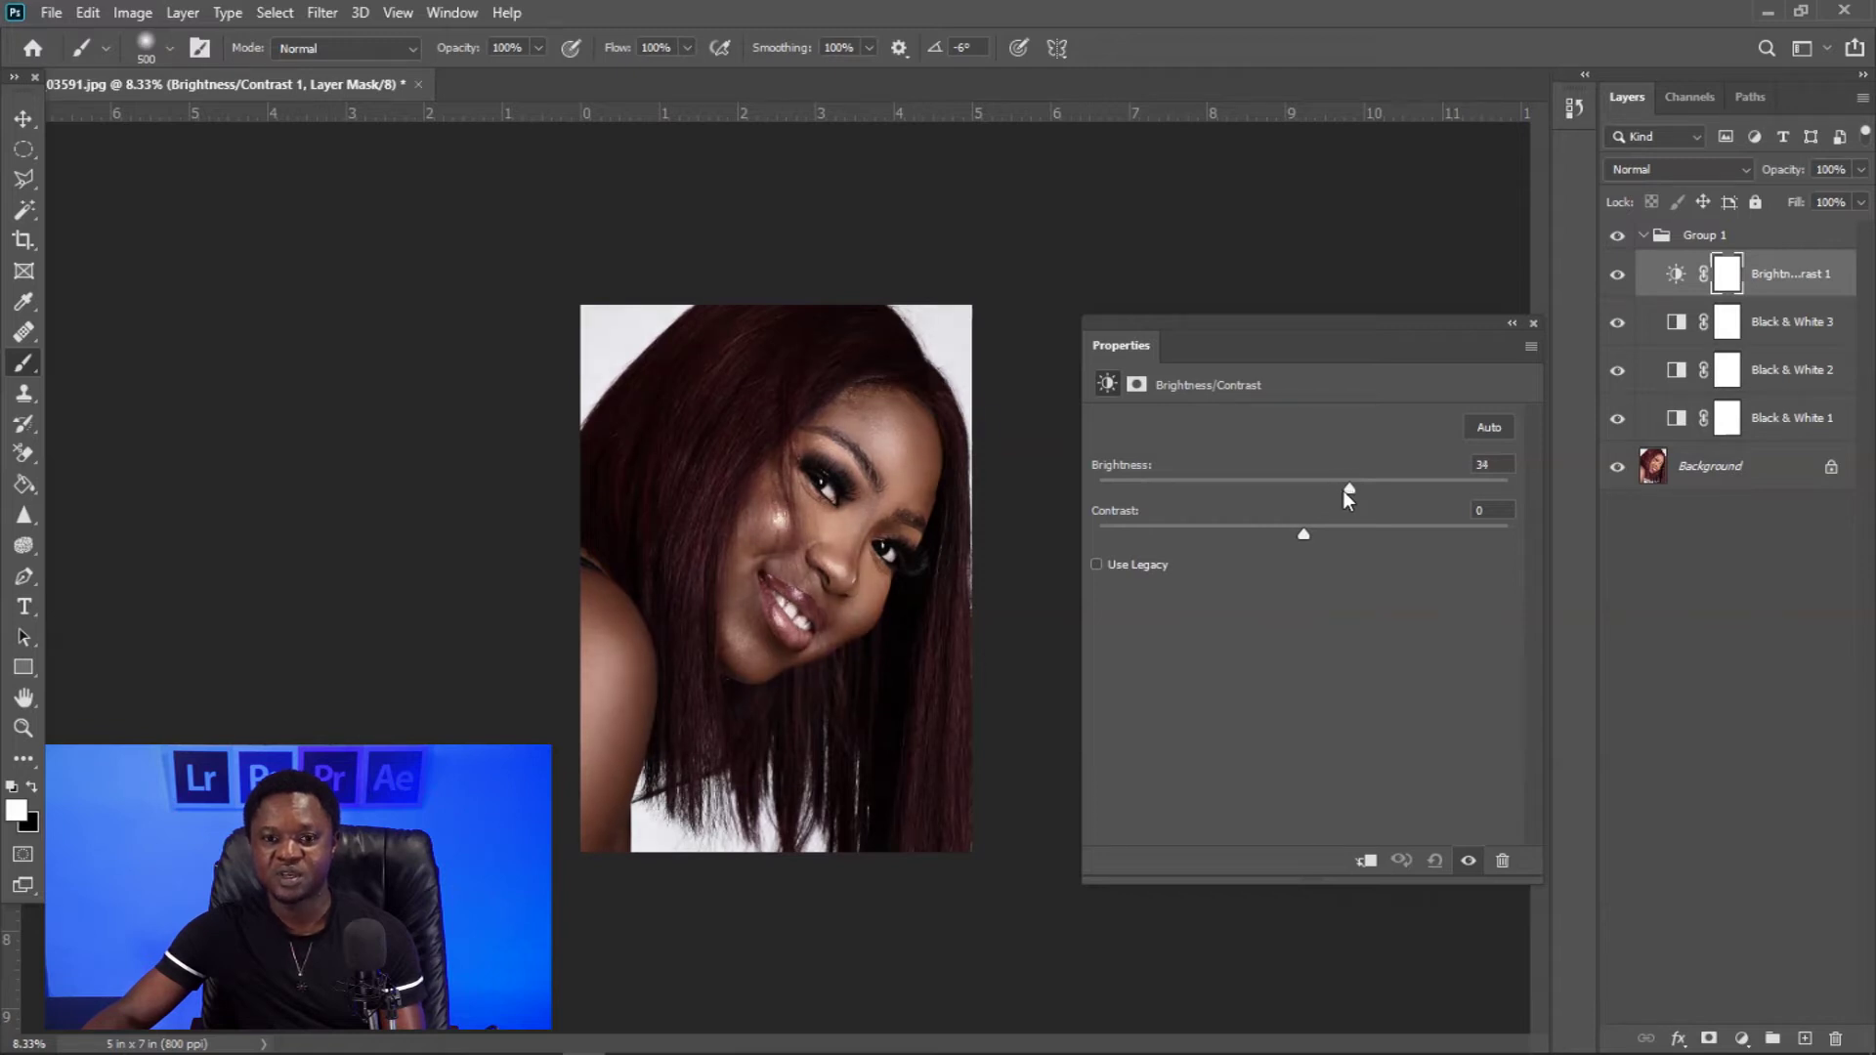
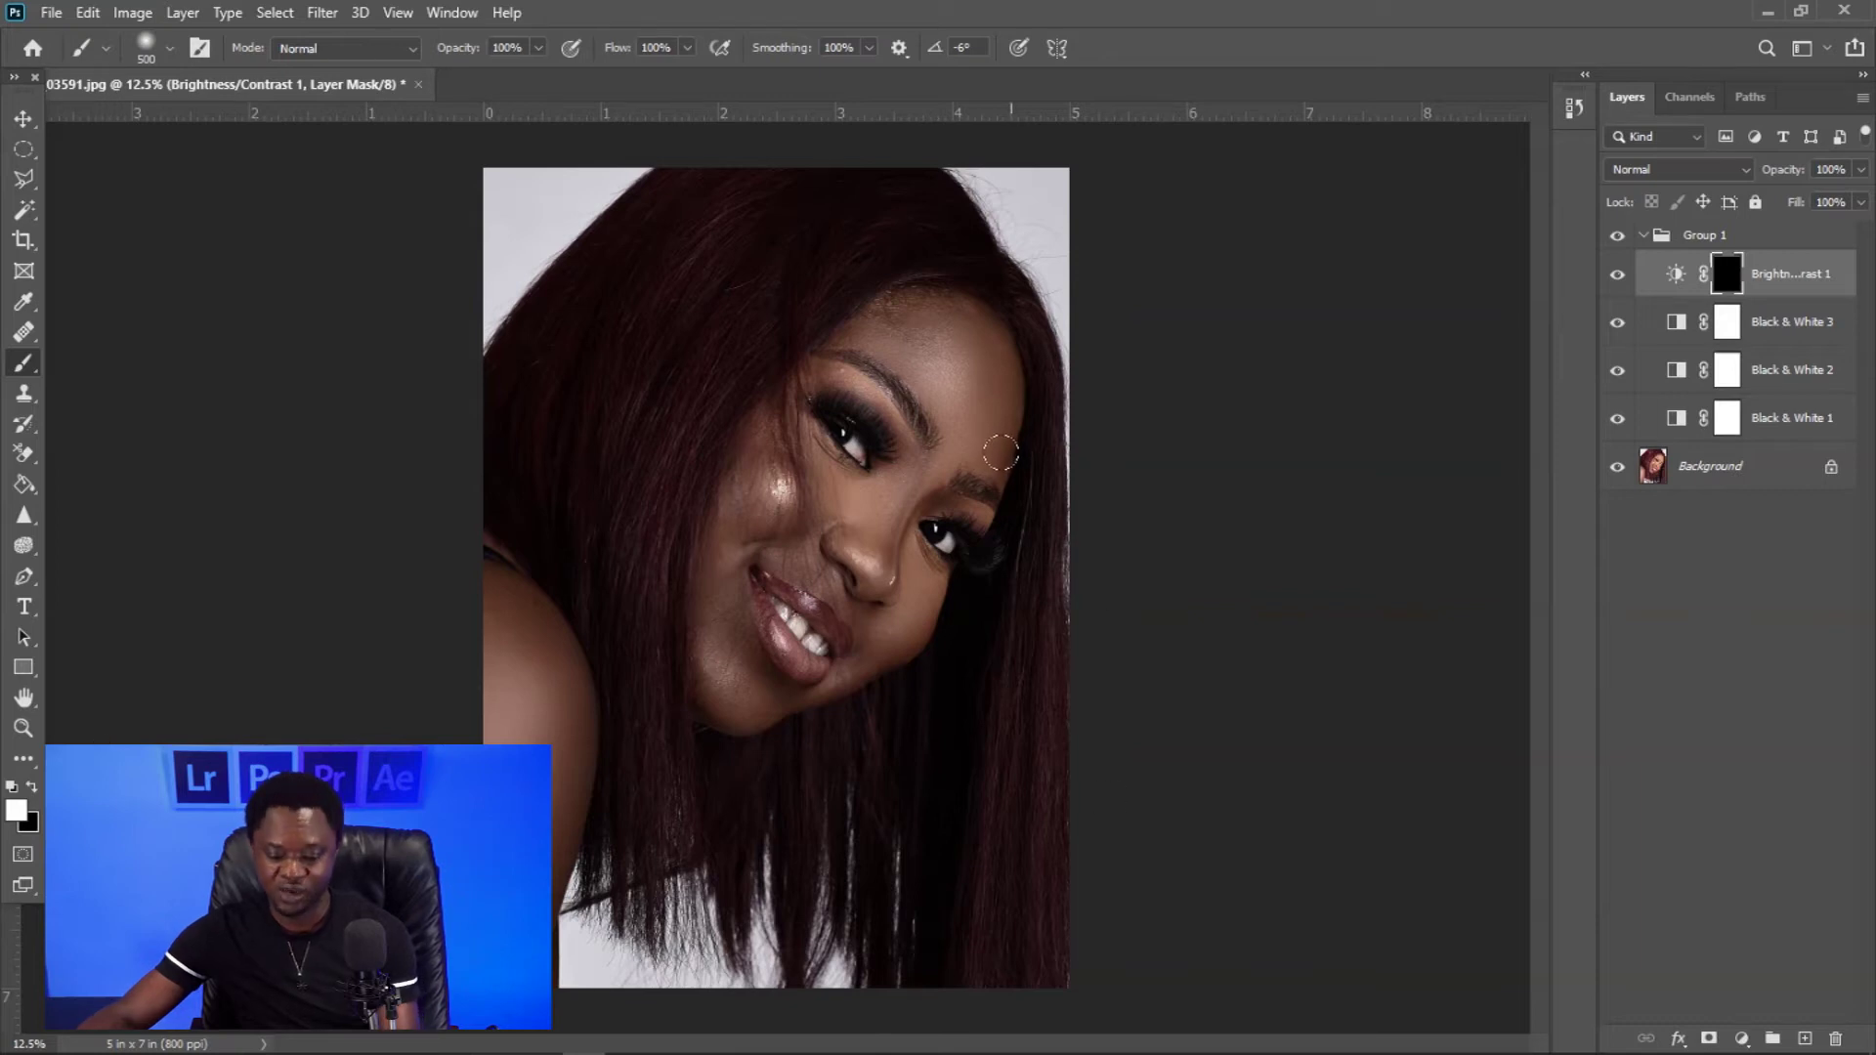
Set the brush to 53% opacity and 51% flow and paint white over the forehead on the Brightness/Contrast layer's black mask.
key(ctrl+plus)
key(ctrl+plus)
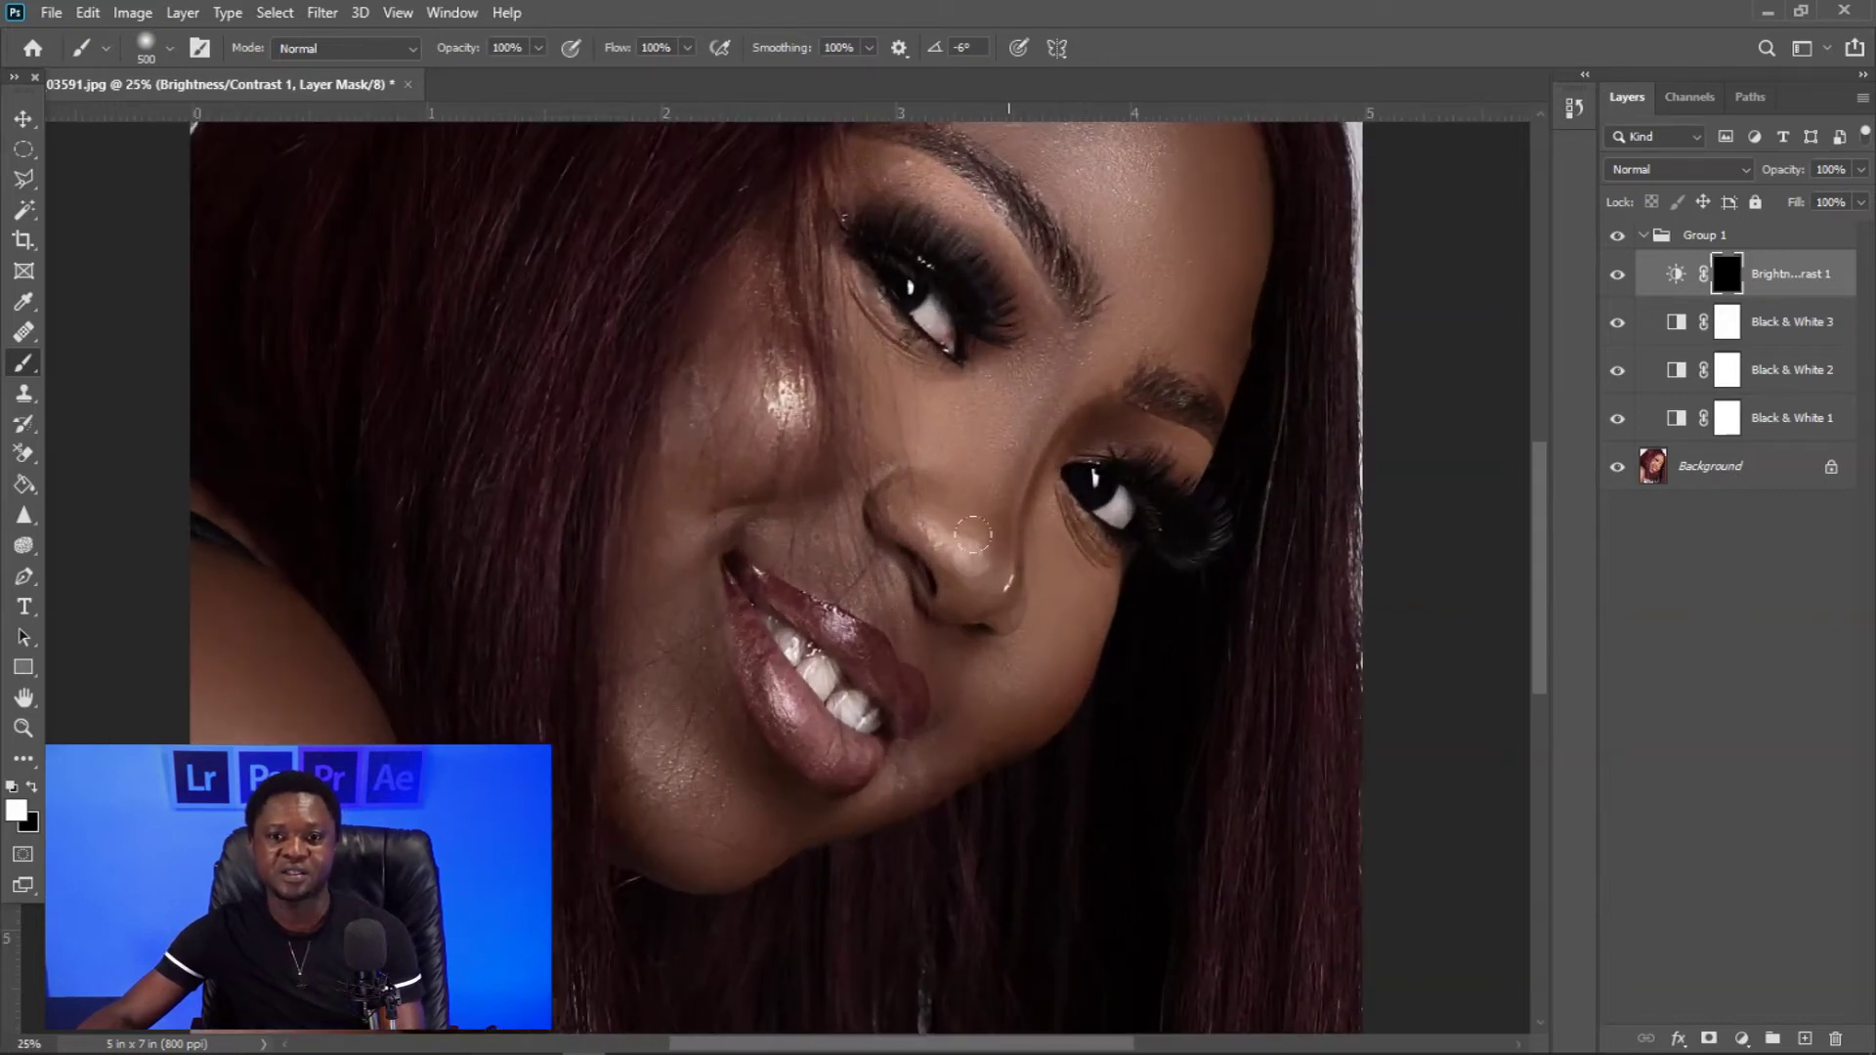
scroll(1007, 548, up, 5)
mouse_move(999, 489)
mouse_down()
mouse_move(943, 447)
mouse_move(1009, 514)
mouse_up()
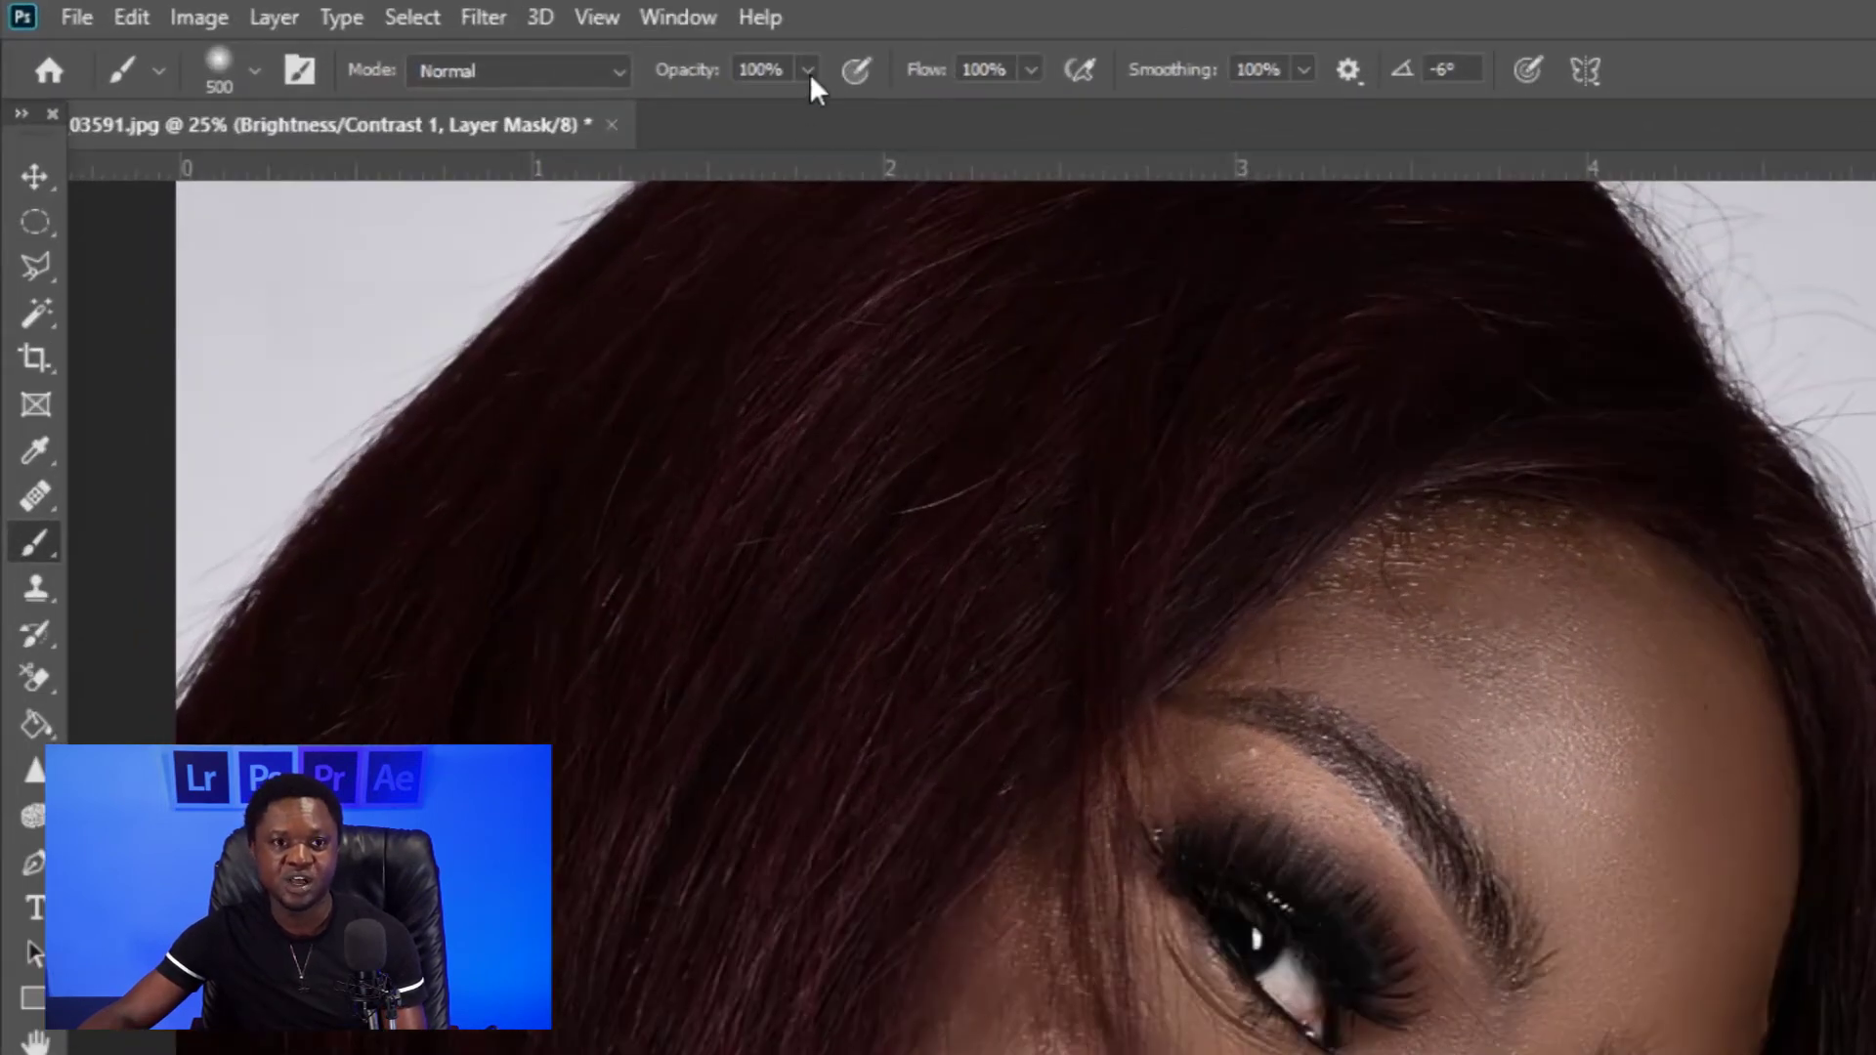
click(808, 70)
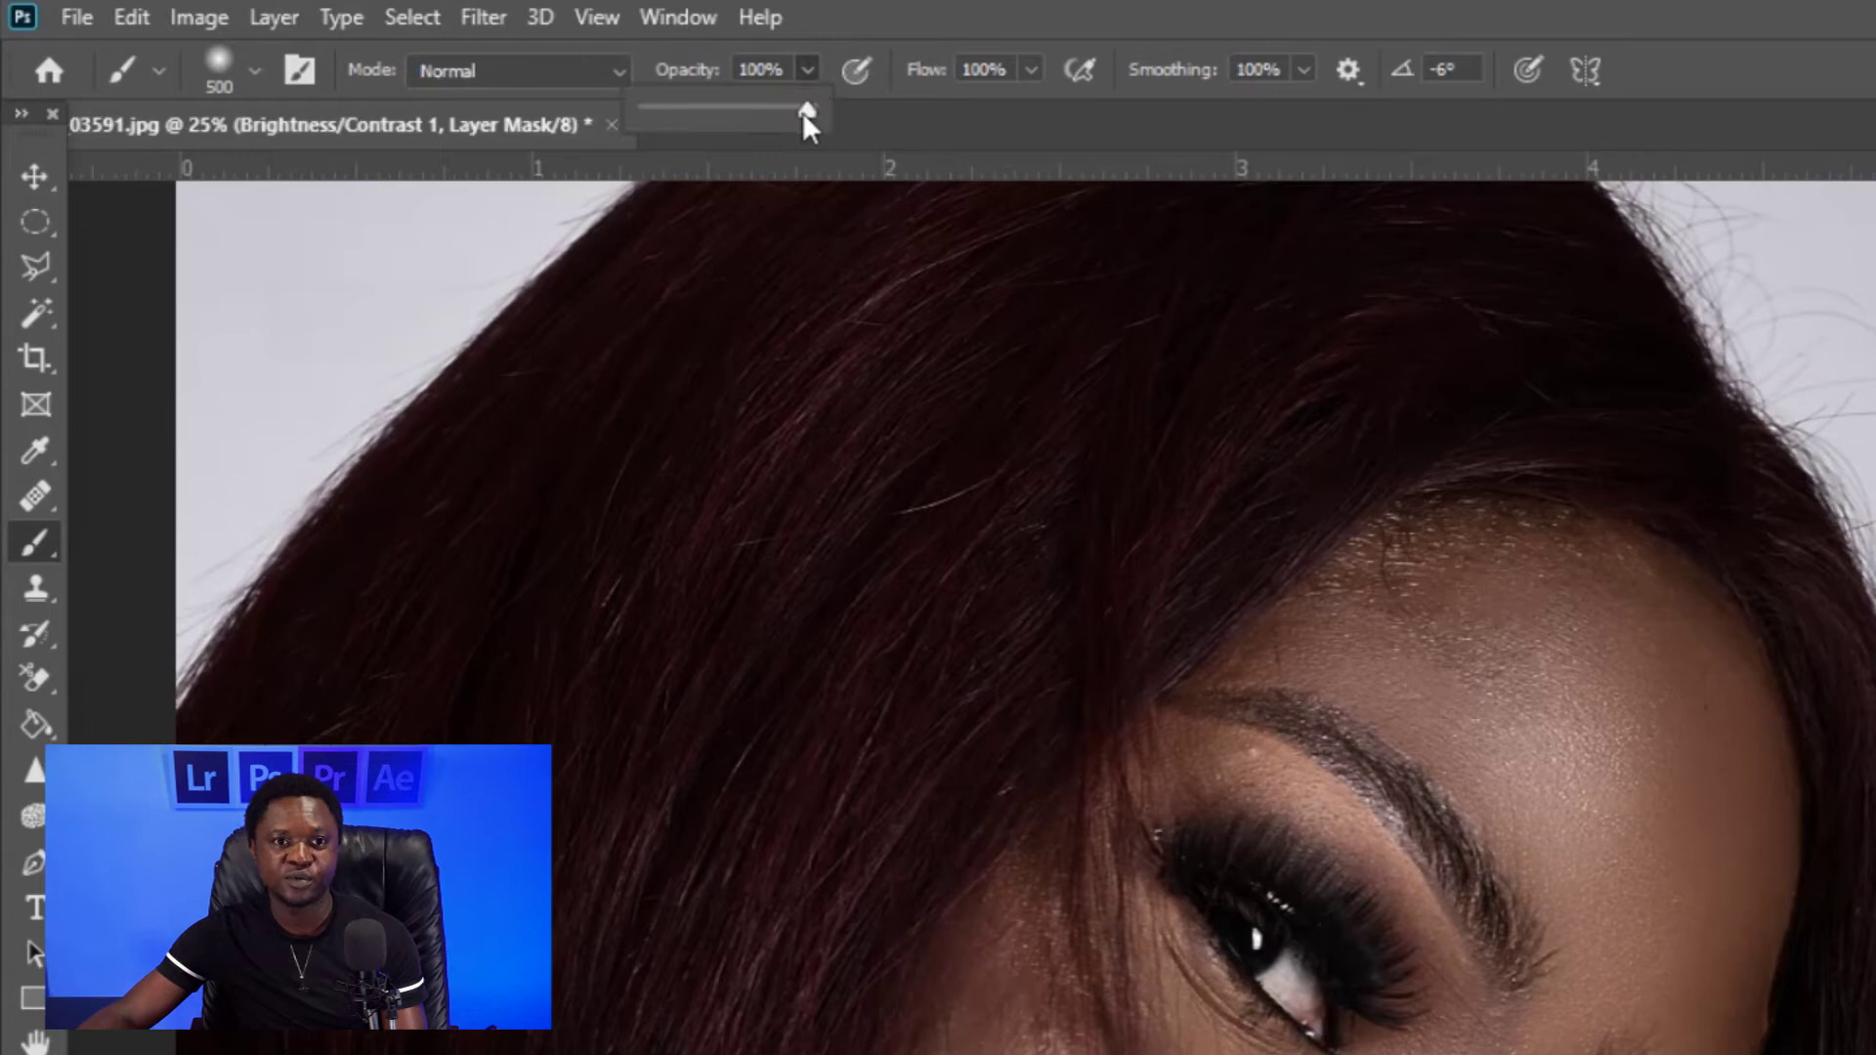
click(1031, 66)
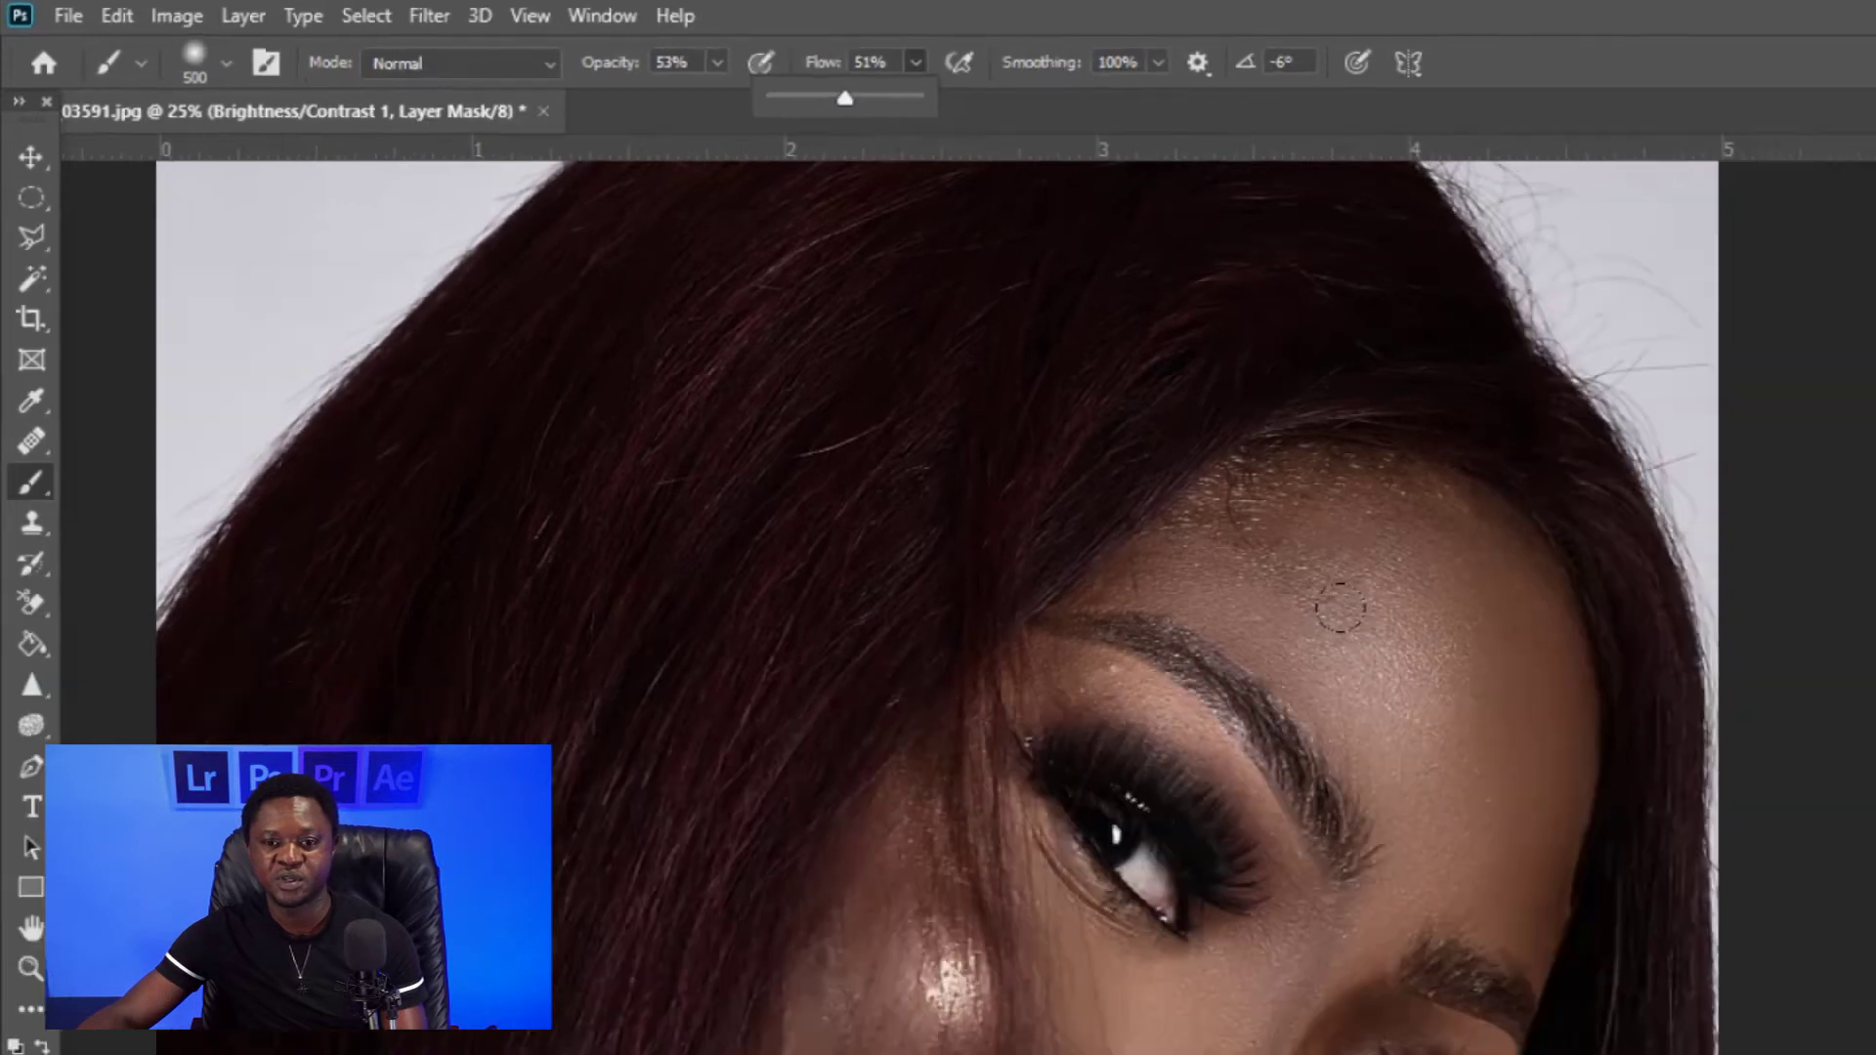
click(1506, 689)
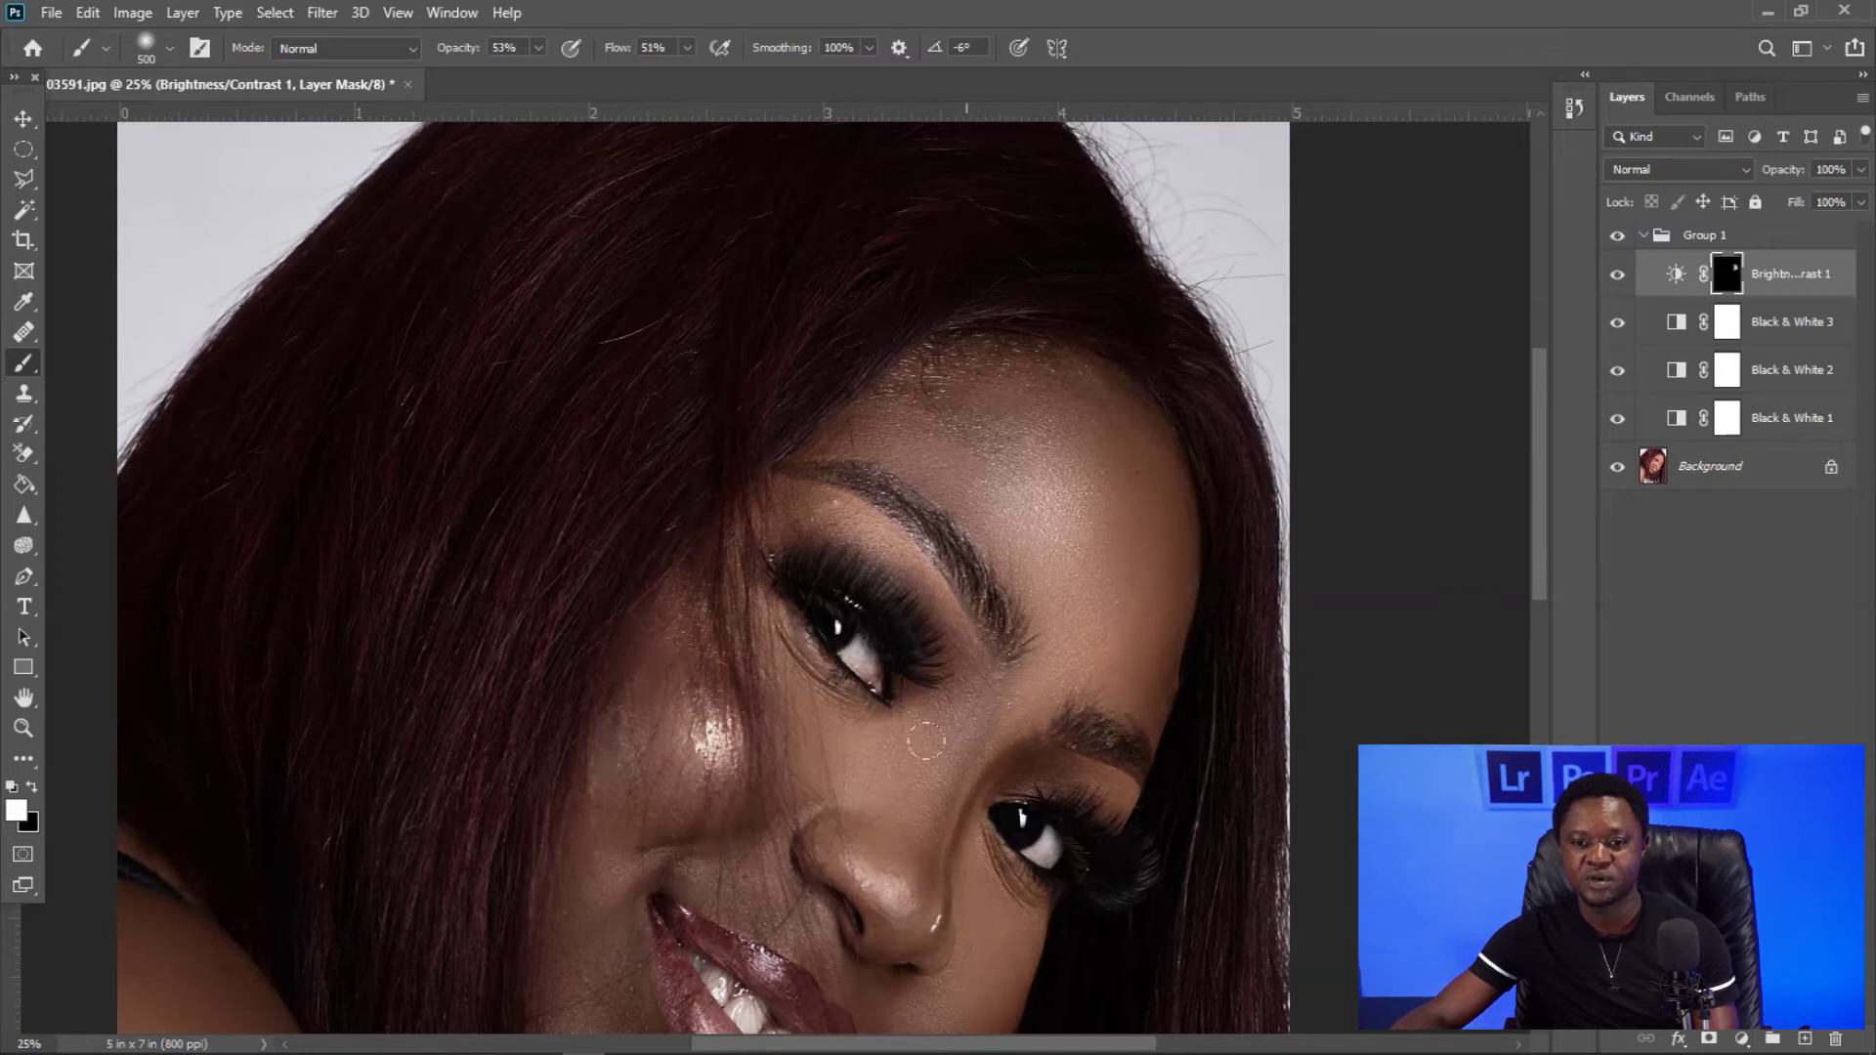
Reduce the brush to 200 px and paint the mask white over the brow bone between the eye and eyebrow.
key(ctrl+plus)
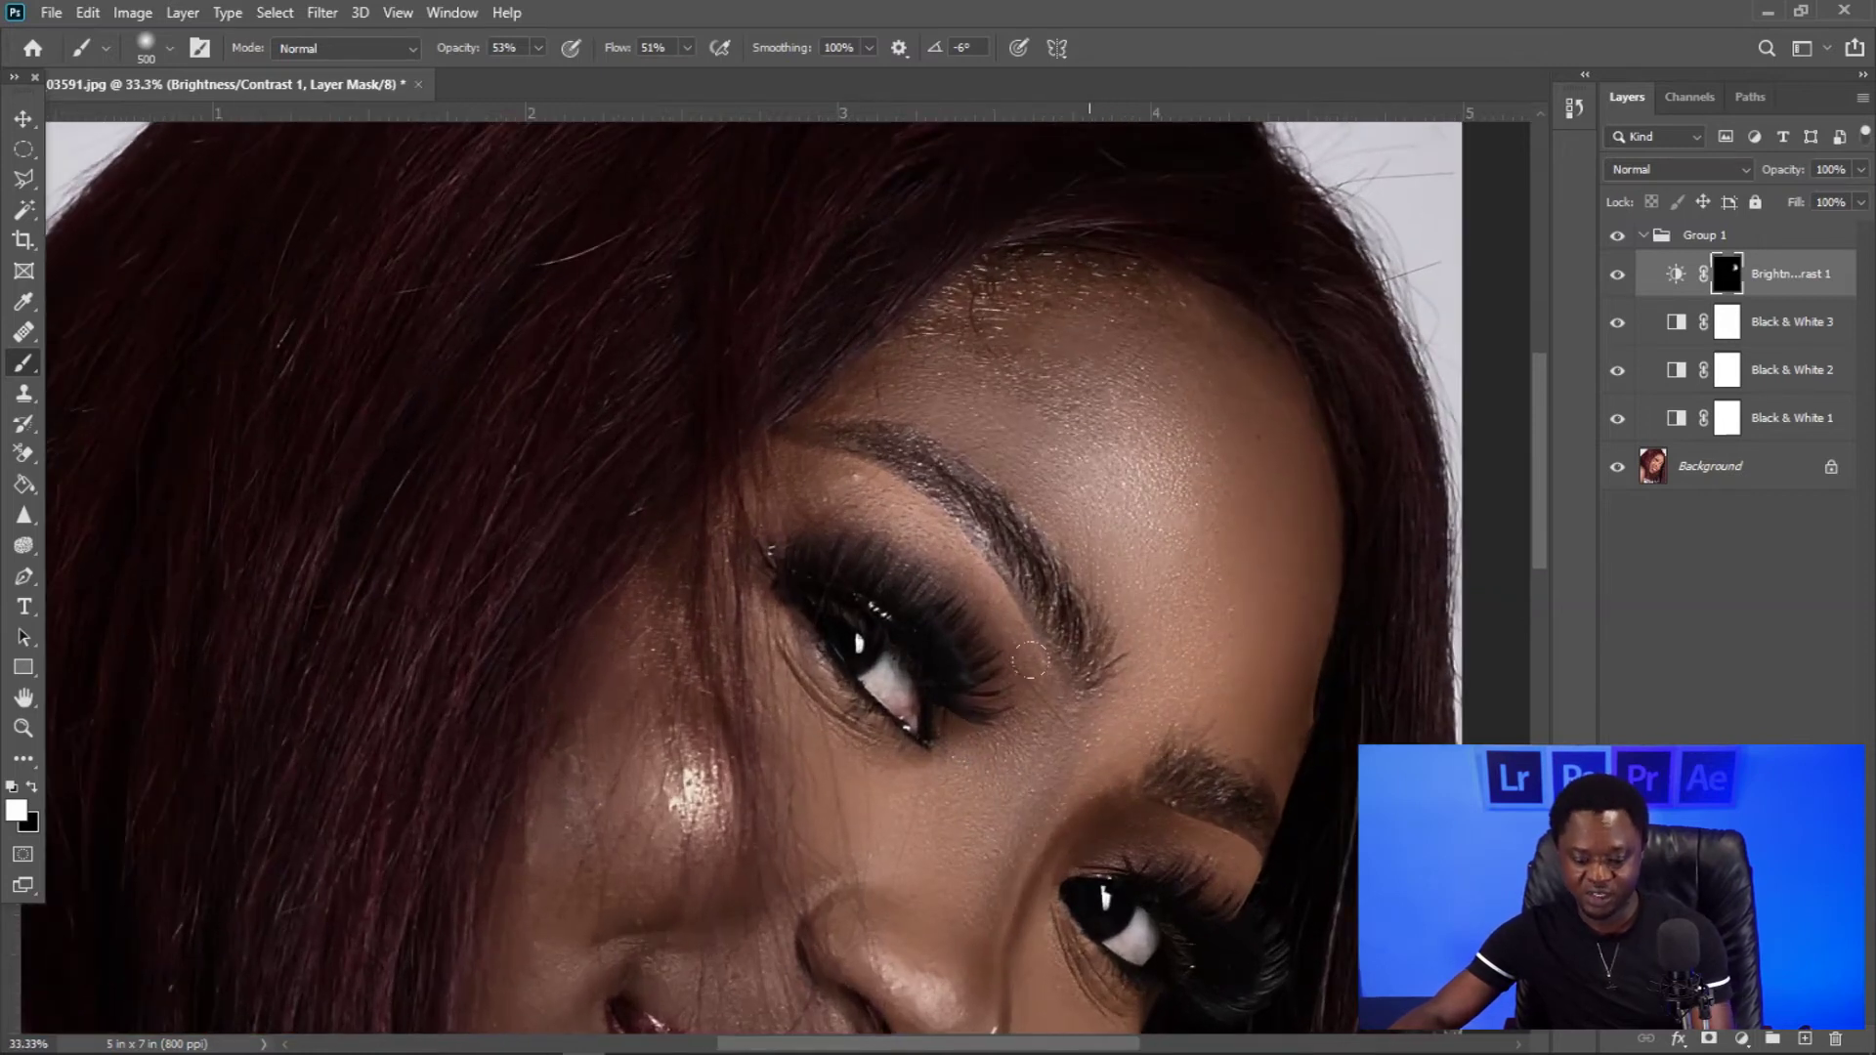
key(bracketleft)
key(bracketleft)
key(bracketleft)
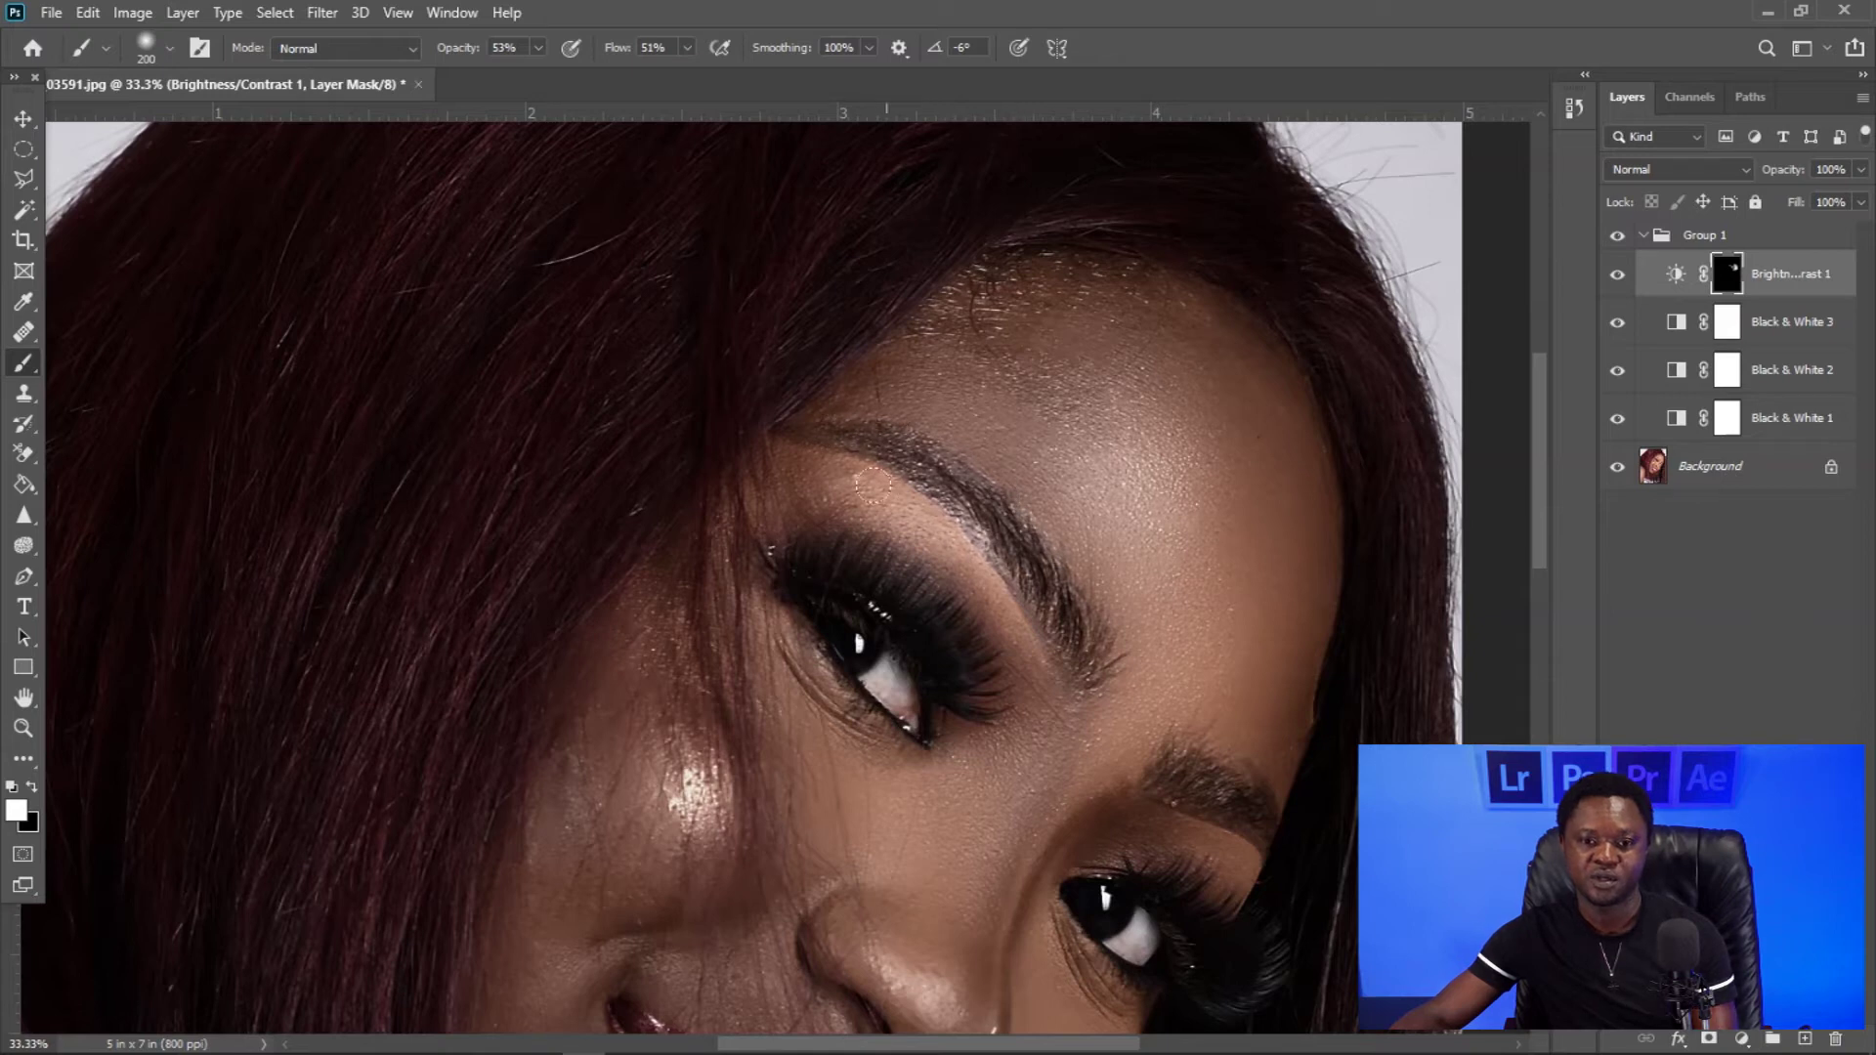
key(ctrl+minus)
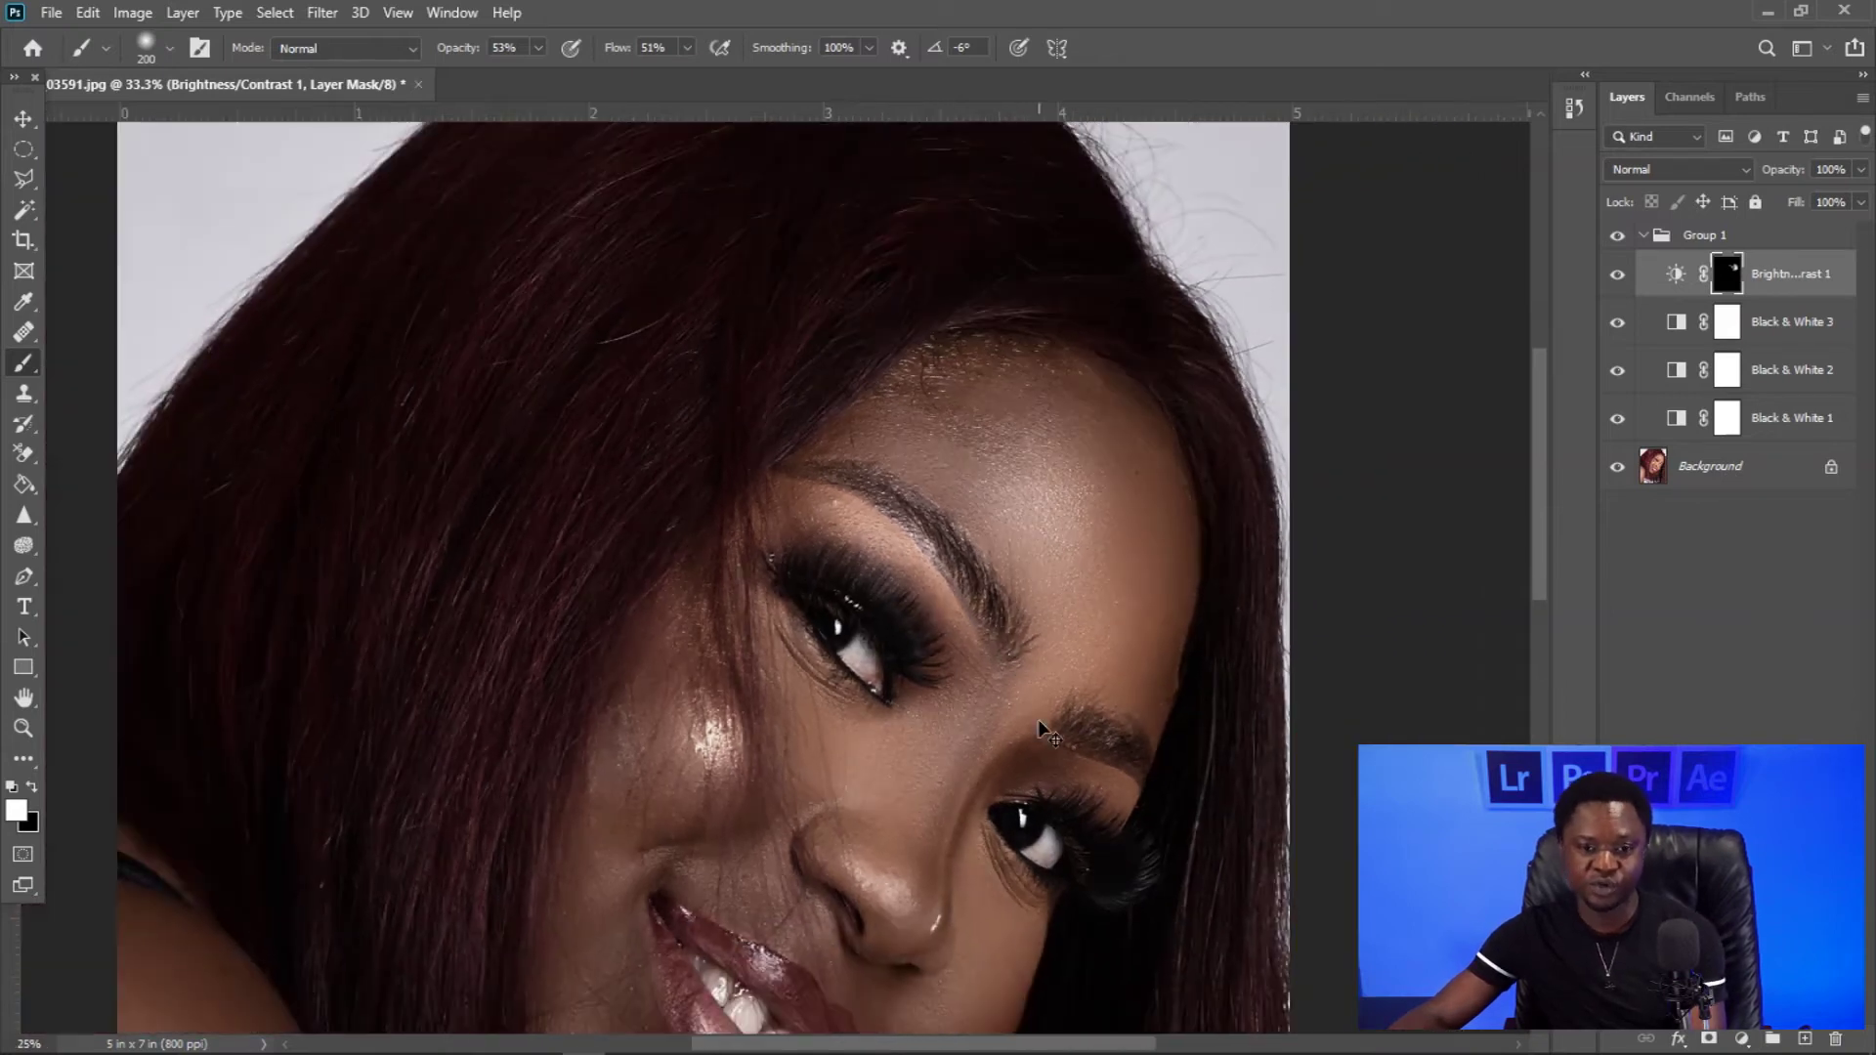
key(ctrl+minus)
key(ctrl+plus)
key(ctrl+plus)
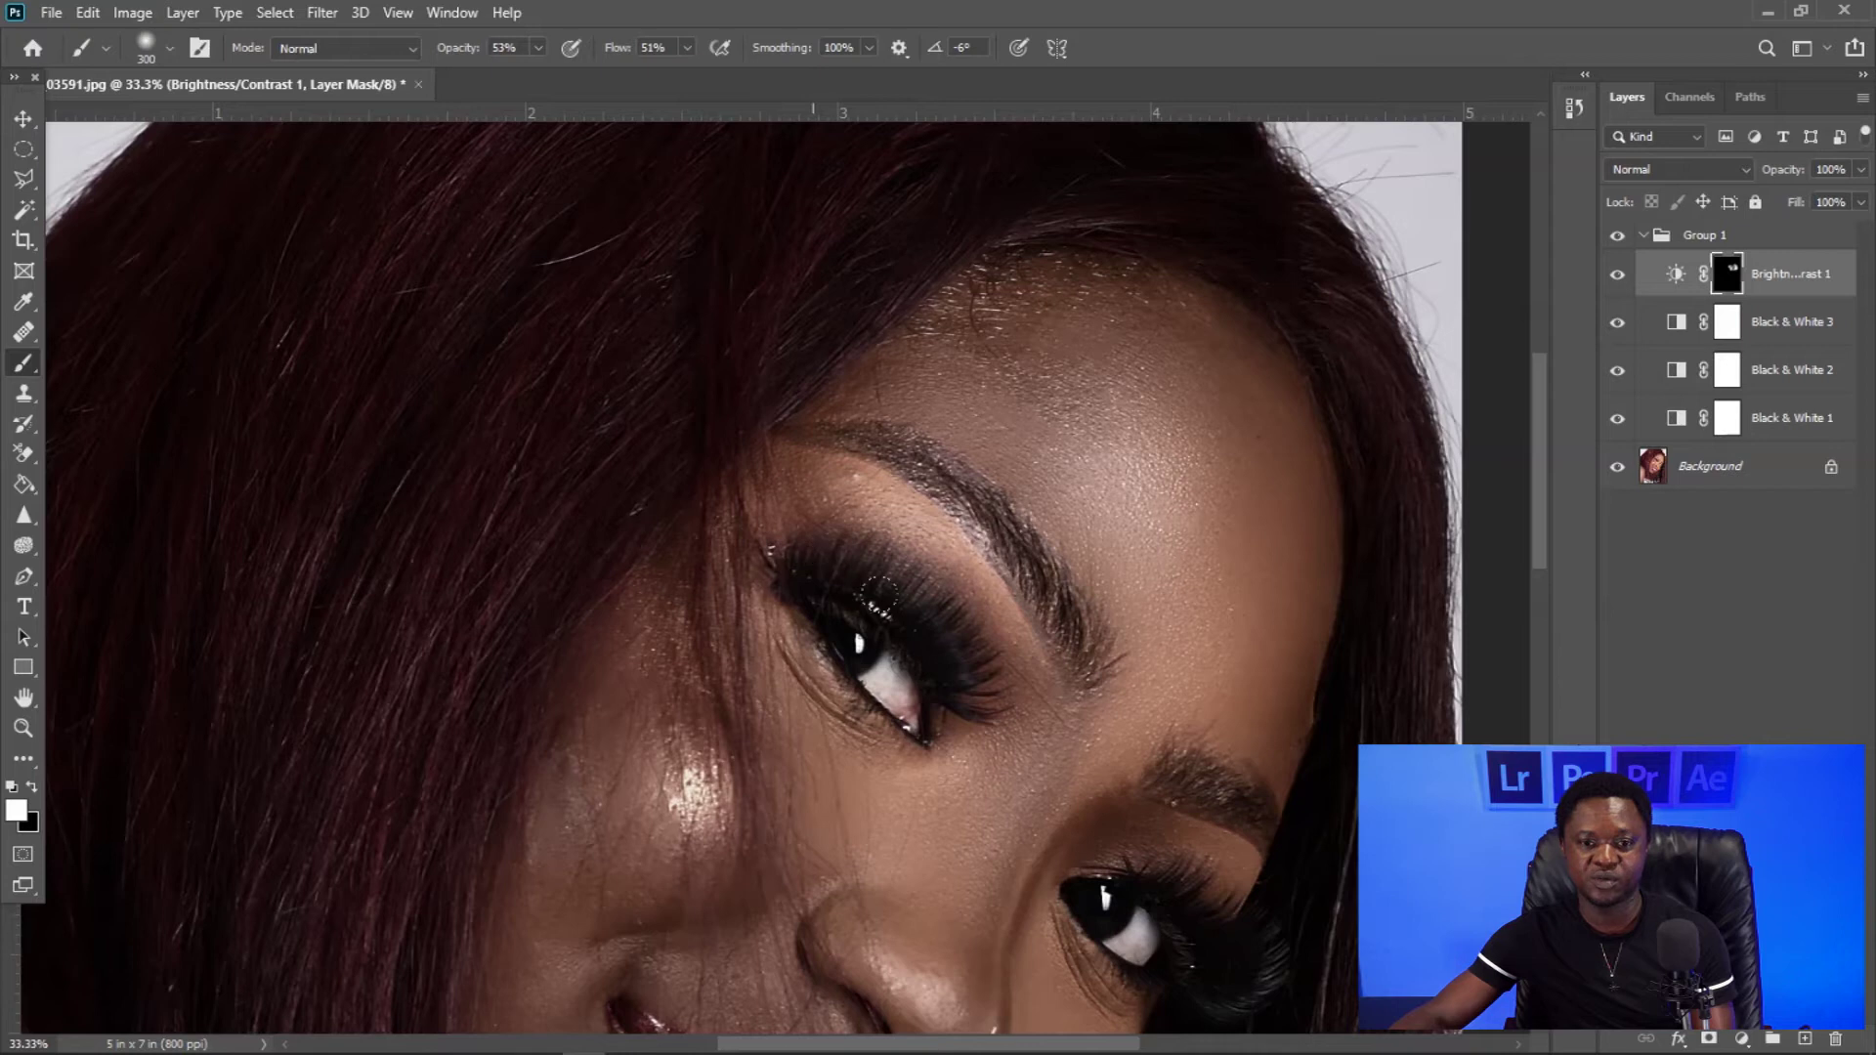
Paint the mask white over the cheeks and nose with a 300 px brush, and around the mouth at 200 px.
scroll(931, 645, down, 3)
scroll(931, 645, right, 3)
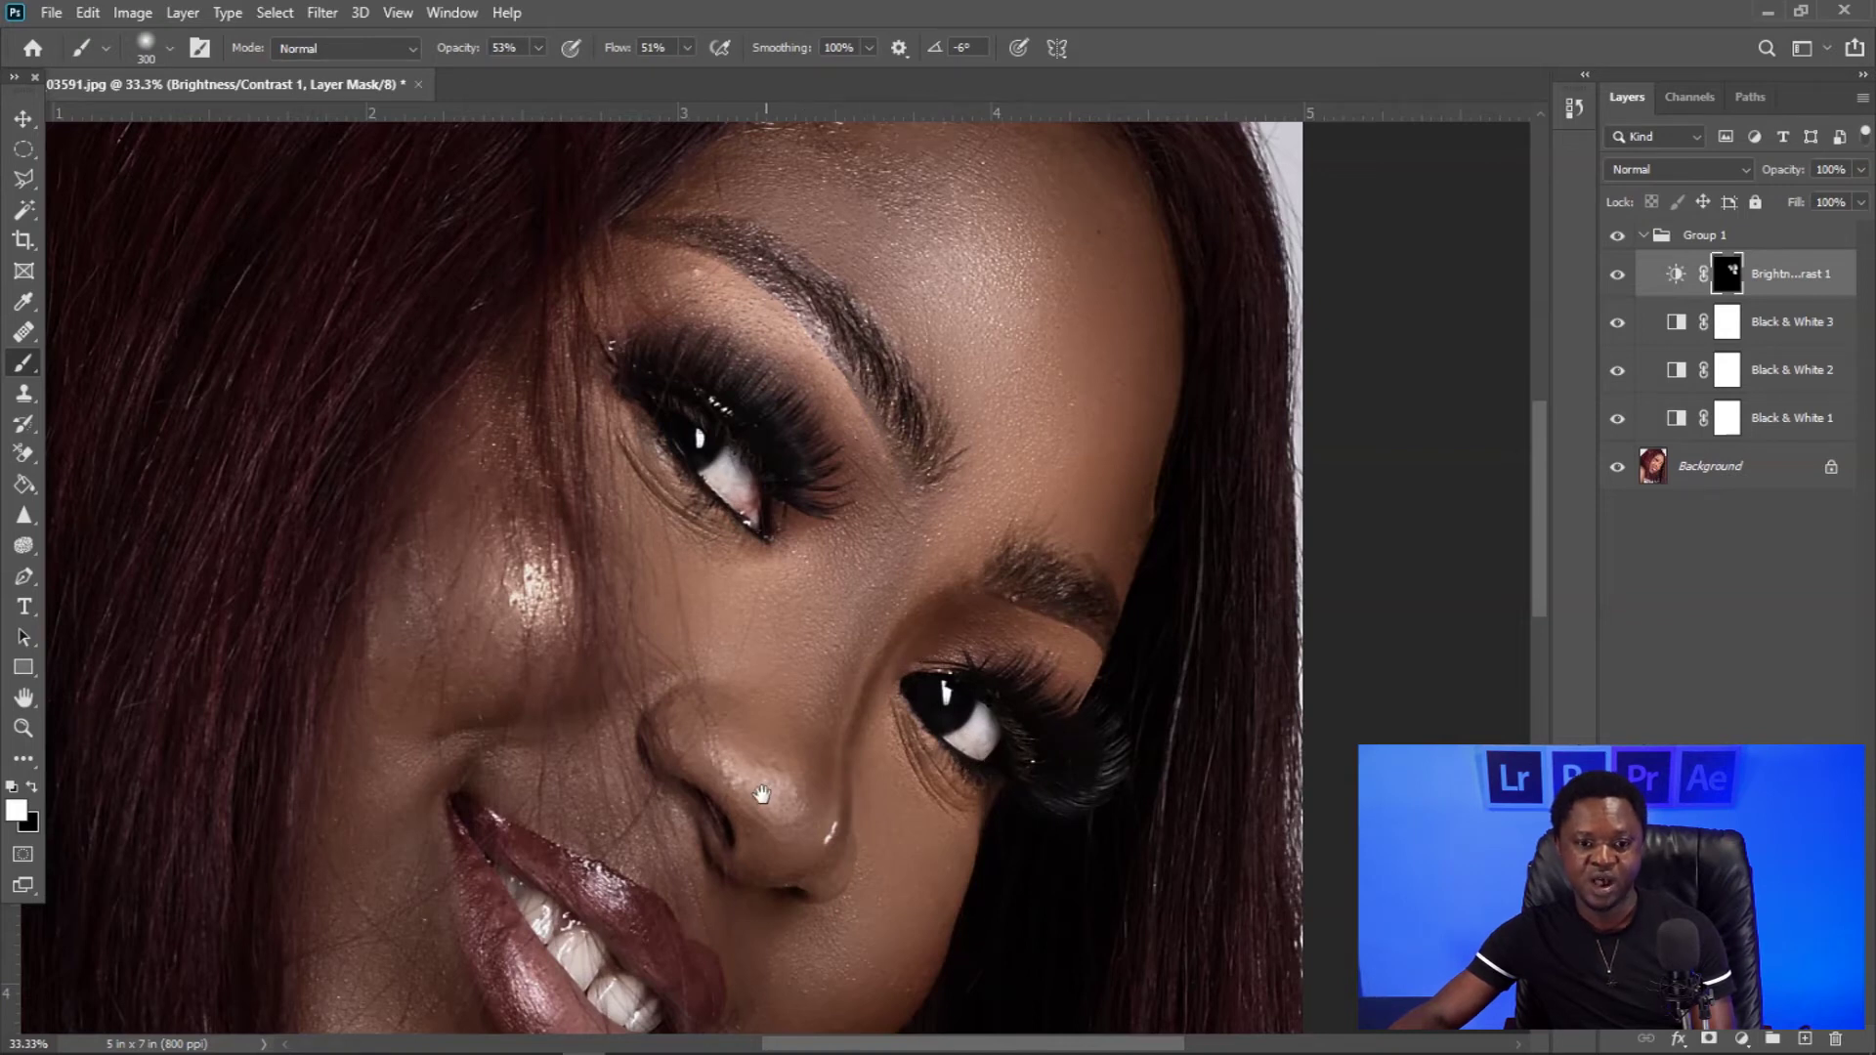
drag(768, 792, 640, 646)
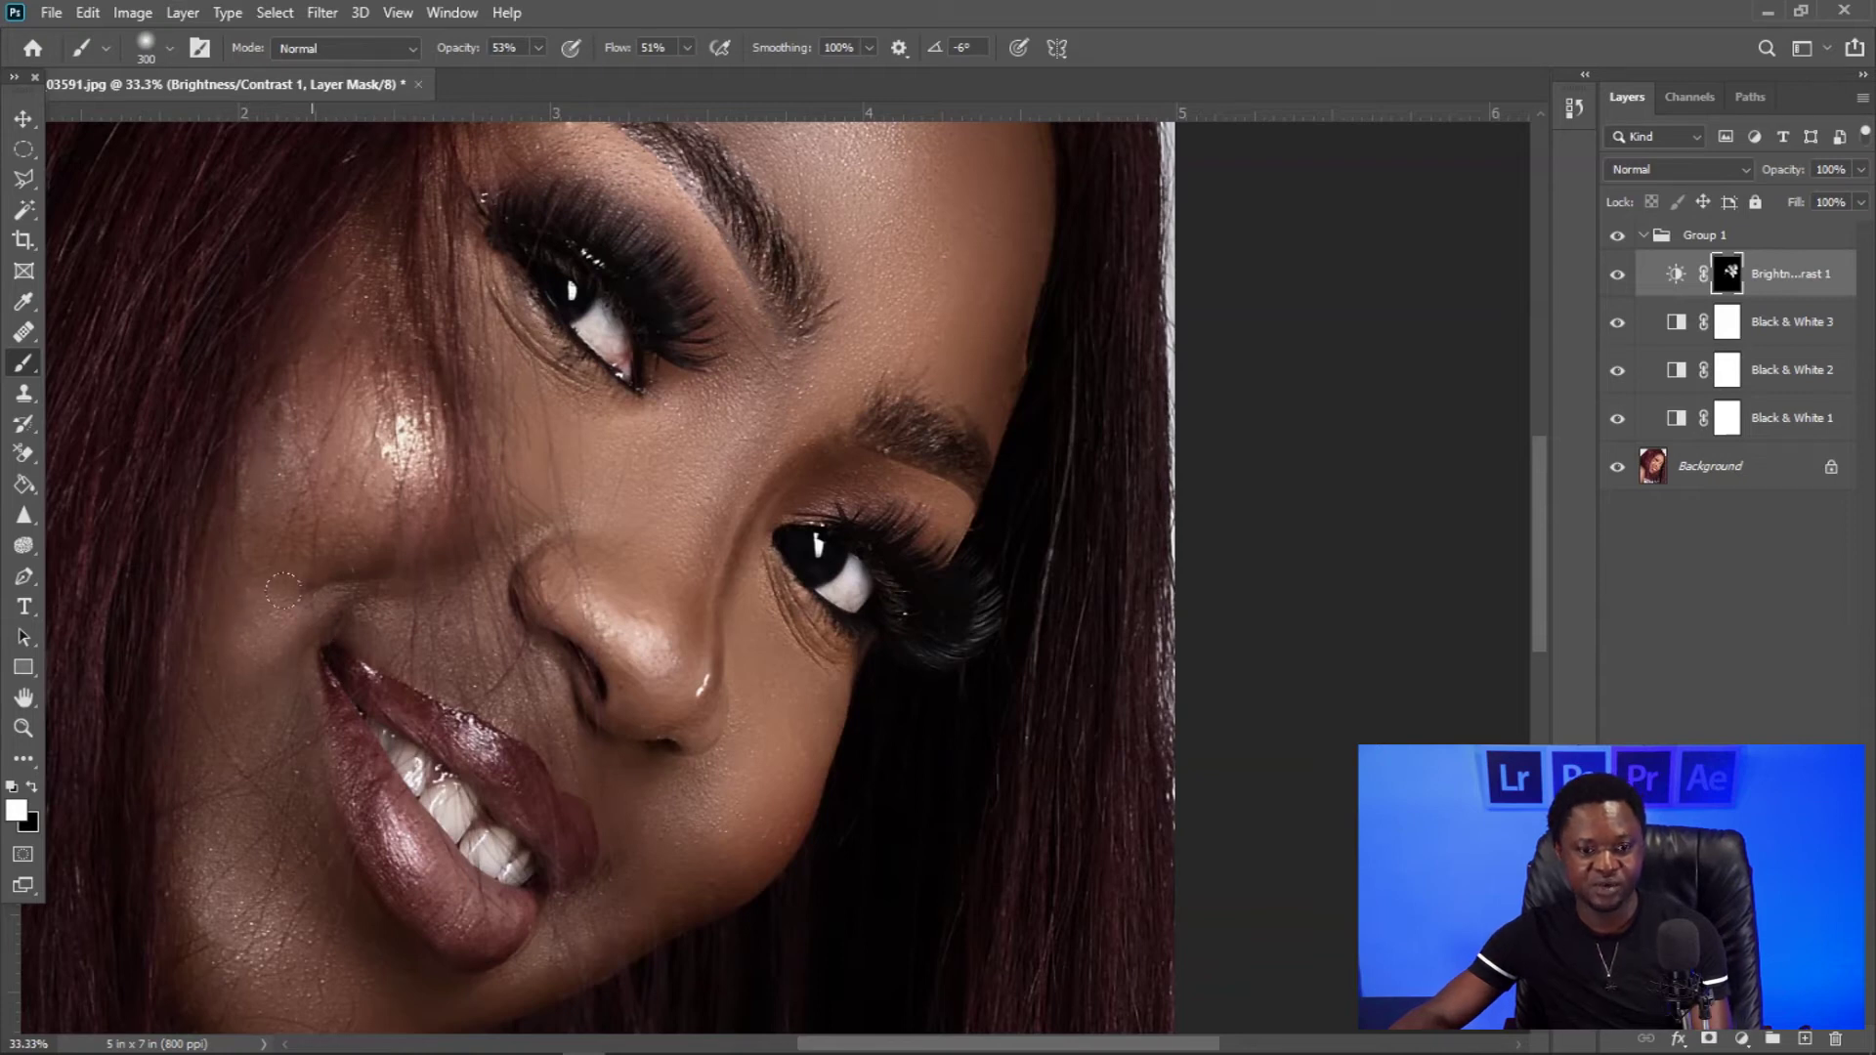
key(bracketleft)
key(bracketleft)
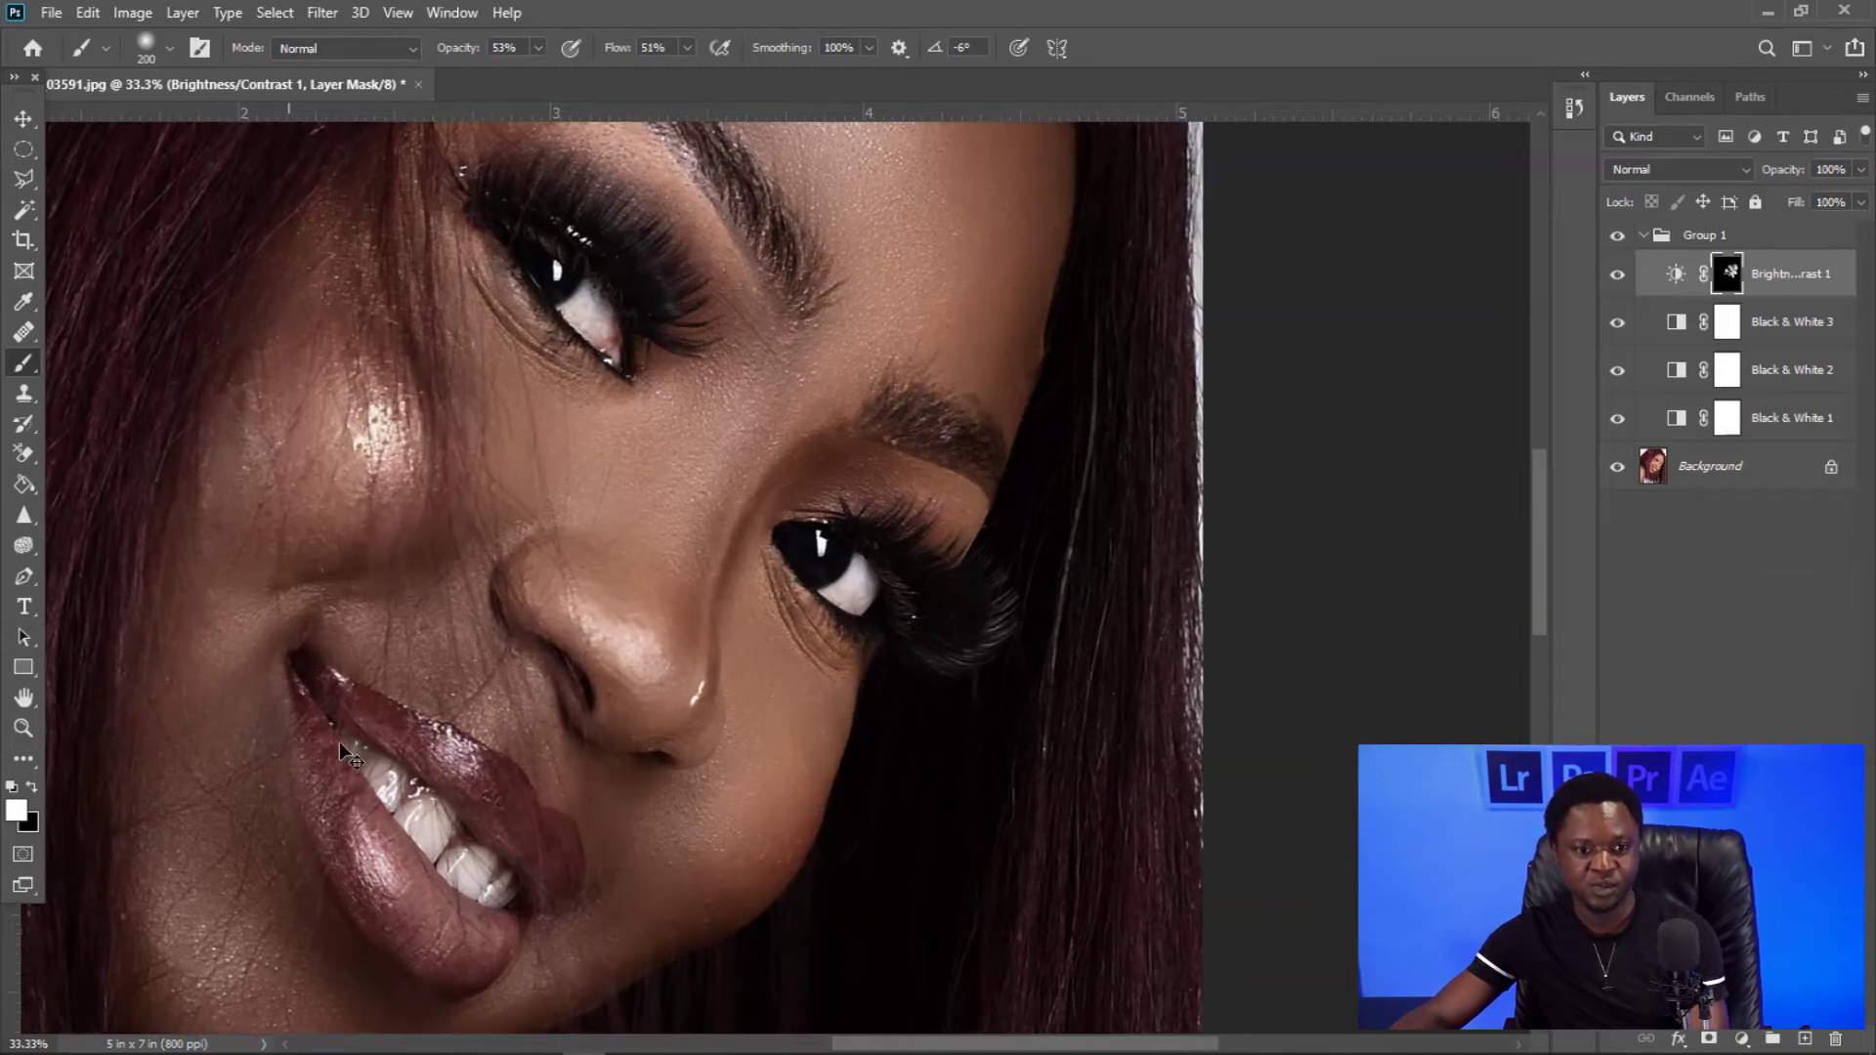
Enlarge the brush to 400 px and paint the mask white over the chin and jaw area.
key(ctrl+minus)
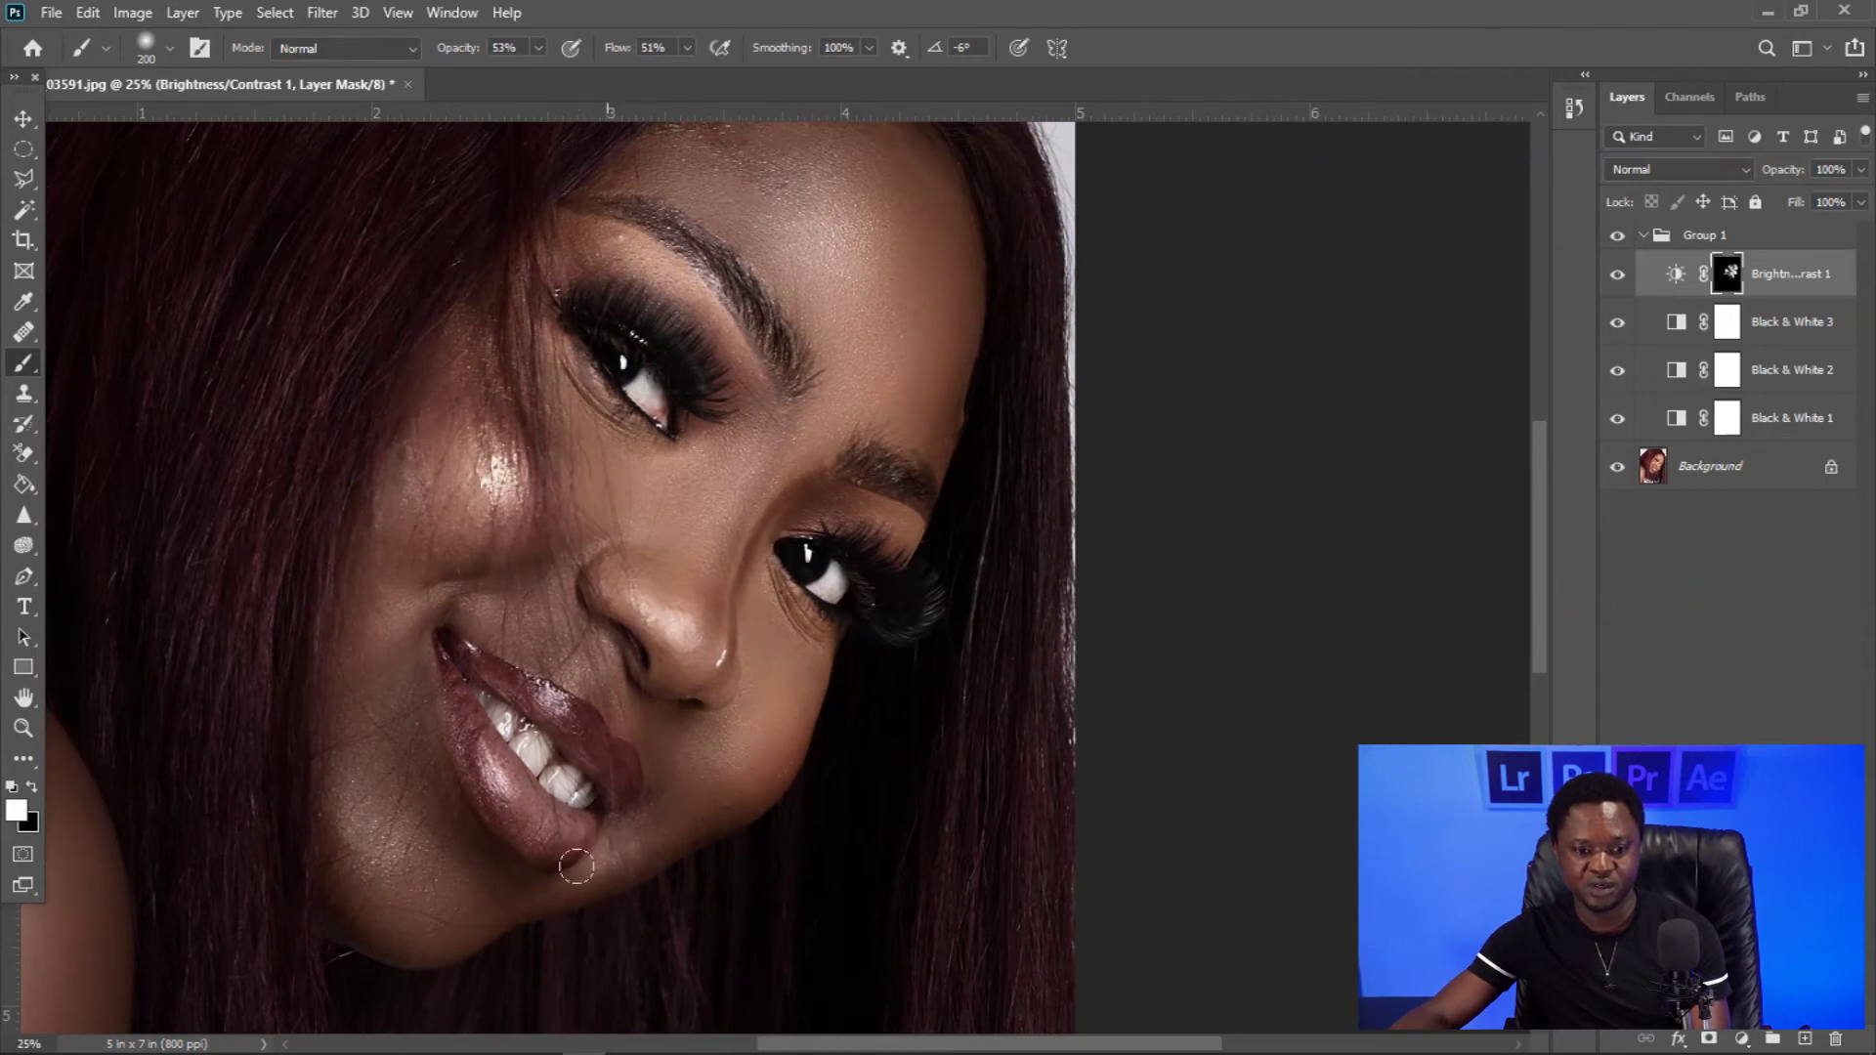
key(bracketright)
key(bracketright)
key(bracketright)
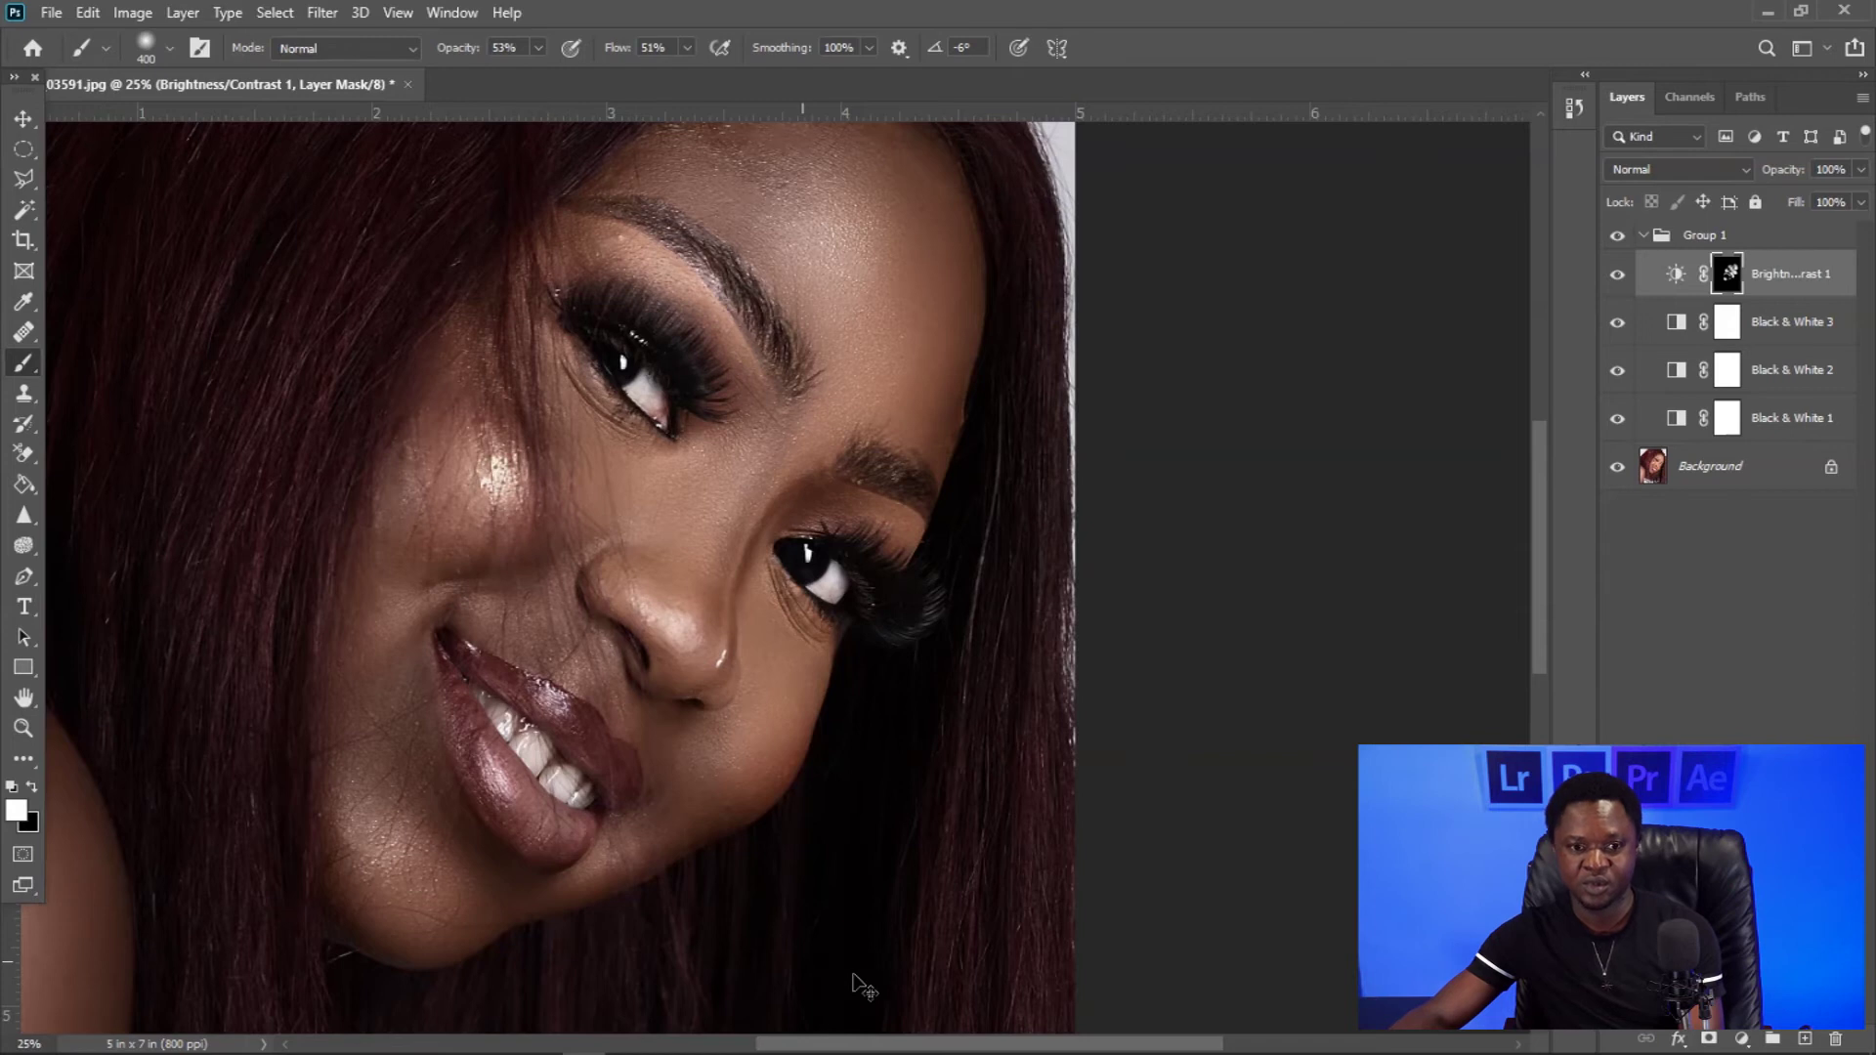
key(ctrl+minus)
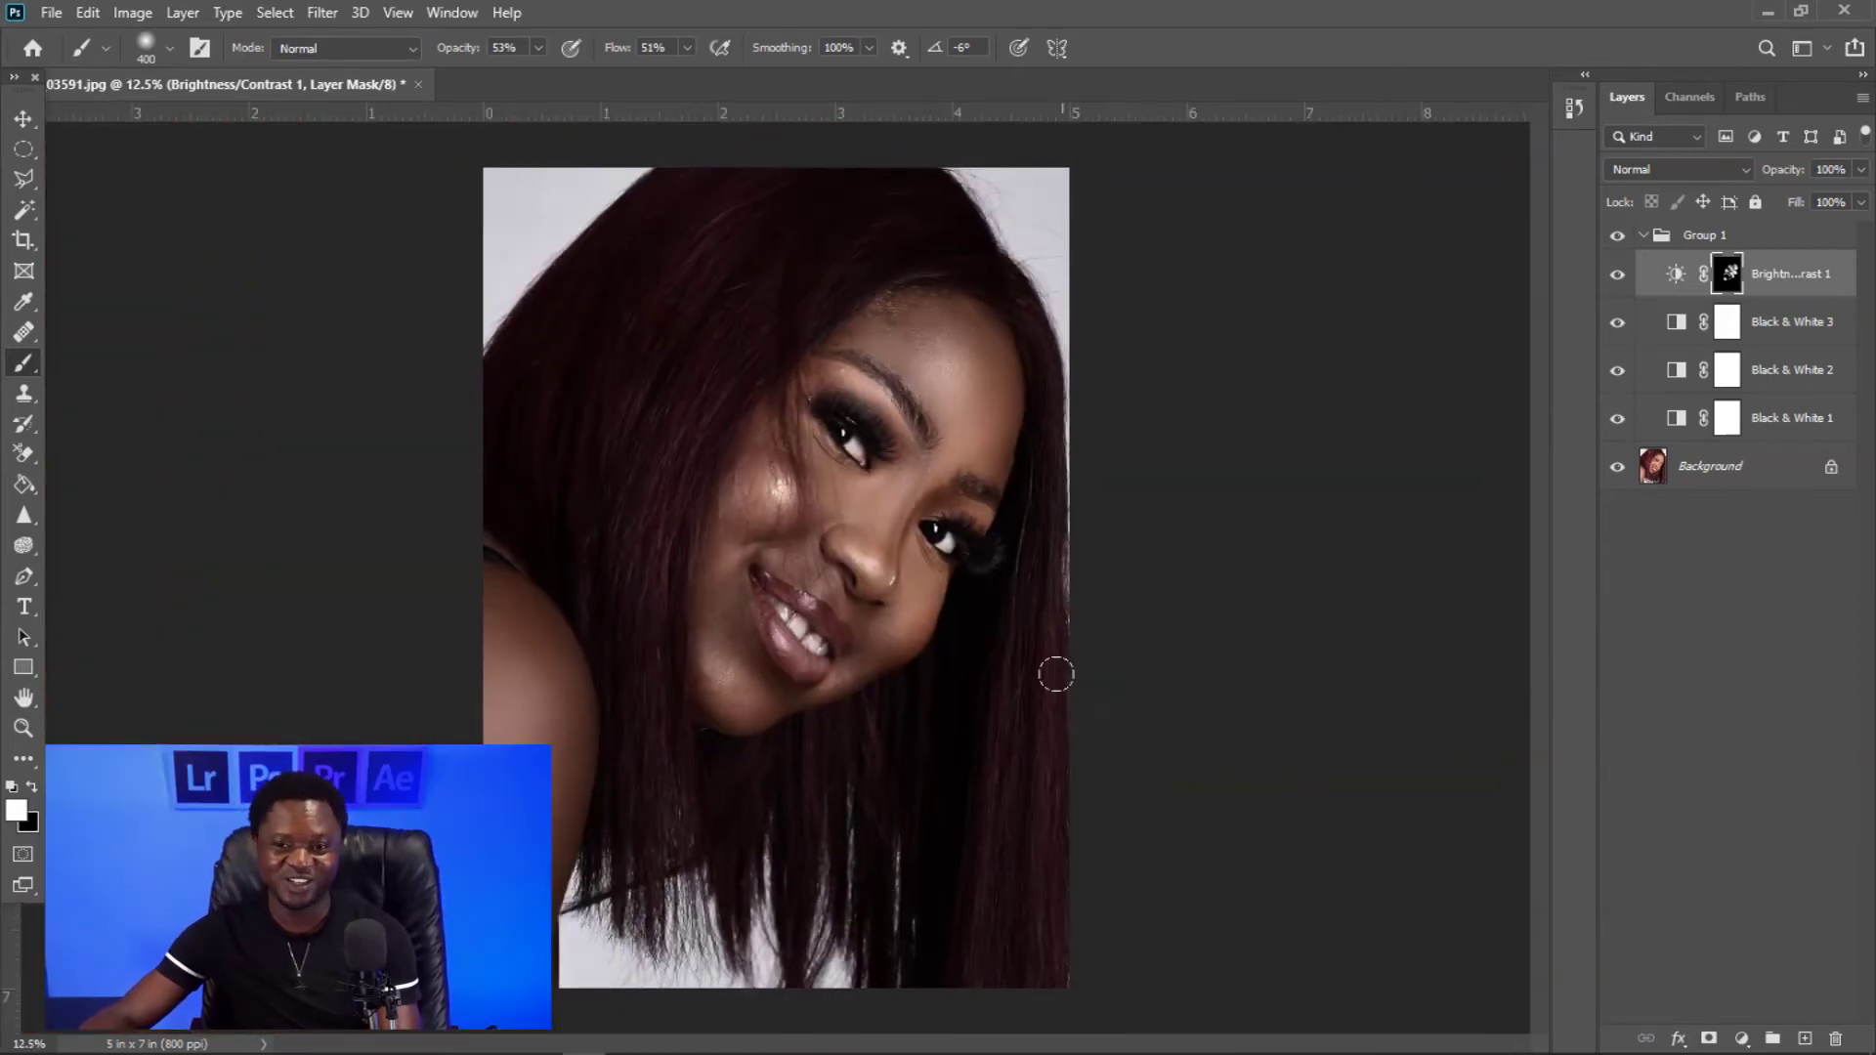
Enlarge the brush to 800 px, adjust its opacity and flow, and paint the mask white over the shoulder.
key(])
key(])
key(])
key(])
mouse_move(460, 690)
mouse_down()
mouse_move(460, 830)
mouse_move(456, 693)
mouse_up()
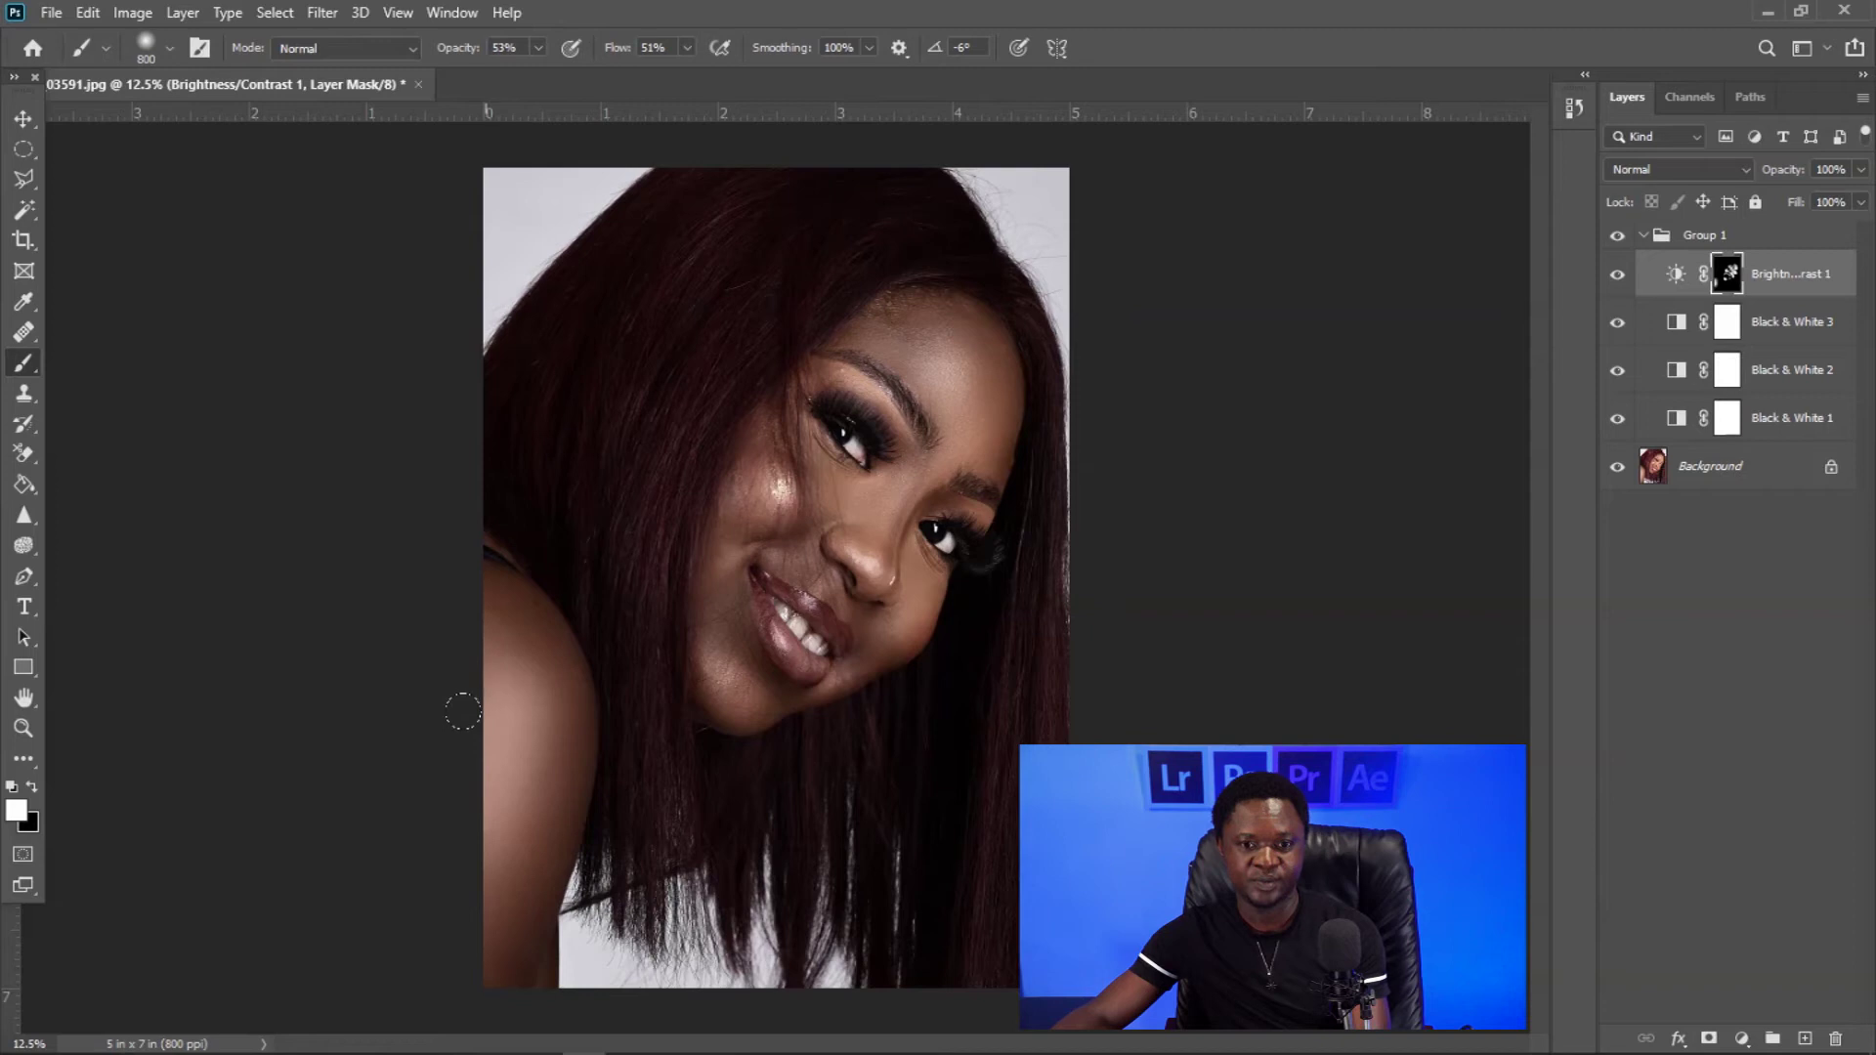
click(537, 47)
drag(539, 78, 764, 102)
click(687, 48)
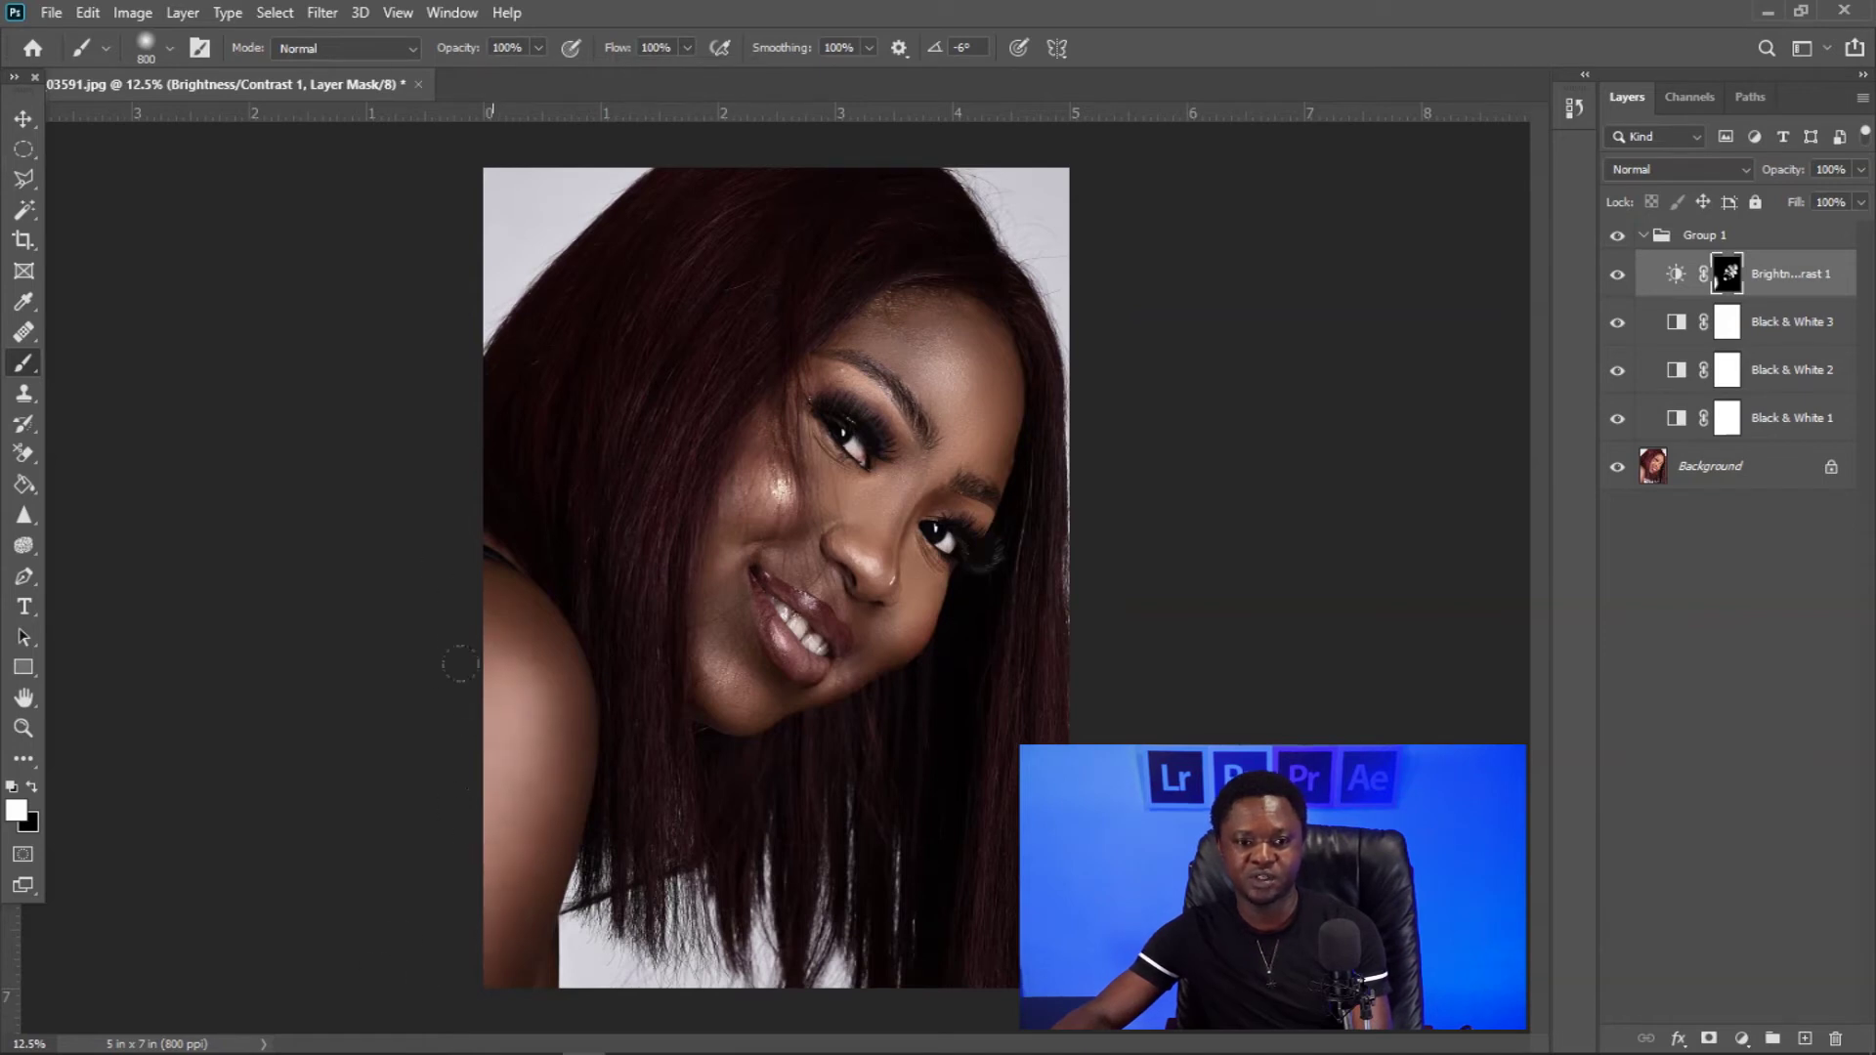
Reduce the brush to 300 px and paint the mask white over the lips and teeth.
key(bracketleft)
key(bracketleft)
key(bracketleft)
key(bracketleft)
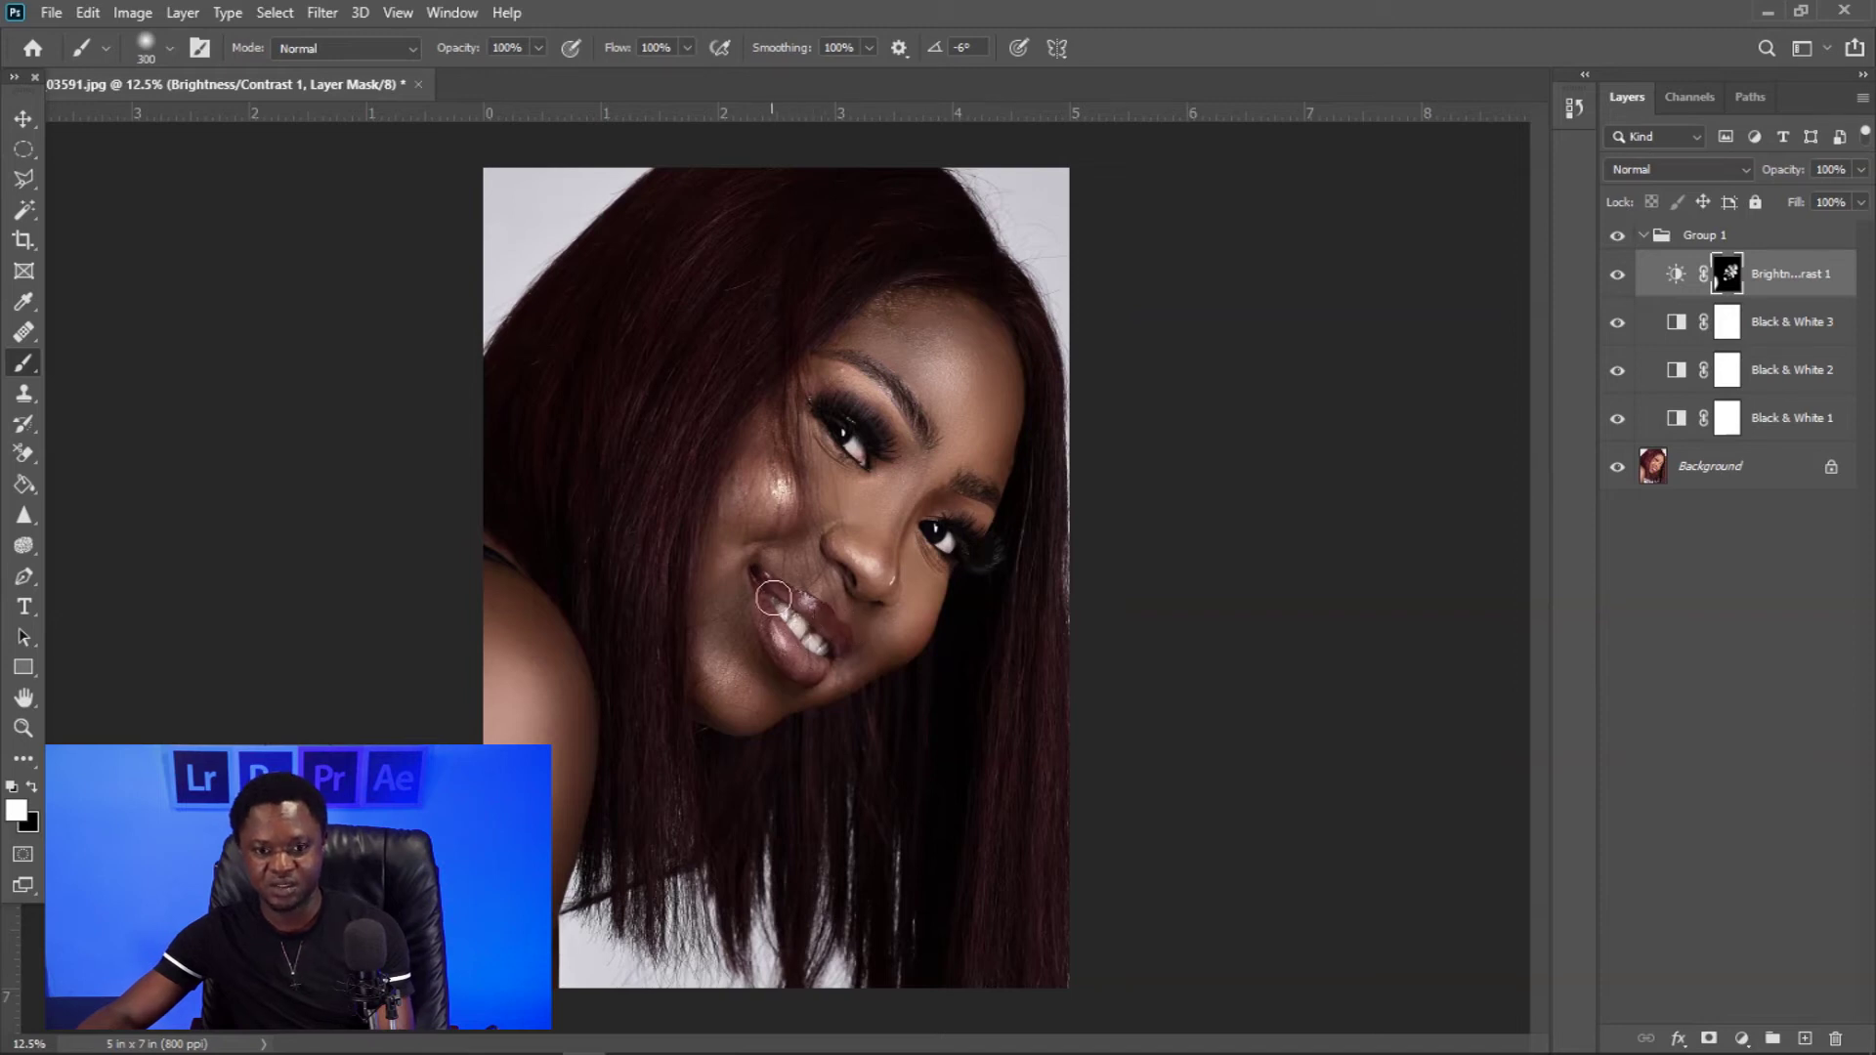
key(bracketleft)
mouse_move(781, 605)
mouse_down()
mouse_move(768, 630)
mouse_move(802, 669)
mouse_move(821, 674)
mouse_move(828, 622)
mouse_move(828, 656)
mouse_move(788, 599)
mouse_move(819, 668)
mouse_up()
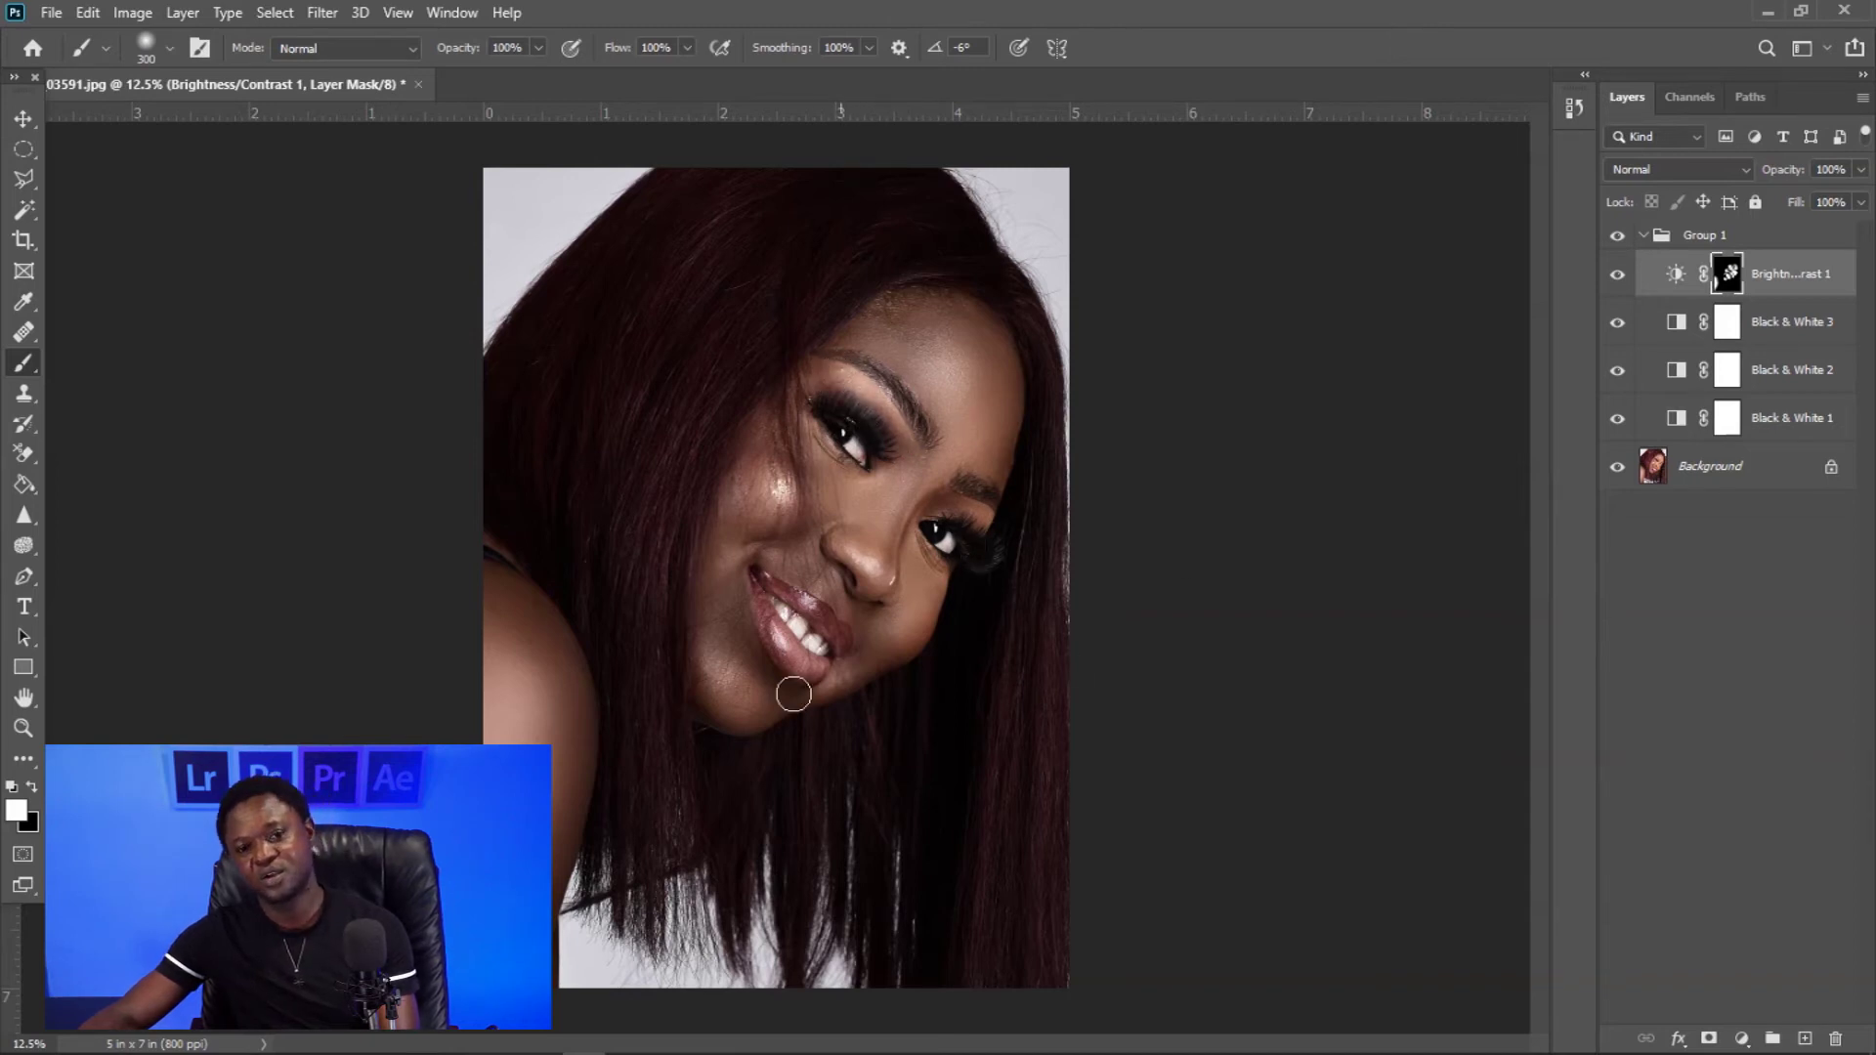
key(ctrl+minus)
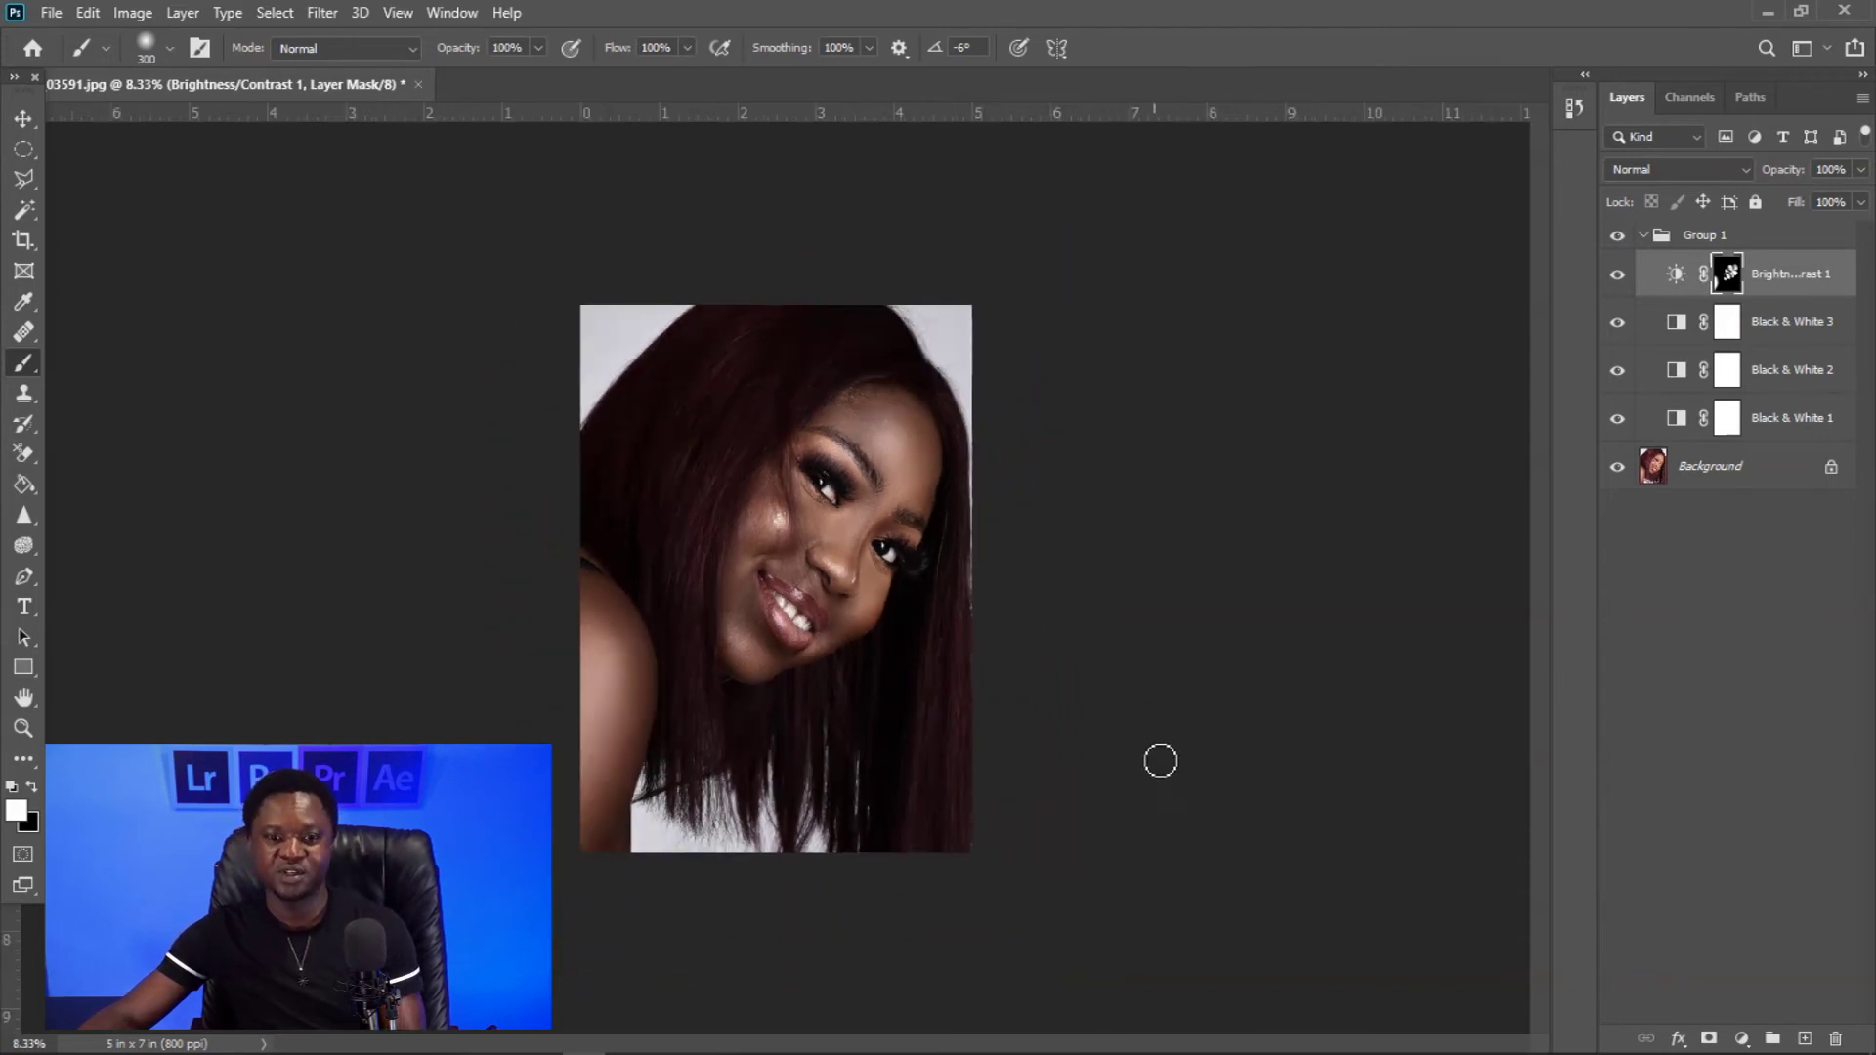
key(ctrl+plus)
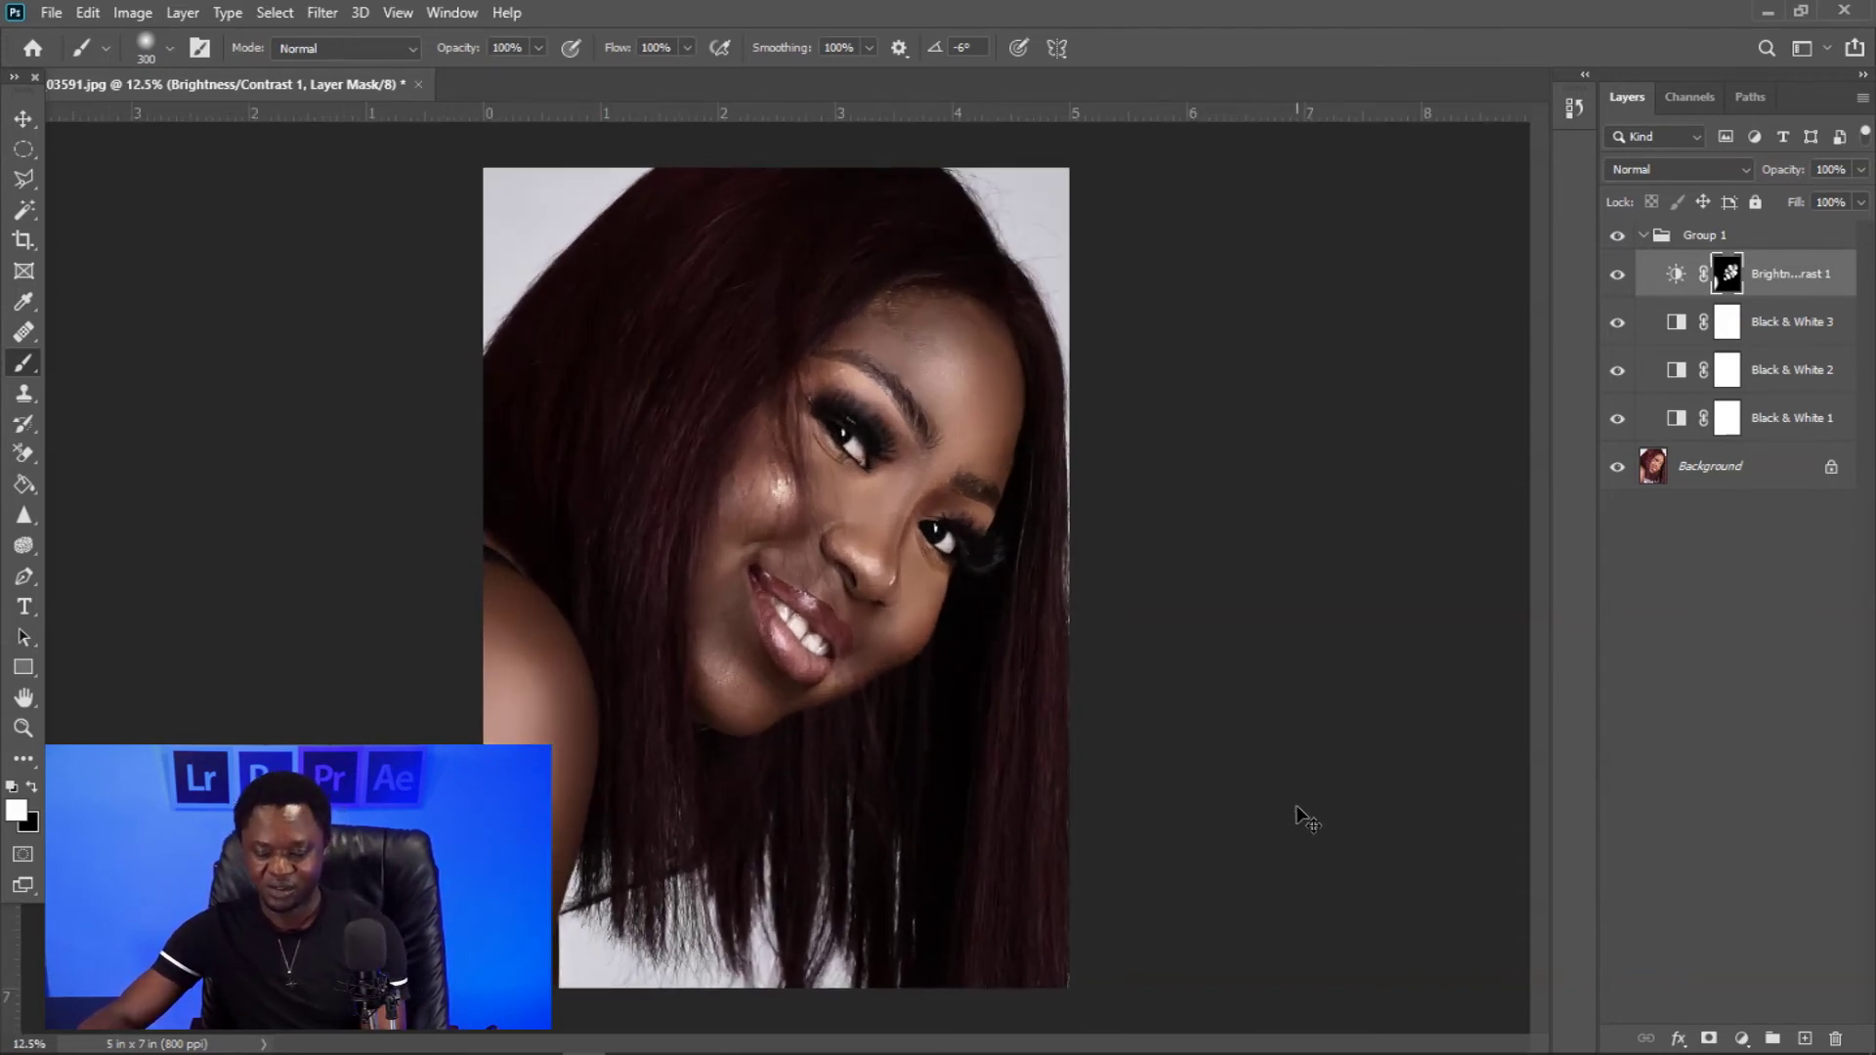
key(ctrl+minus)
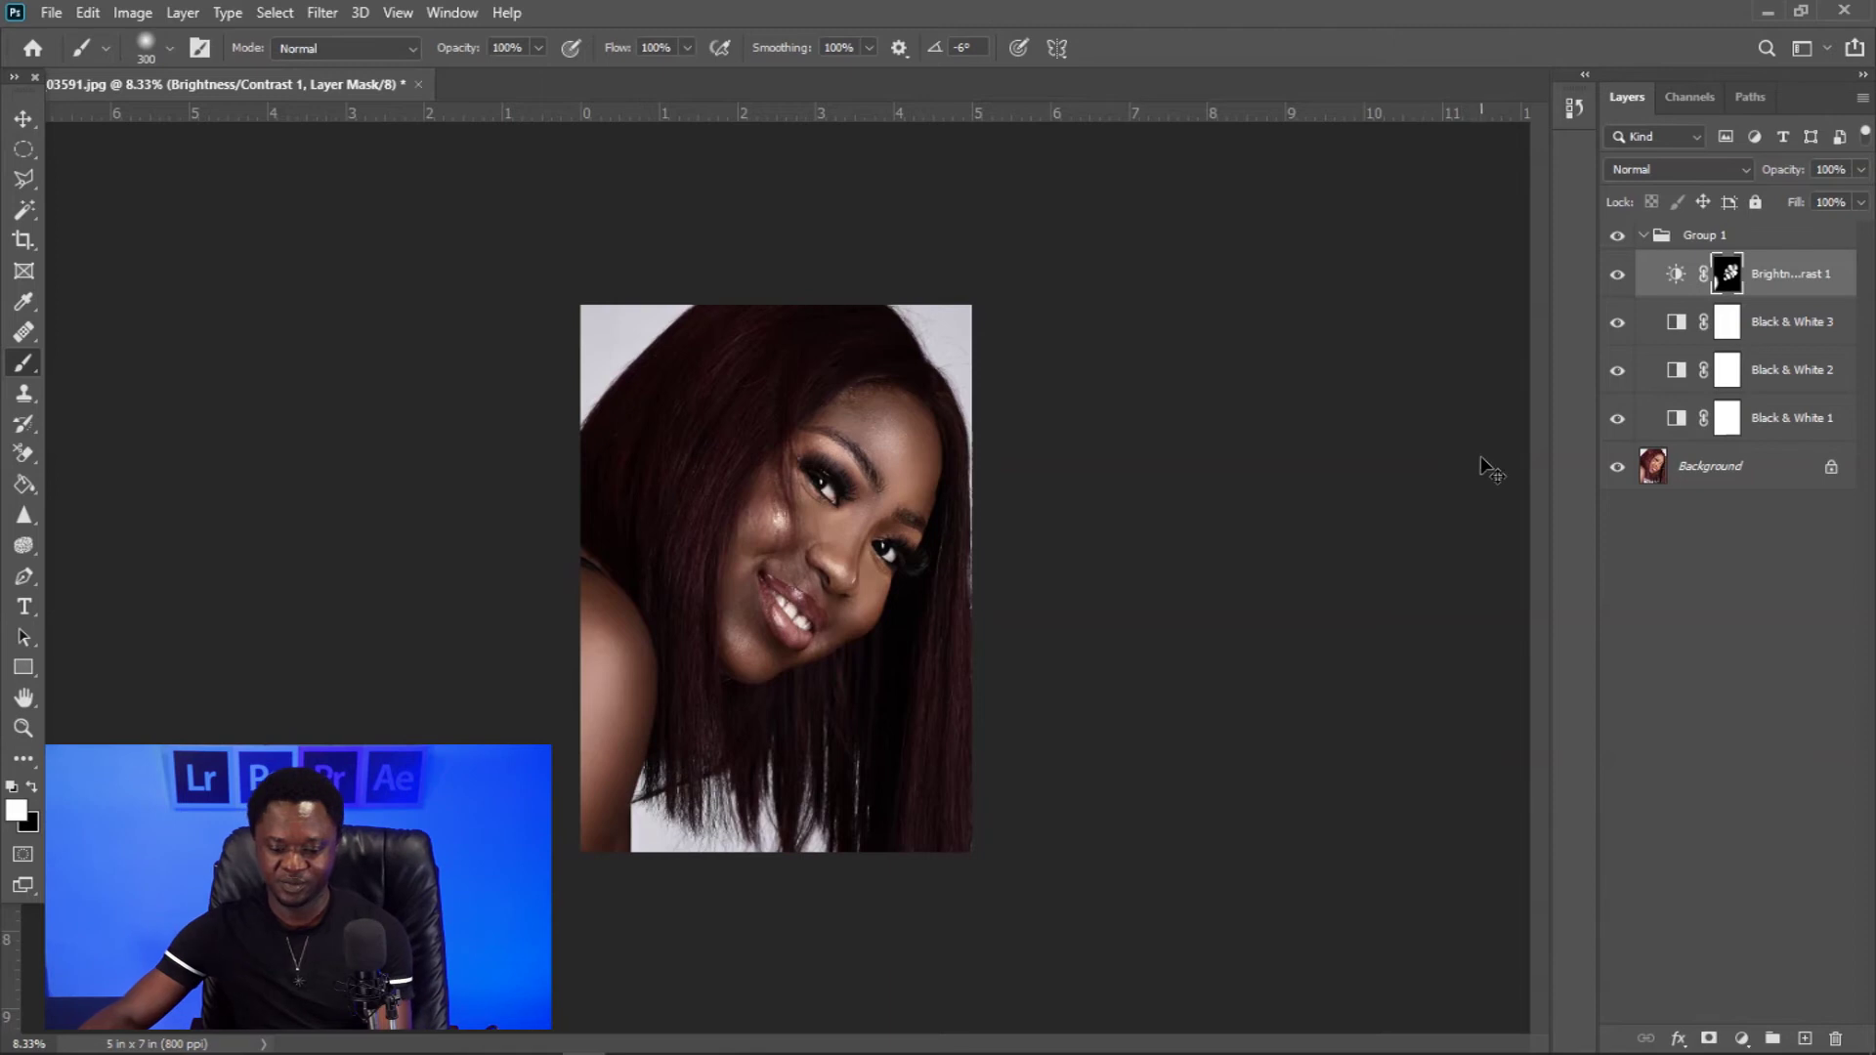
key(ctrl+plus)
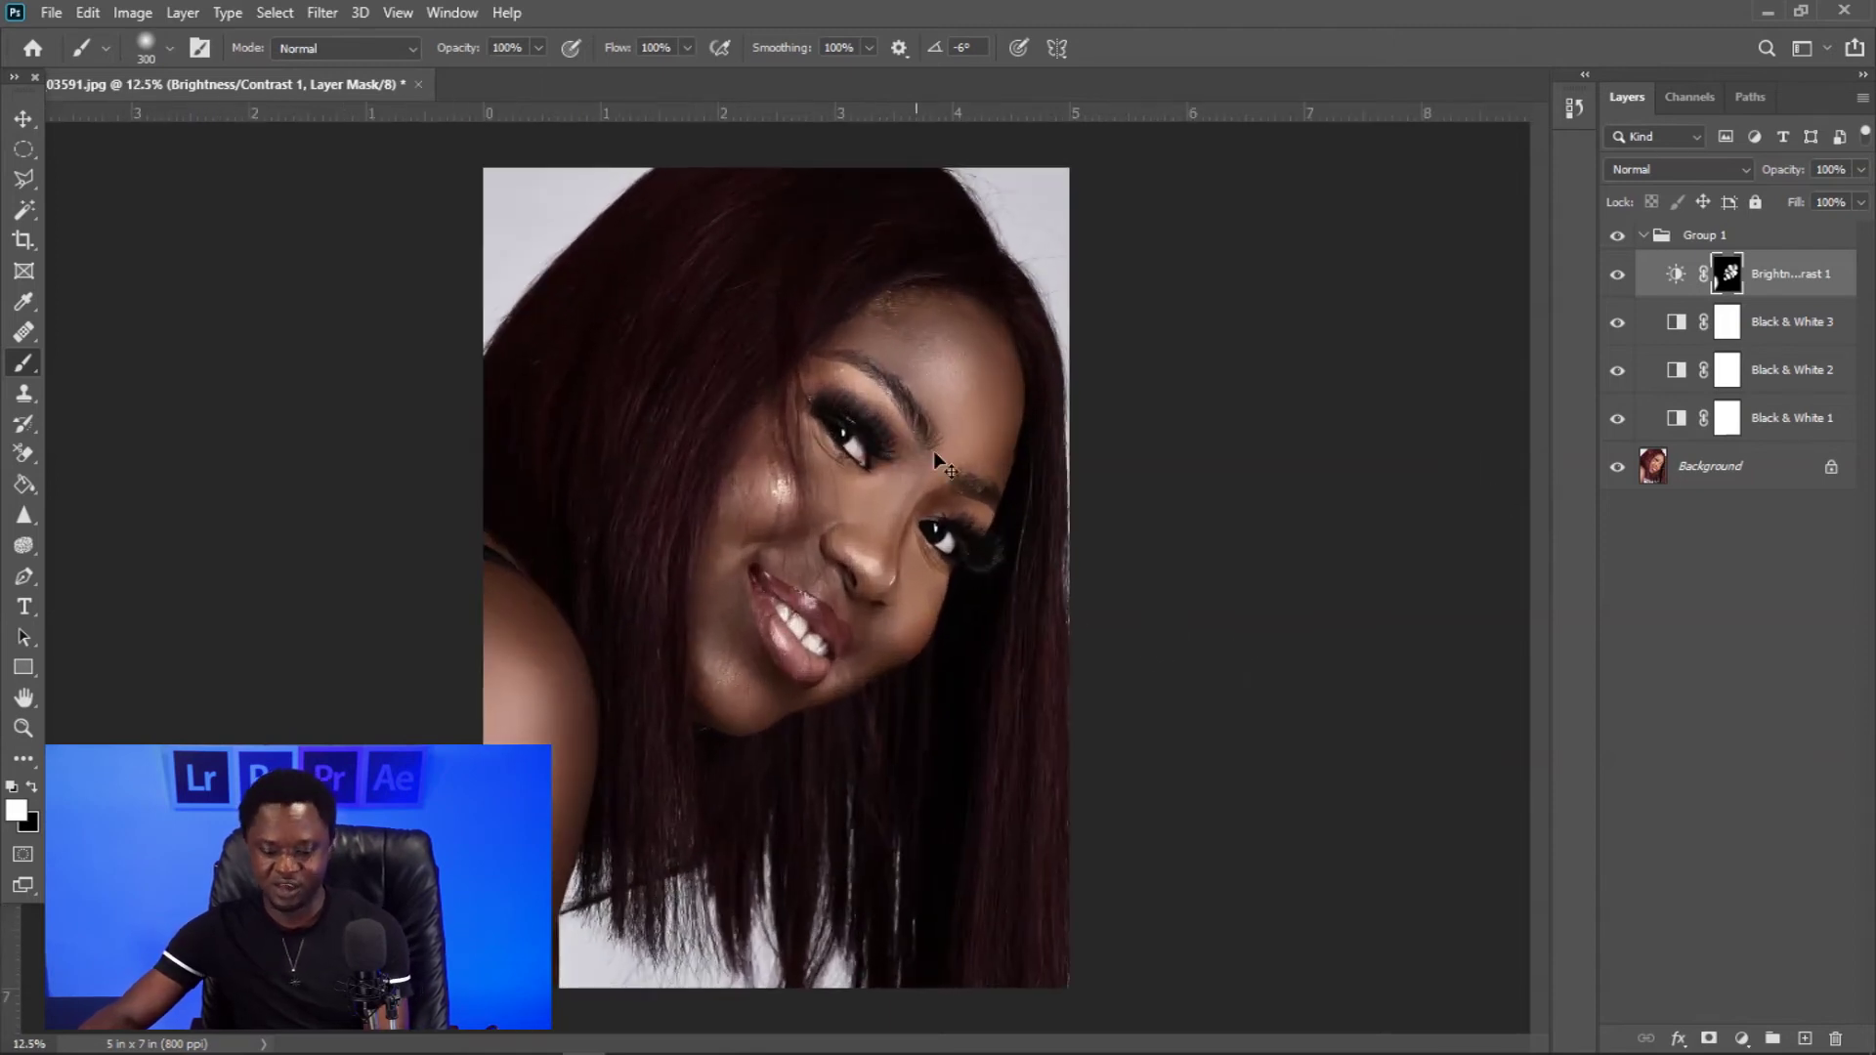
key(ctrl+minus)
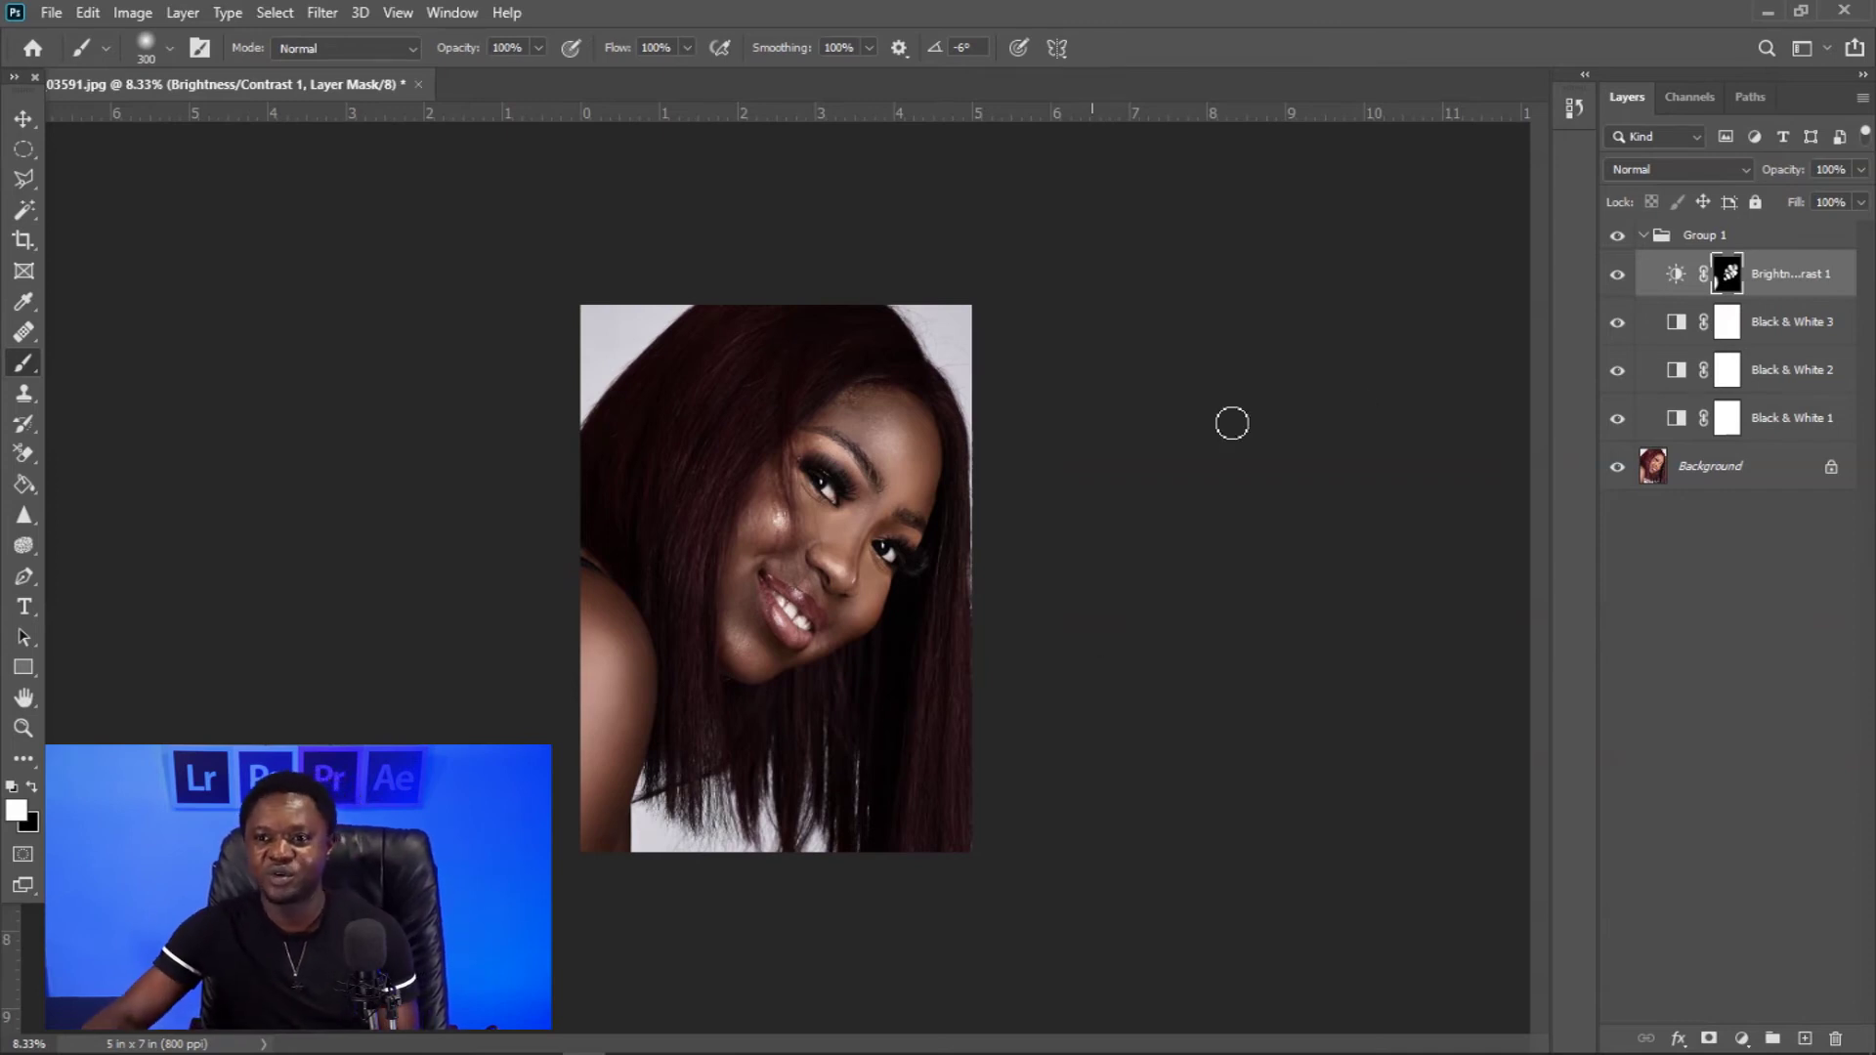
Lower the opacity of the whole adjustment group, Group 1, to 81%.
click(1698, 237)
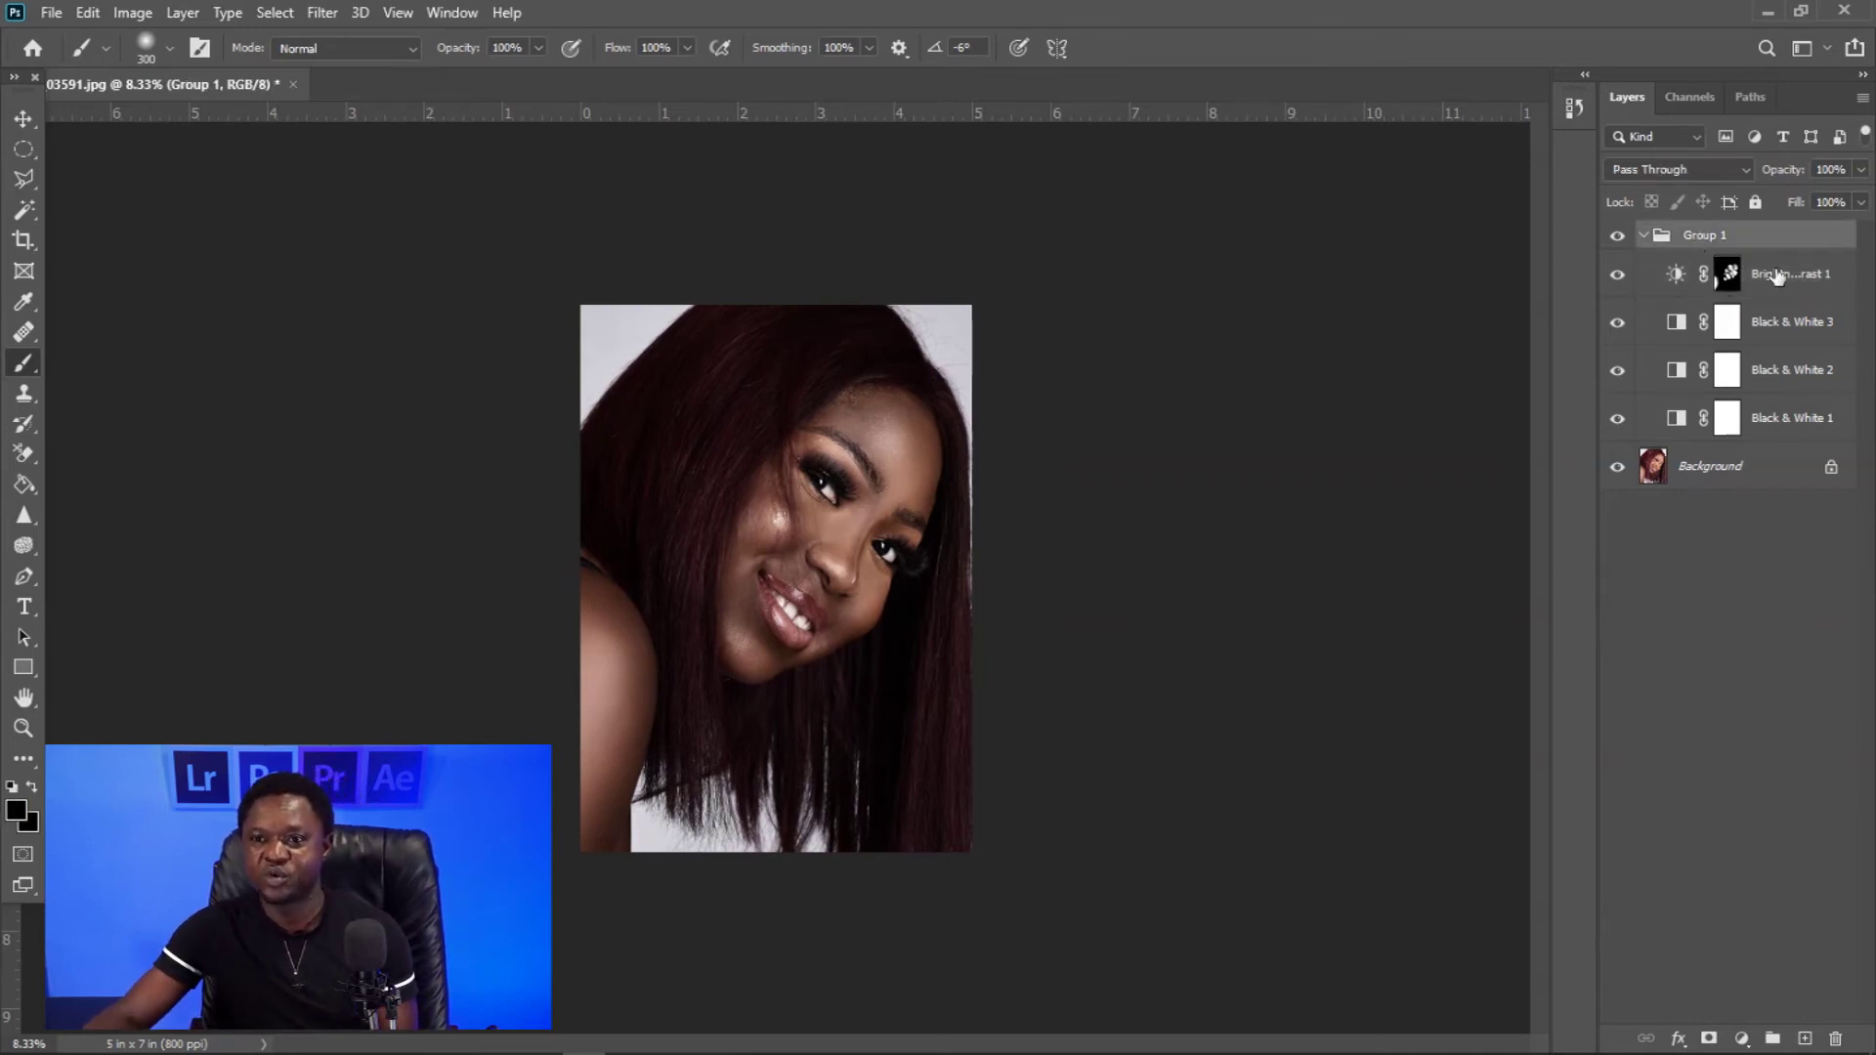
drag(1783, 180, 1766, 183)
drag(1766, 180, 1767, 183)
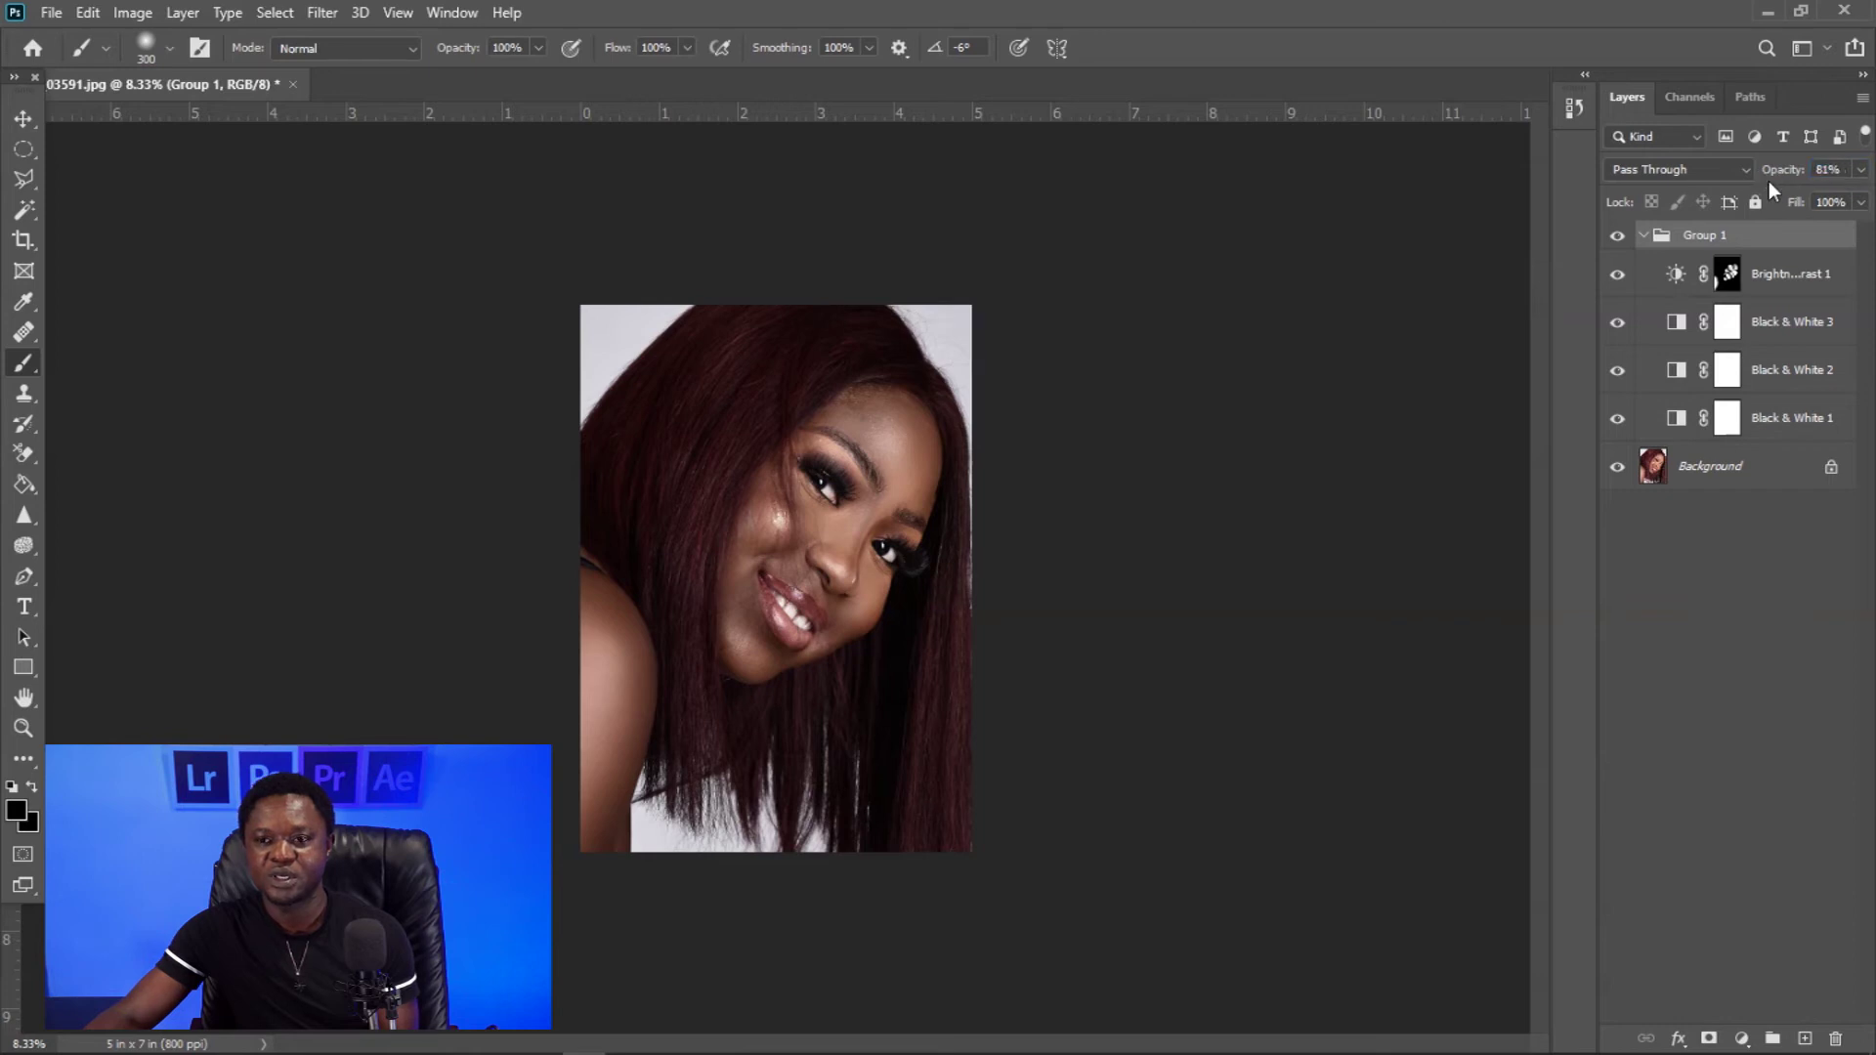
click(1780, 174)
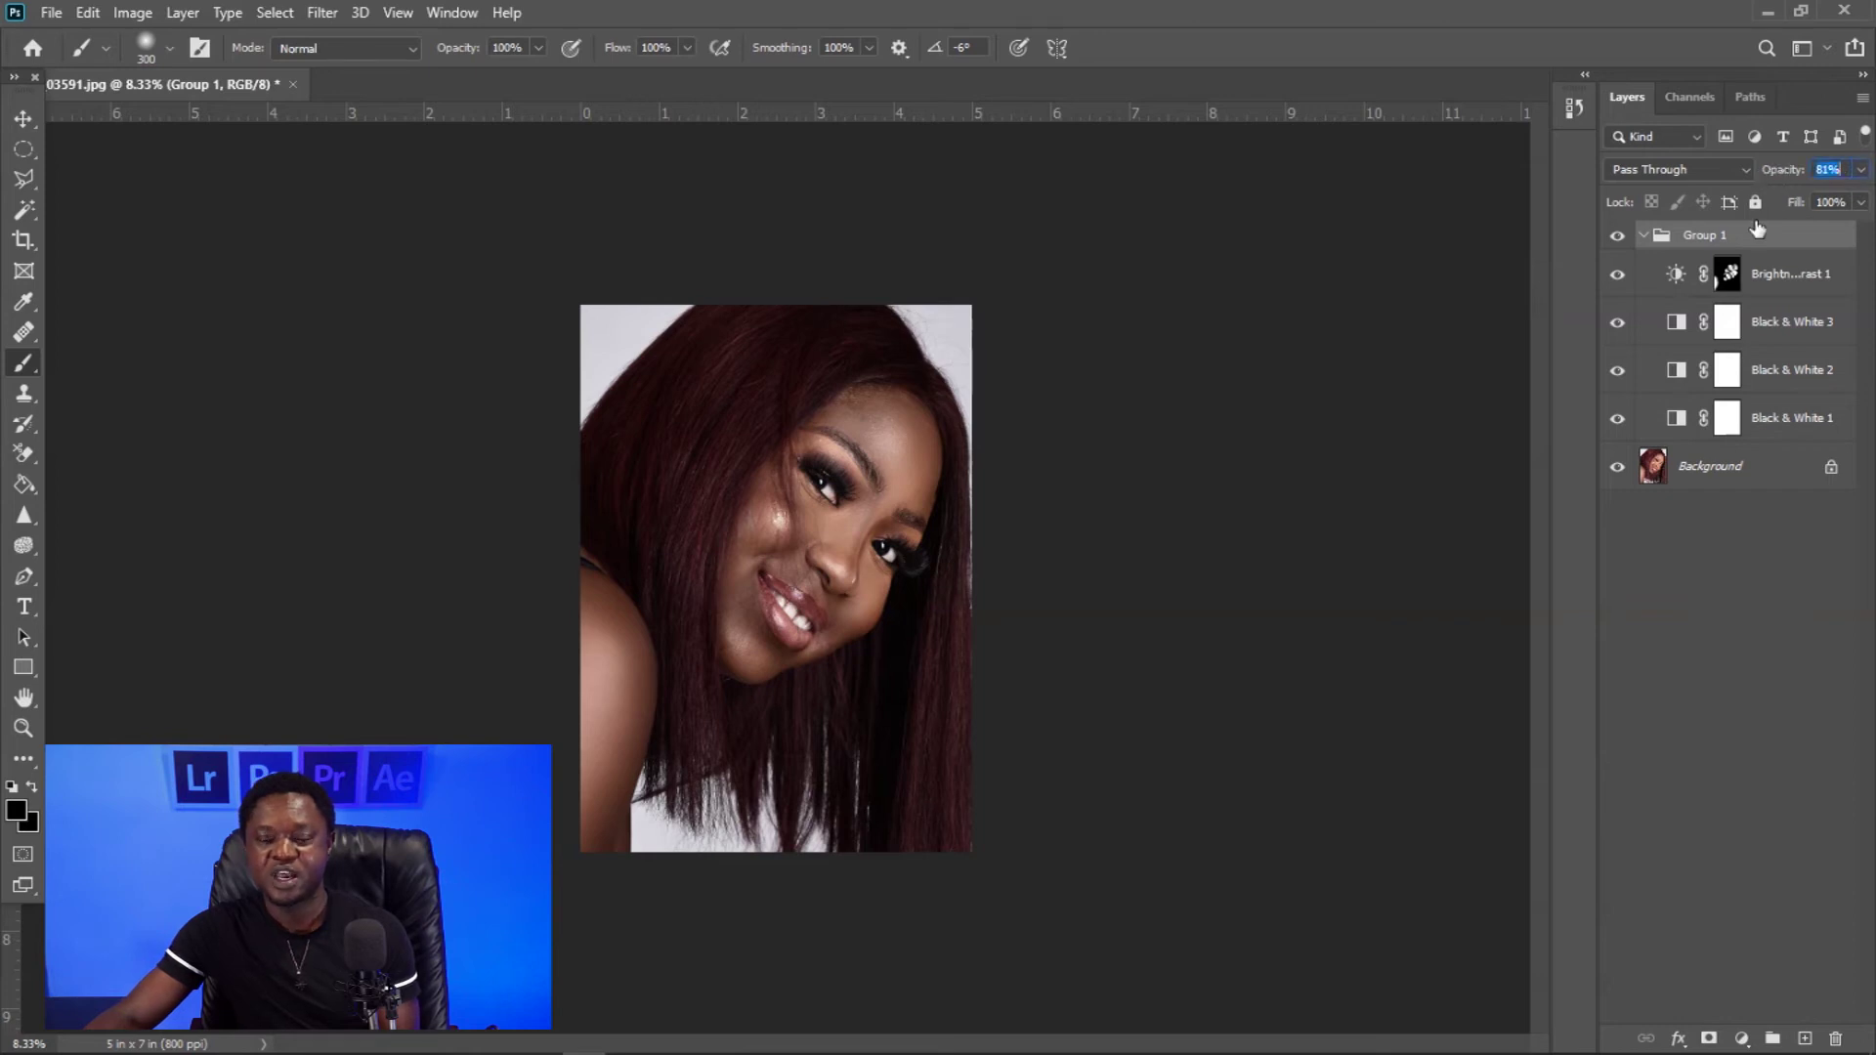
Add a Selective Color adjustment layer above the Brightness/Contrast layer and set the Reds' black value to -6%.
click(1771, 276)
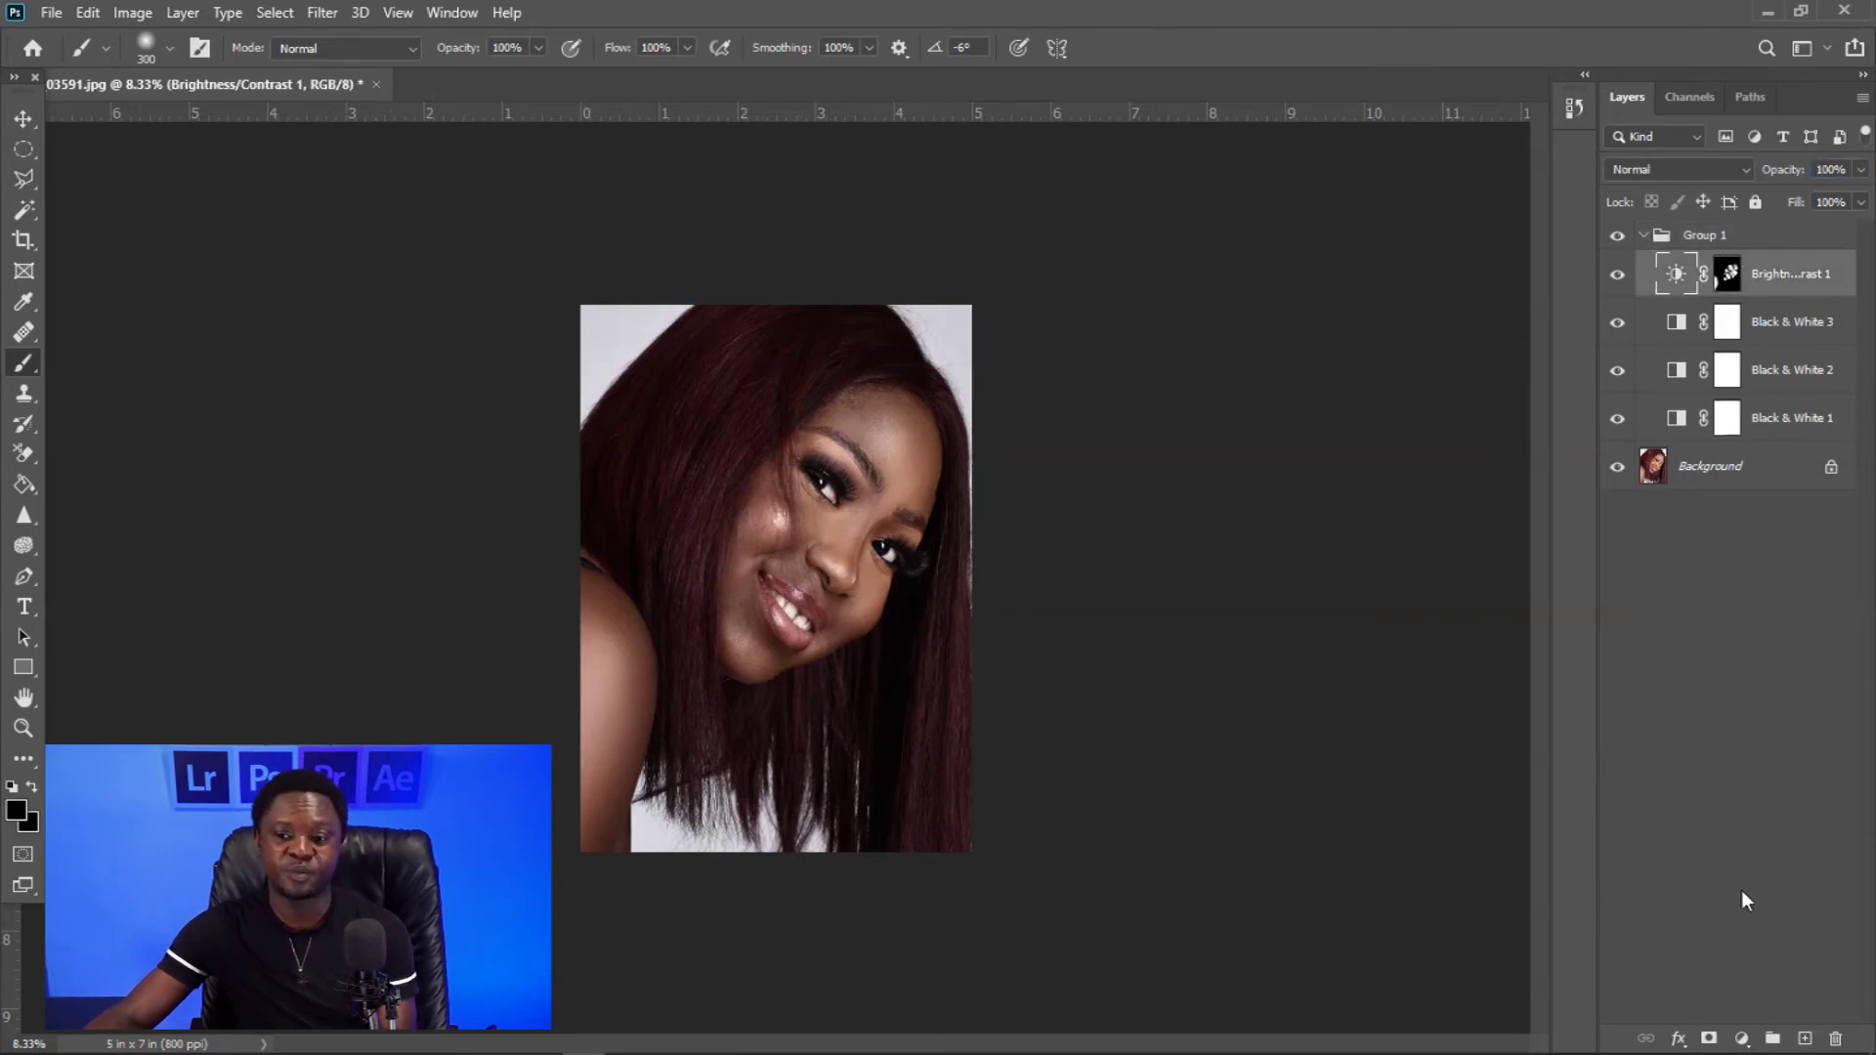
click(1741, 1039)
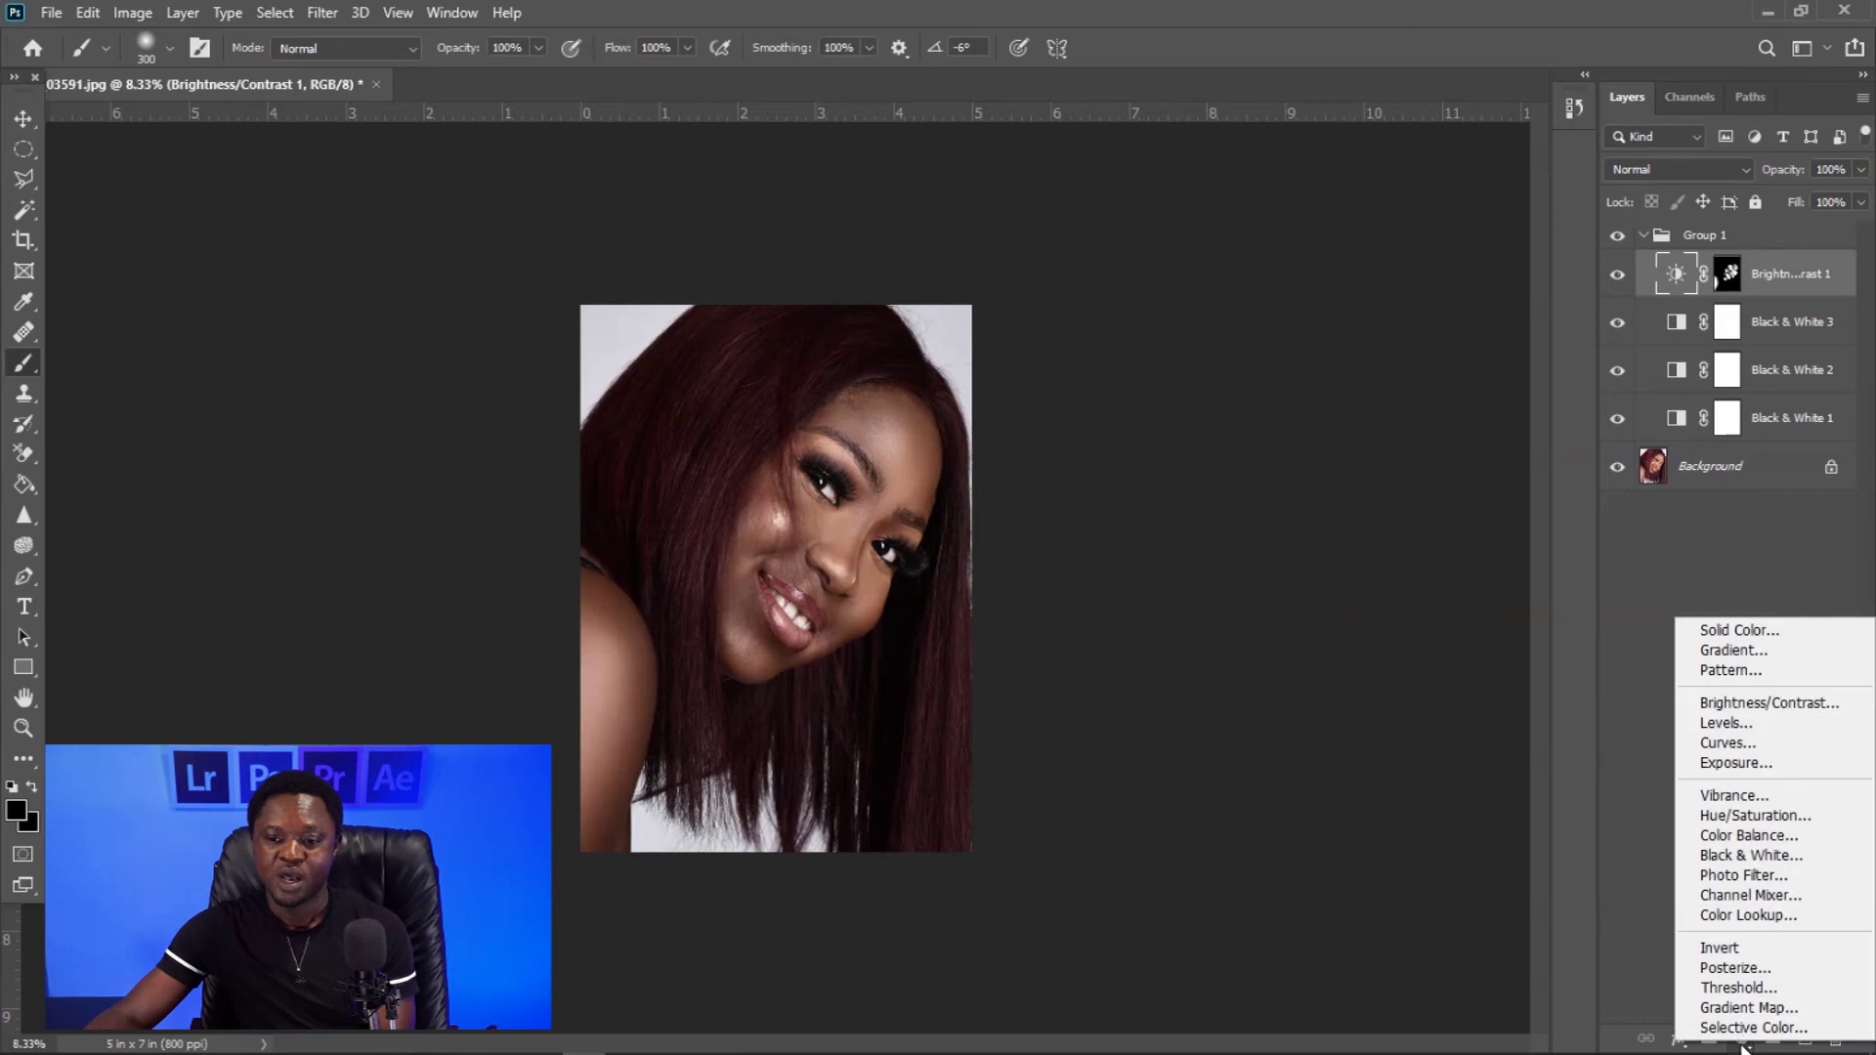
click(1744, 1028)
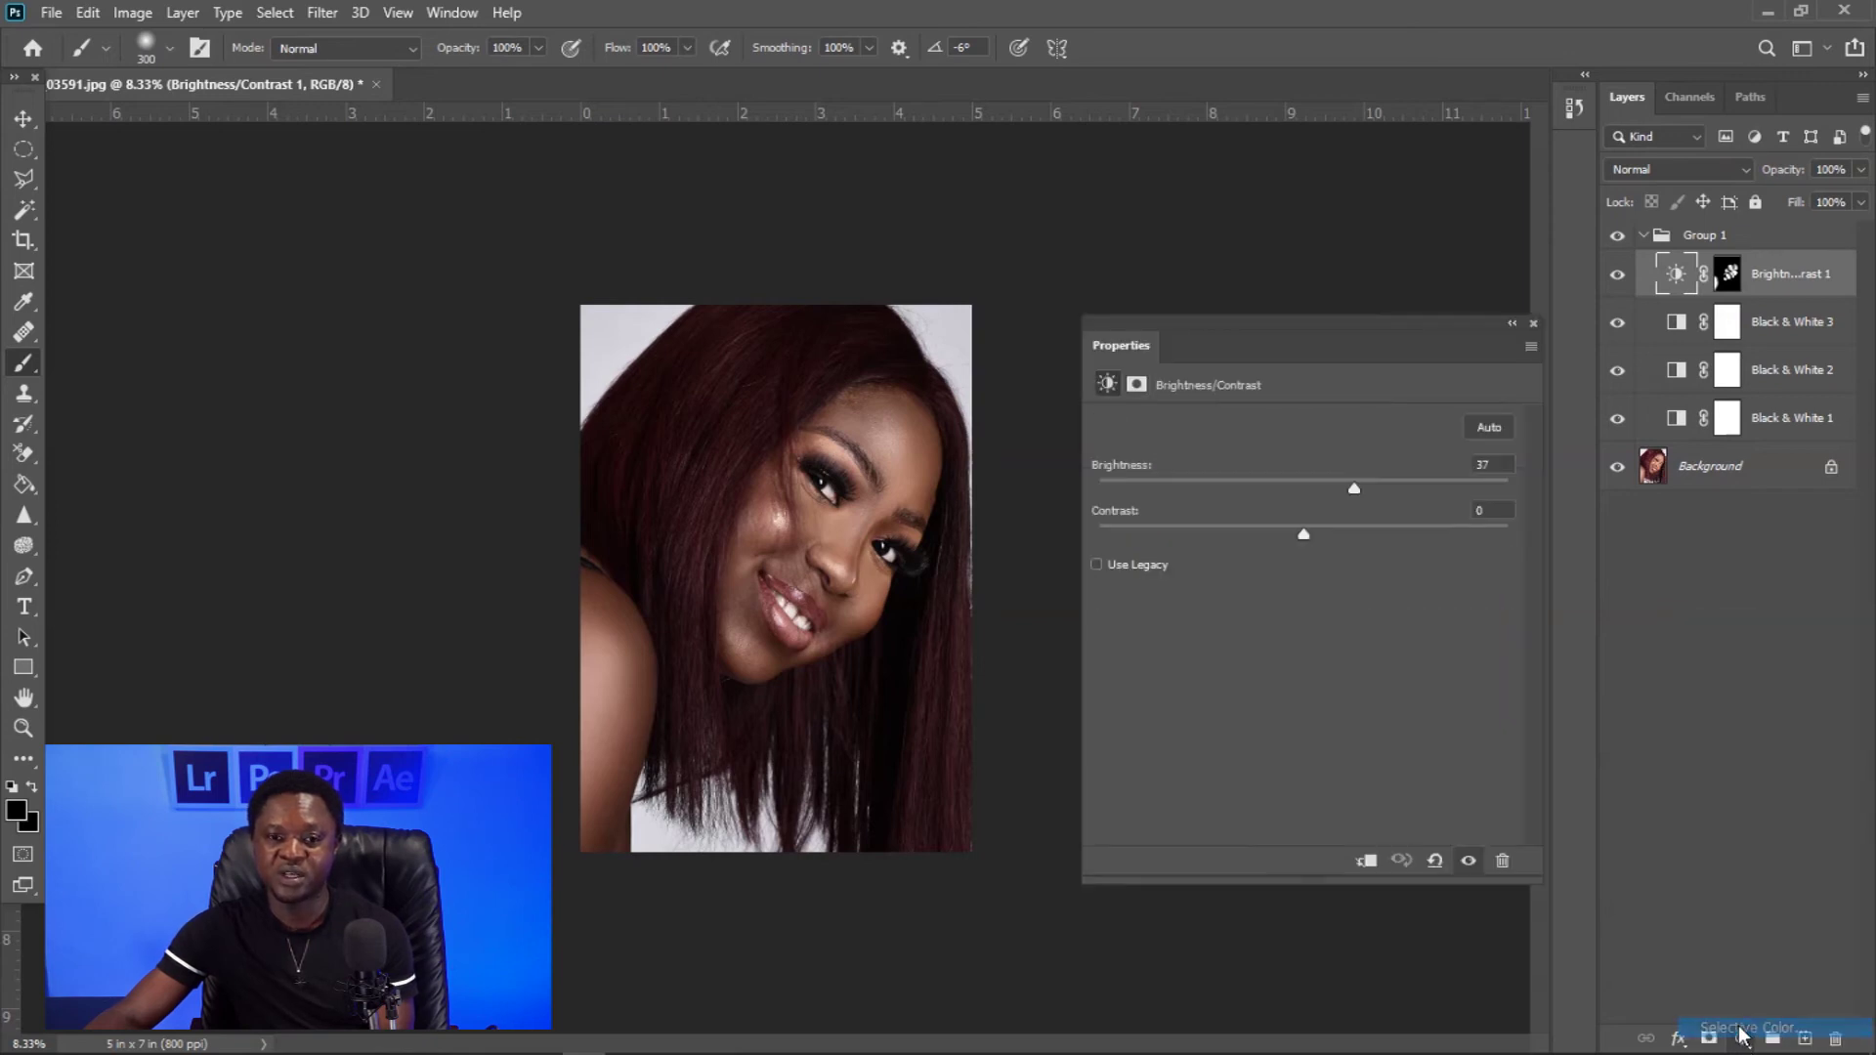
drag(1378, 313, 1334, 283)
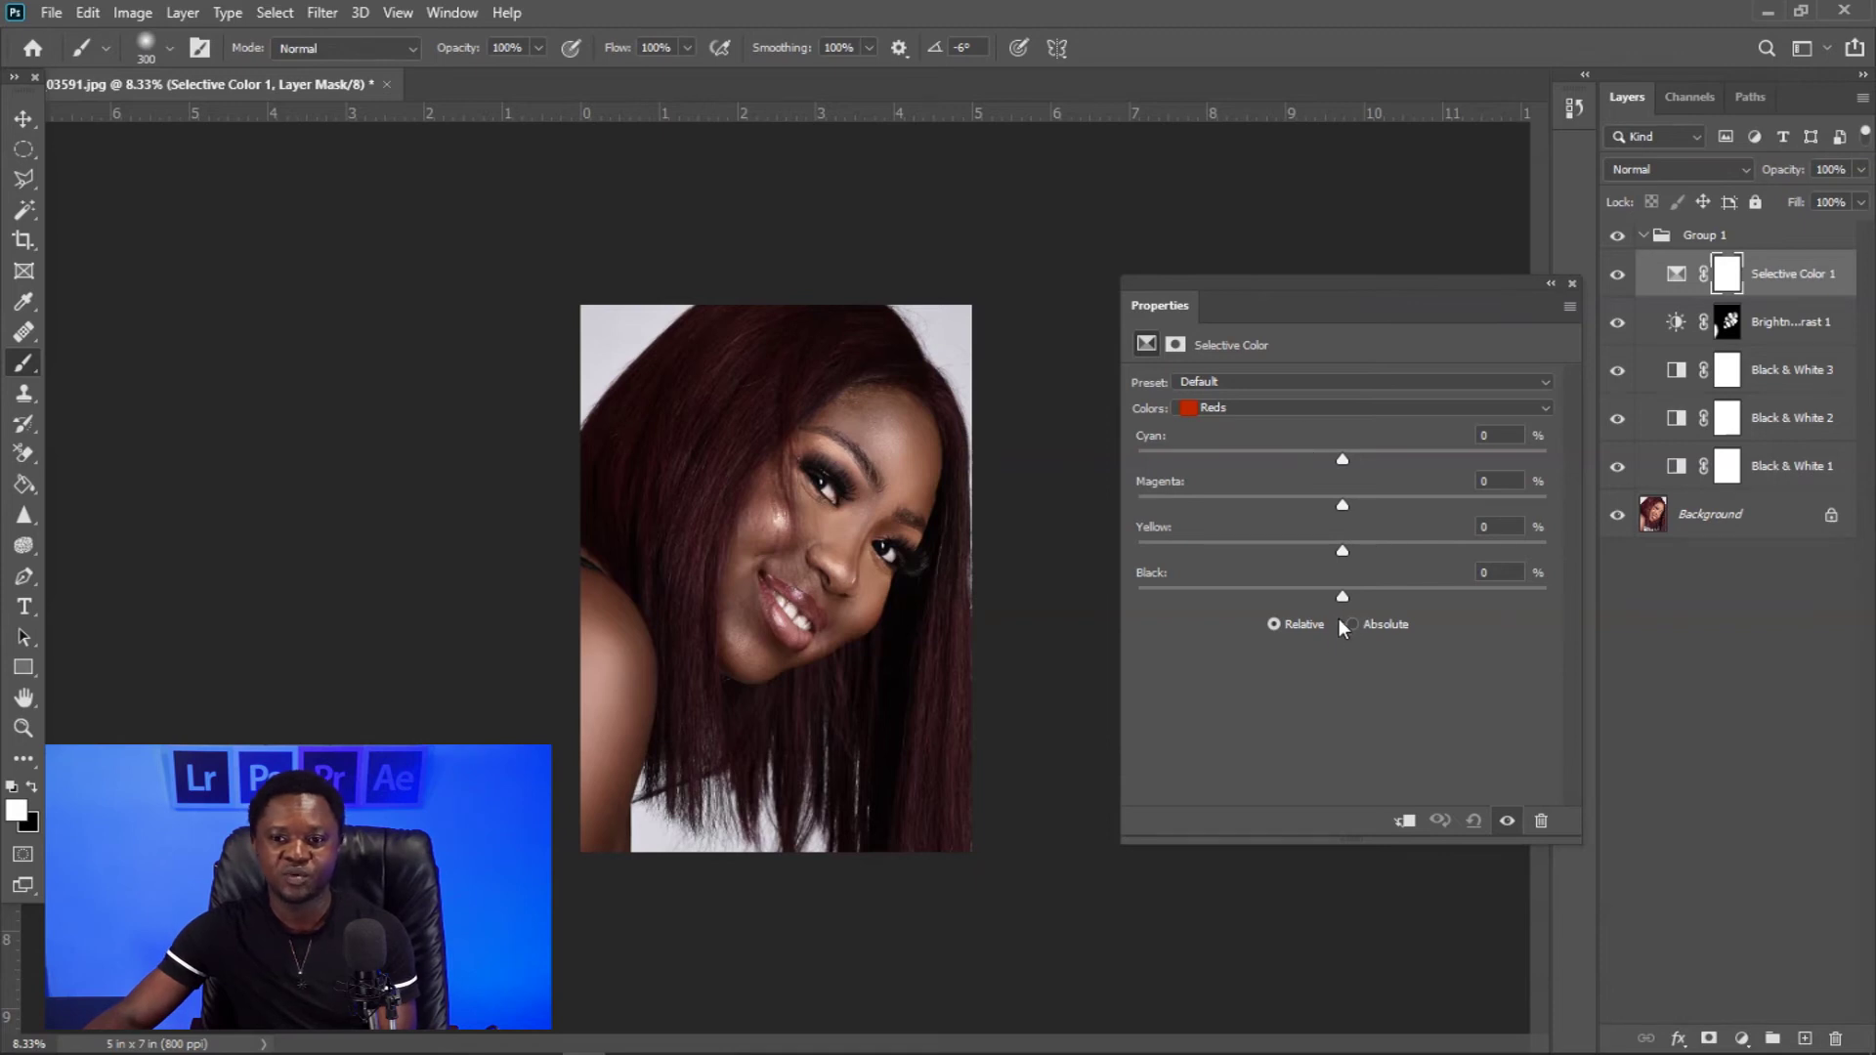
mouse_move(1342, 596)
mouse_down()
mouse_move(1321, 600)
mouse_move(1463, 618)
mouse_move(1335, 616)
mouse_up()
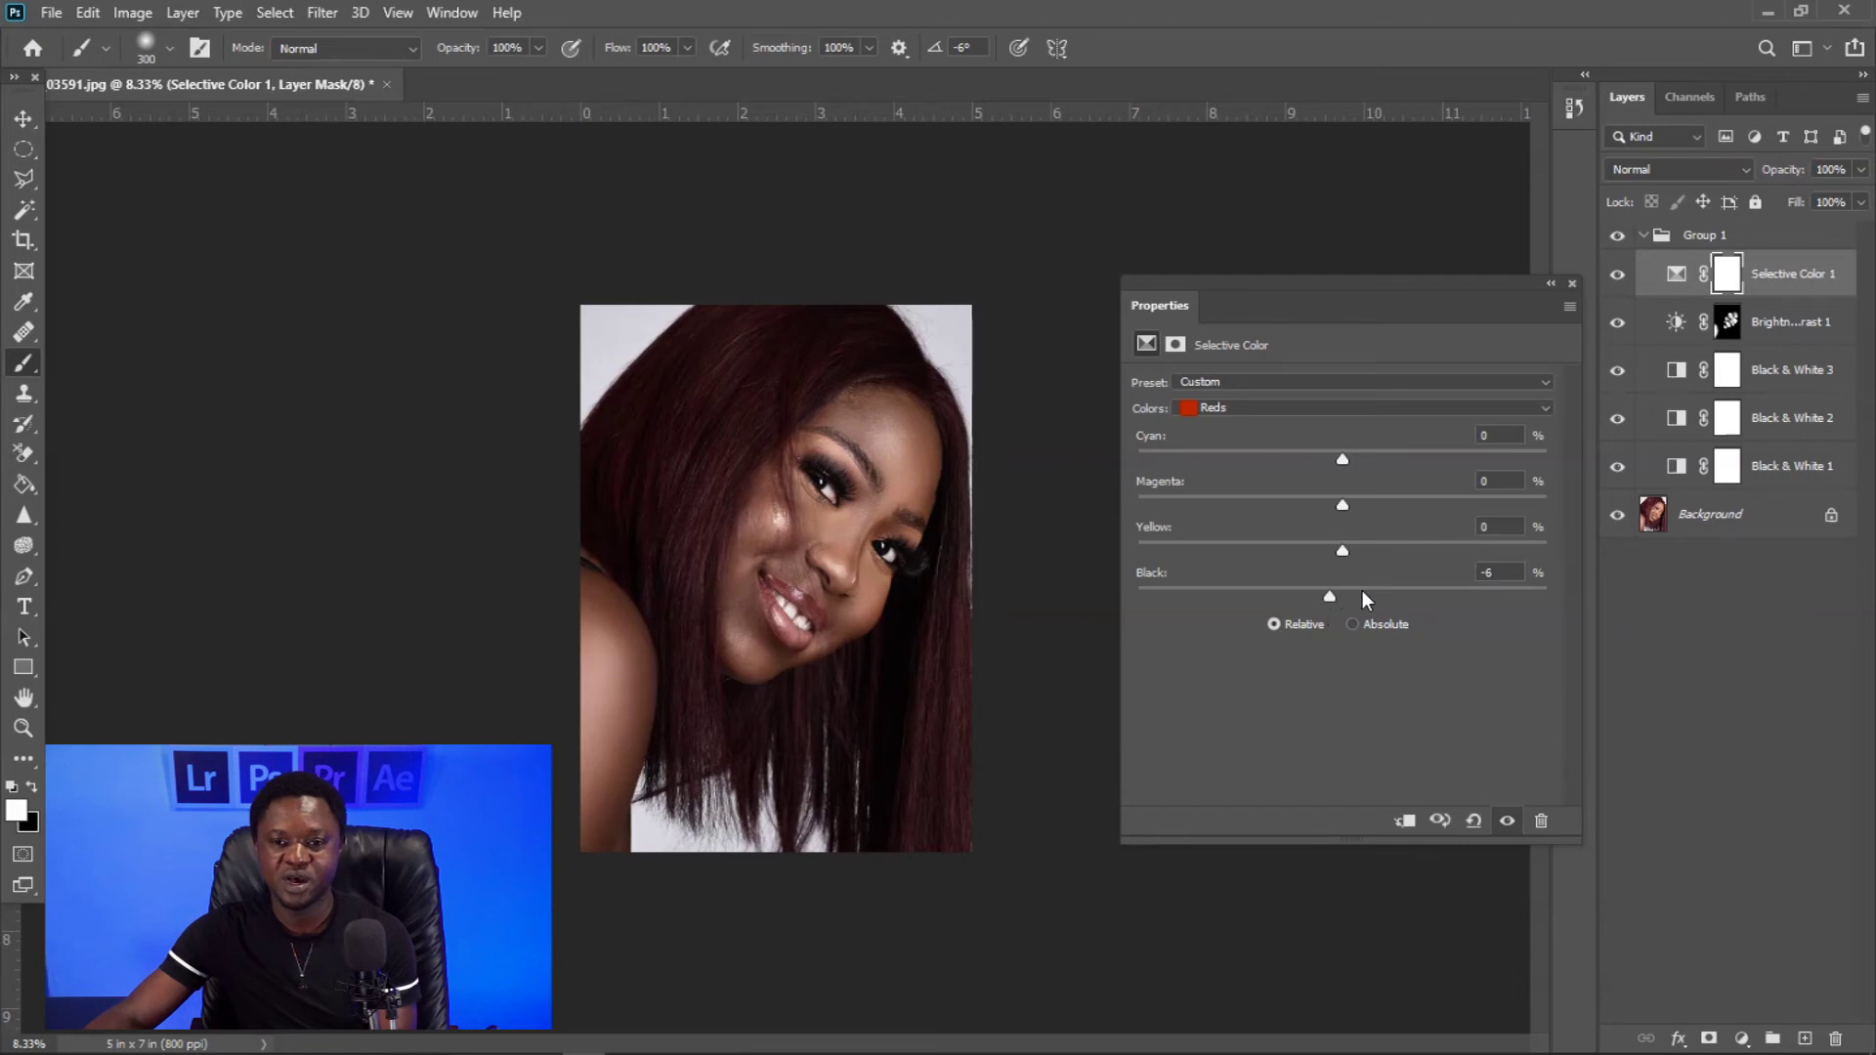
Lower the black value of the Yellows in the Selective Color adjustment and close its properties.
click(1311, 406)
click(1267, 448)
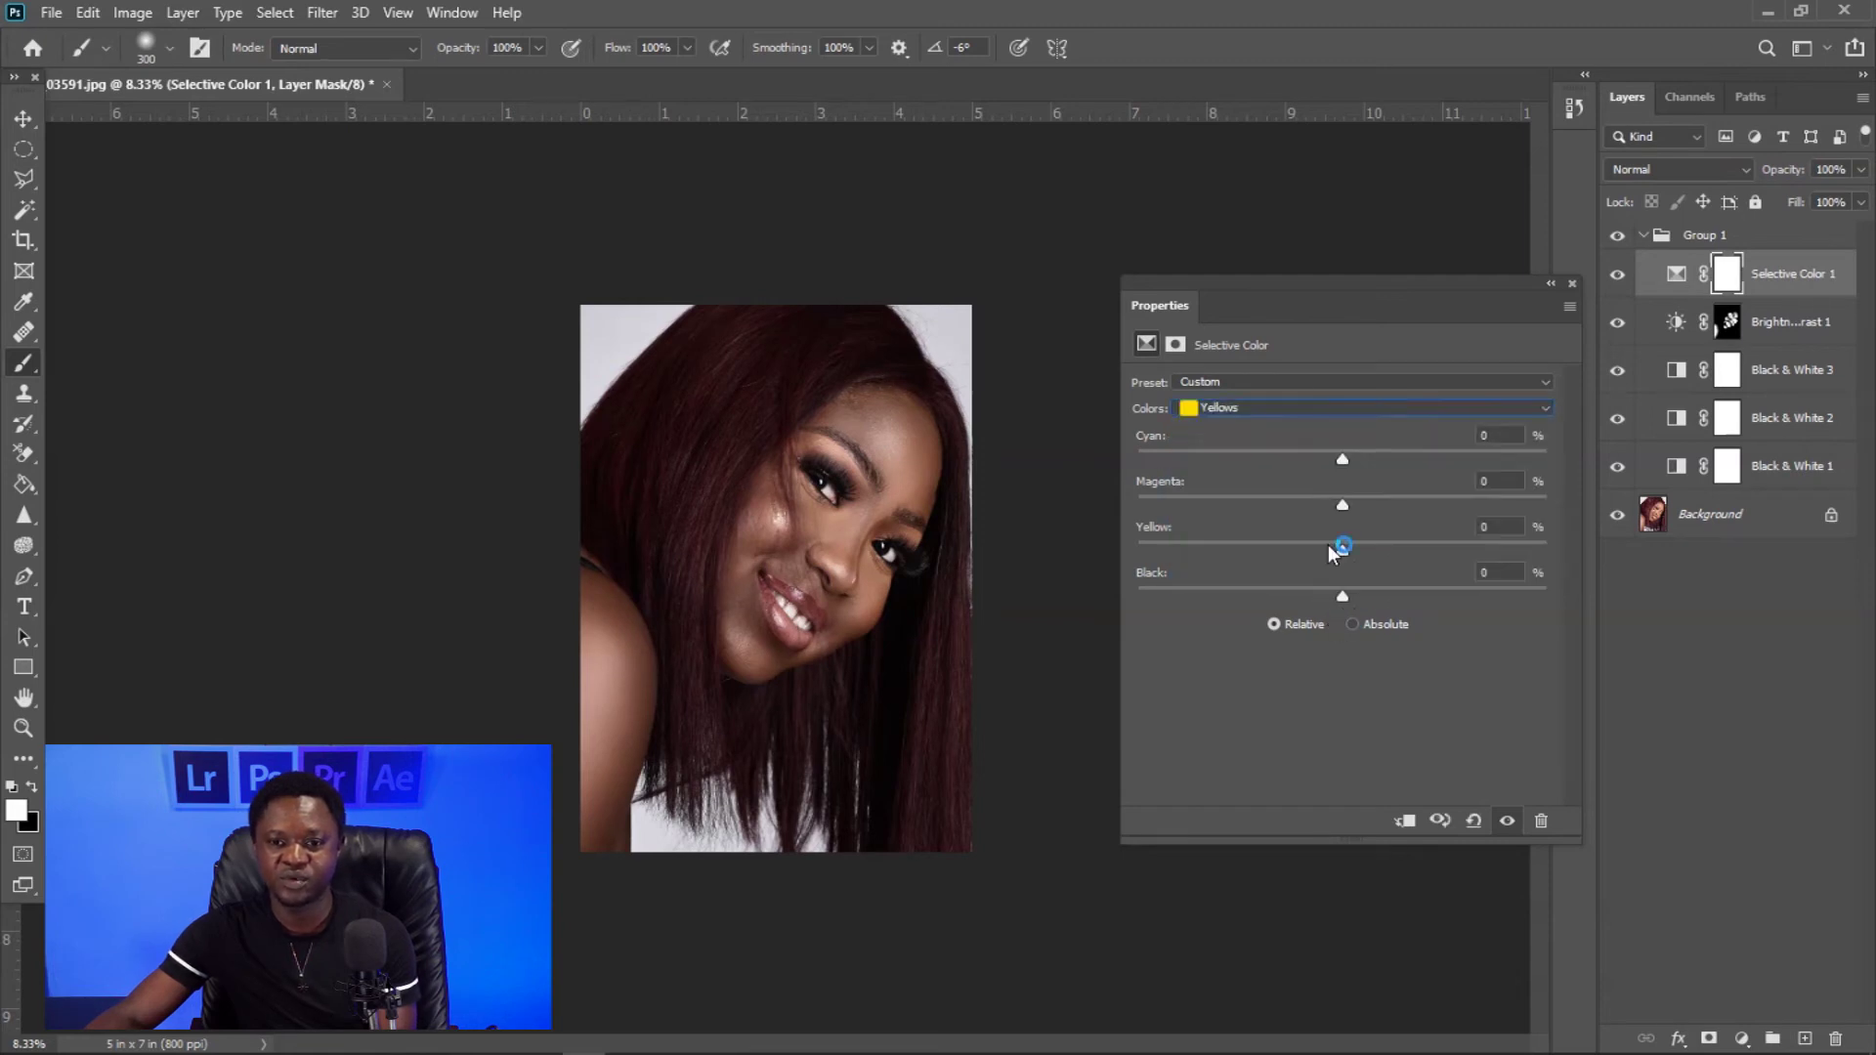
drag(1330, 598, 1316, 604)
click(1572, 283)
Examine the skin tone, highlights and lips of the portrait both up close and at full-image size.
key(ctrl+plus)
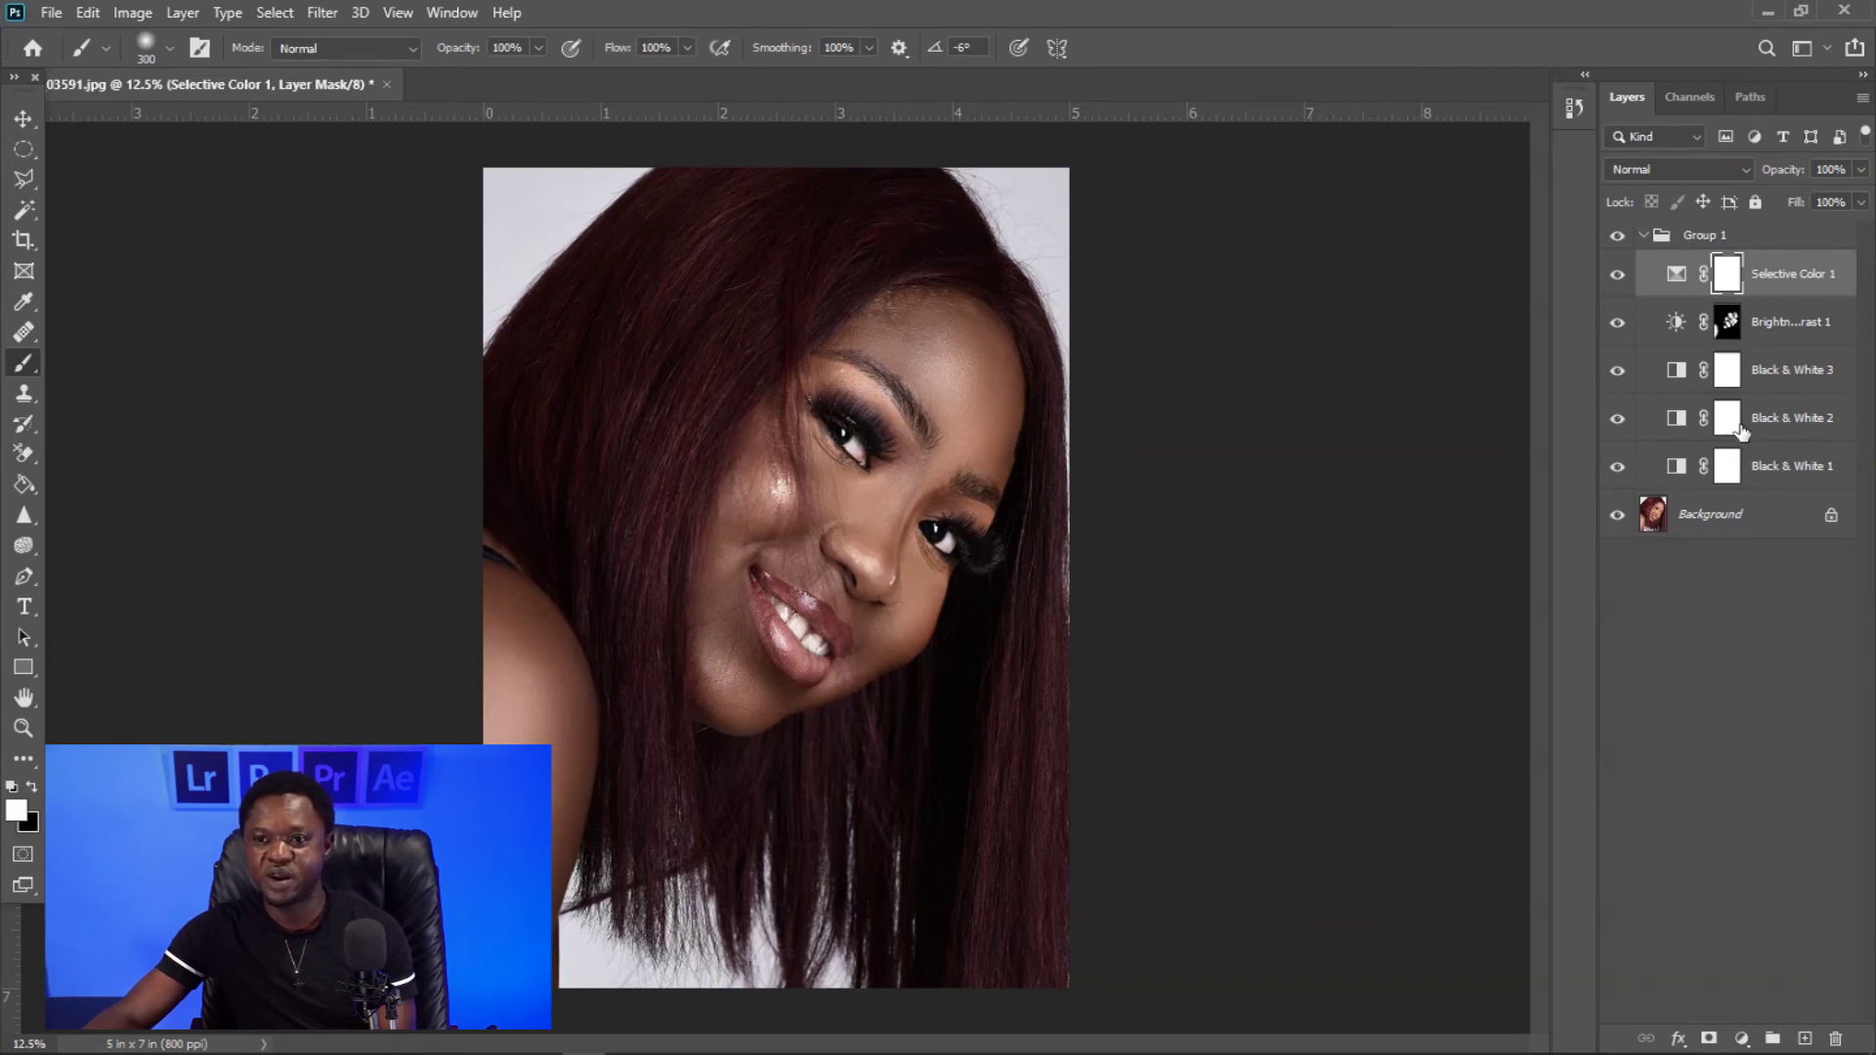
key(ctrl+plus)
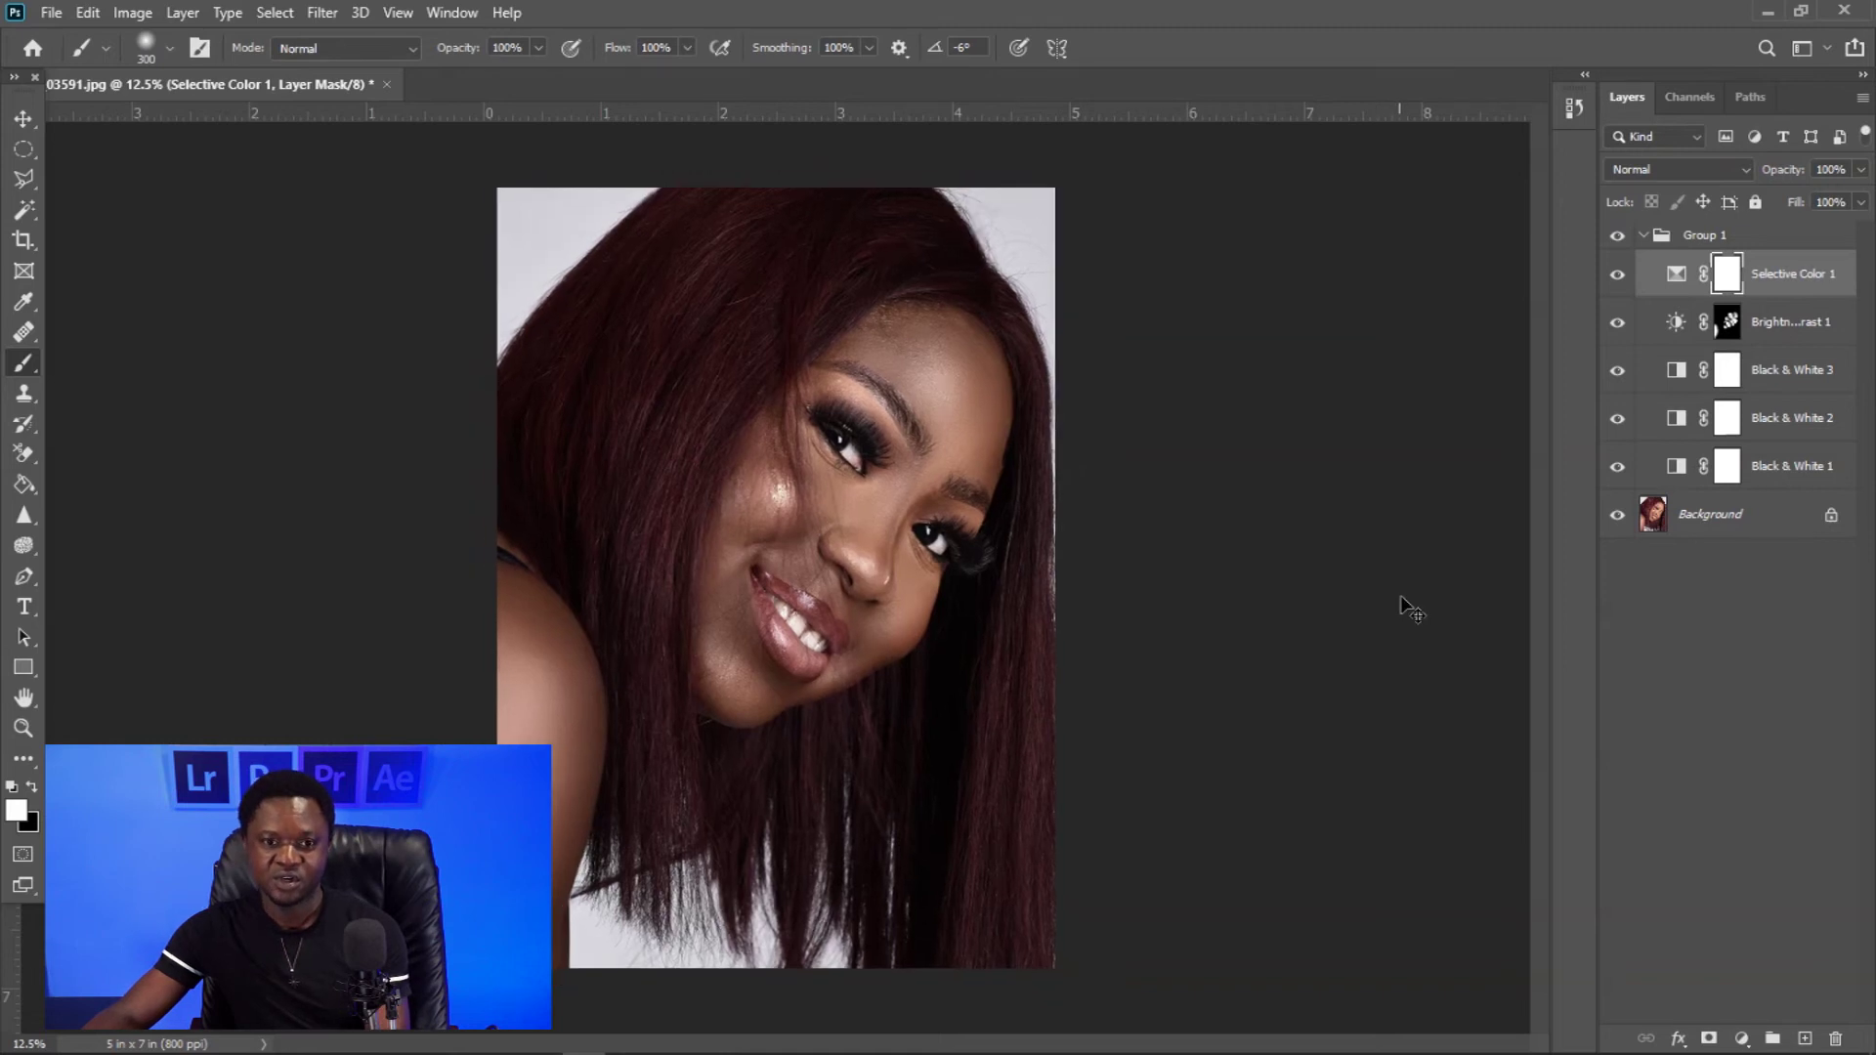
key(ctrl+plus)
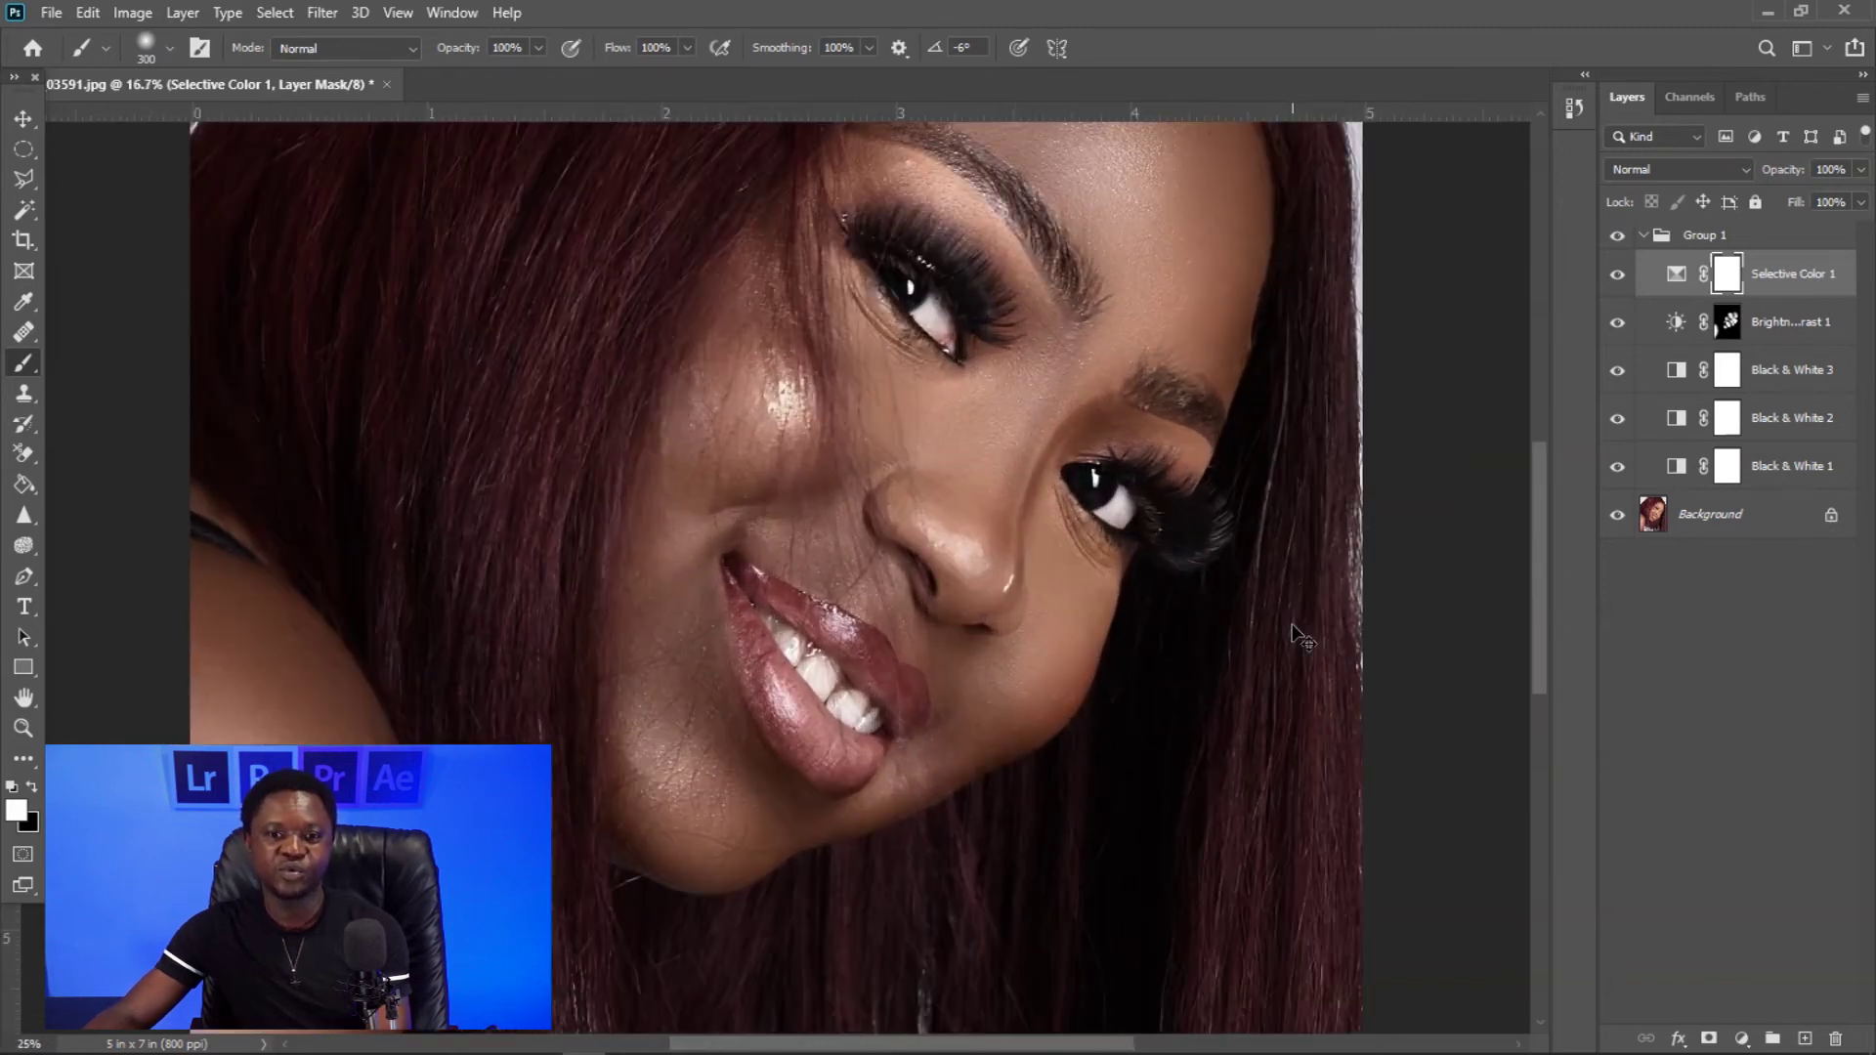
key(ctrl+minus)
key(ctrl+minus)
key(ctrl+minus)
key(ctrl+minus)
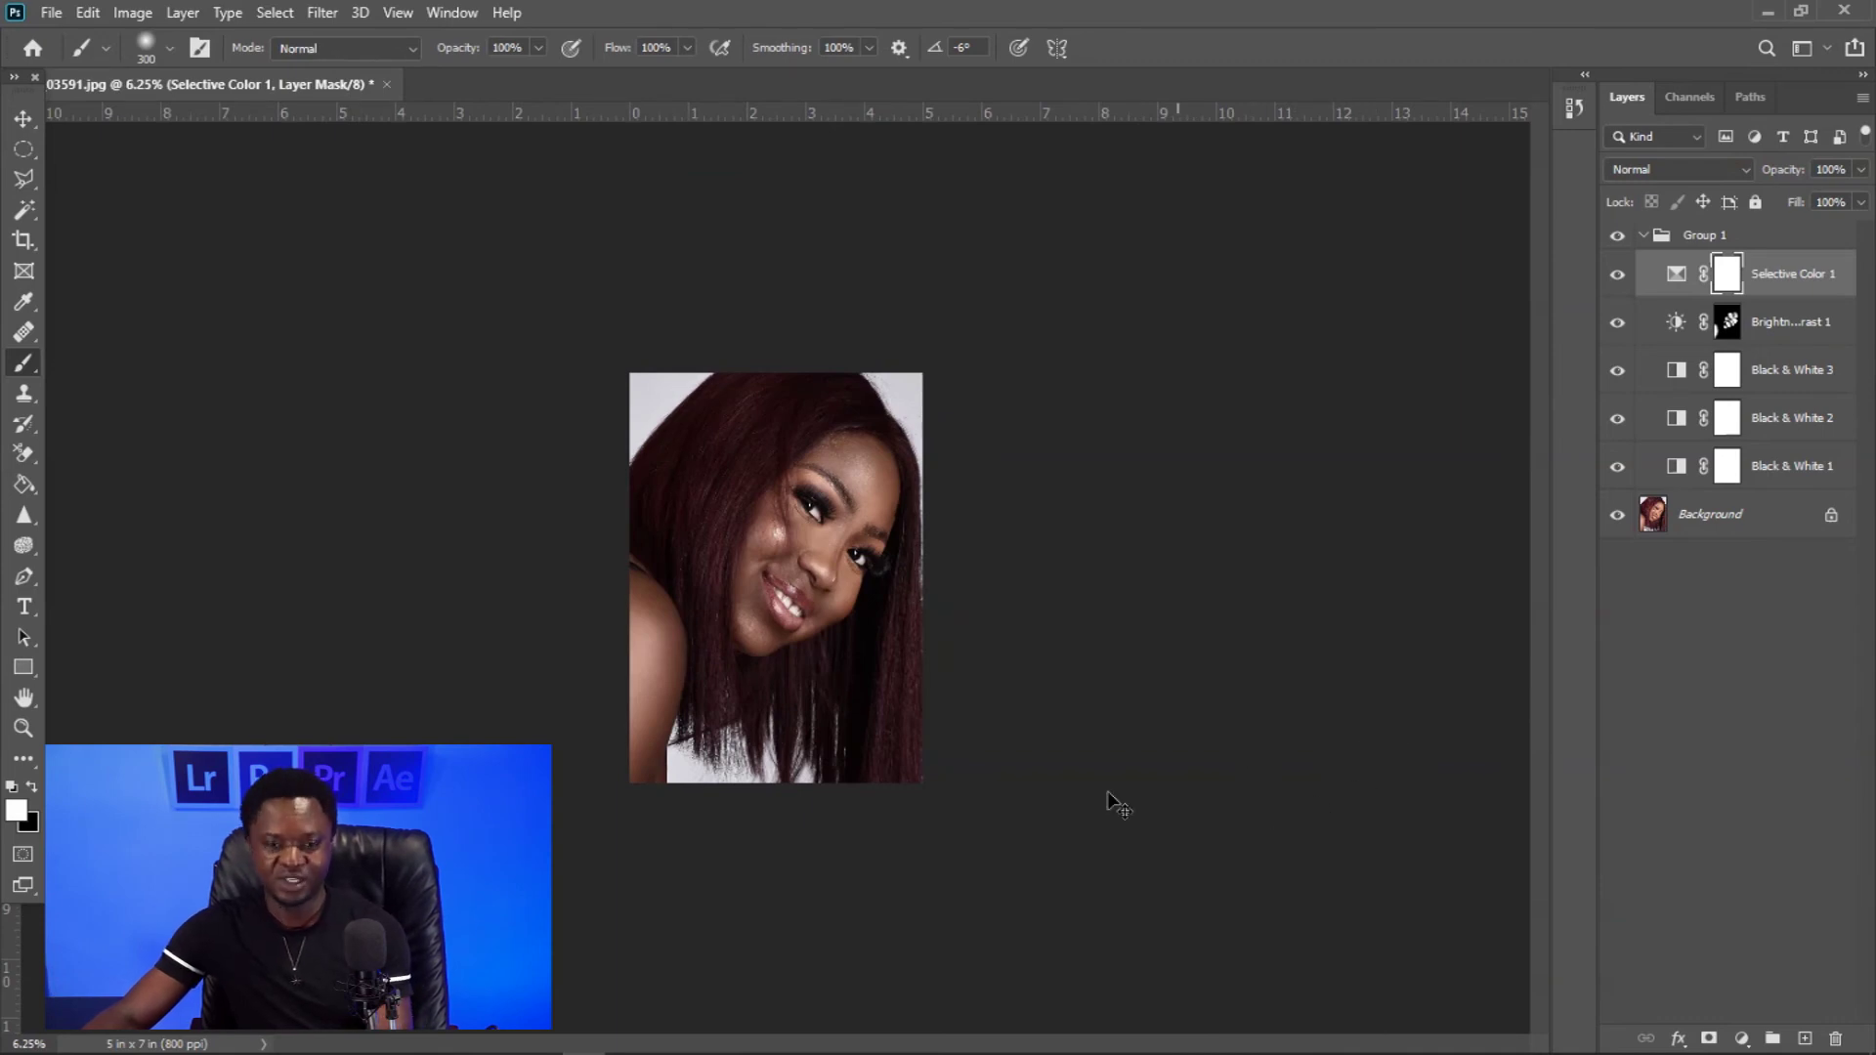
key(ctrl+plus)
key(ctrl+plus)
key(ctrl+plus)
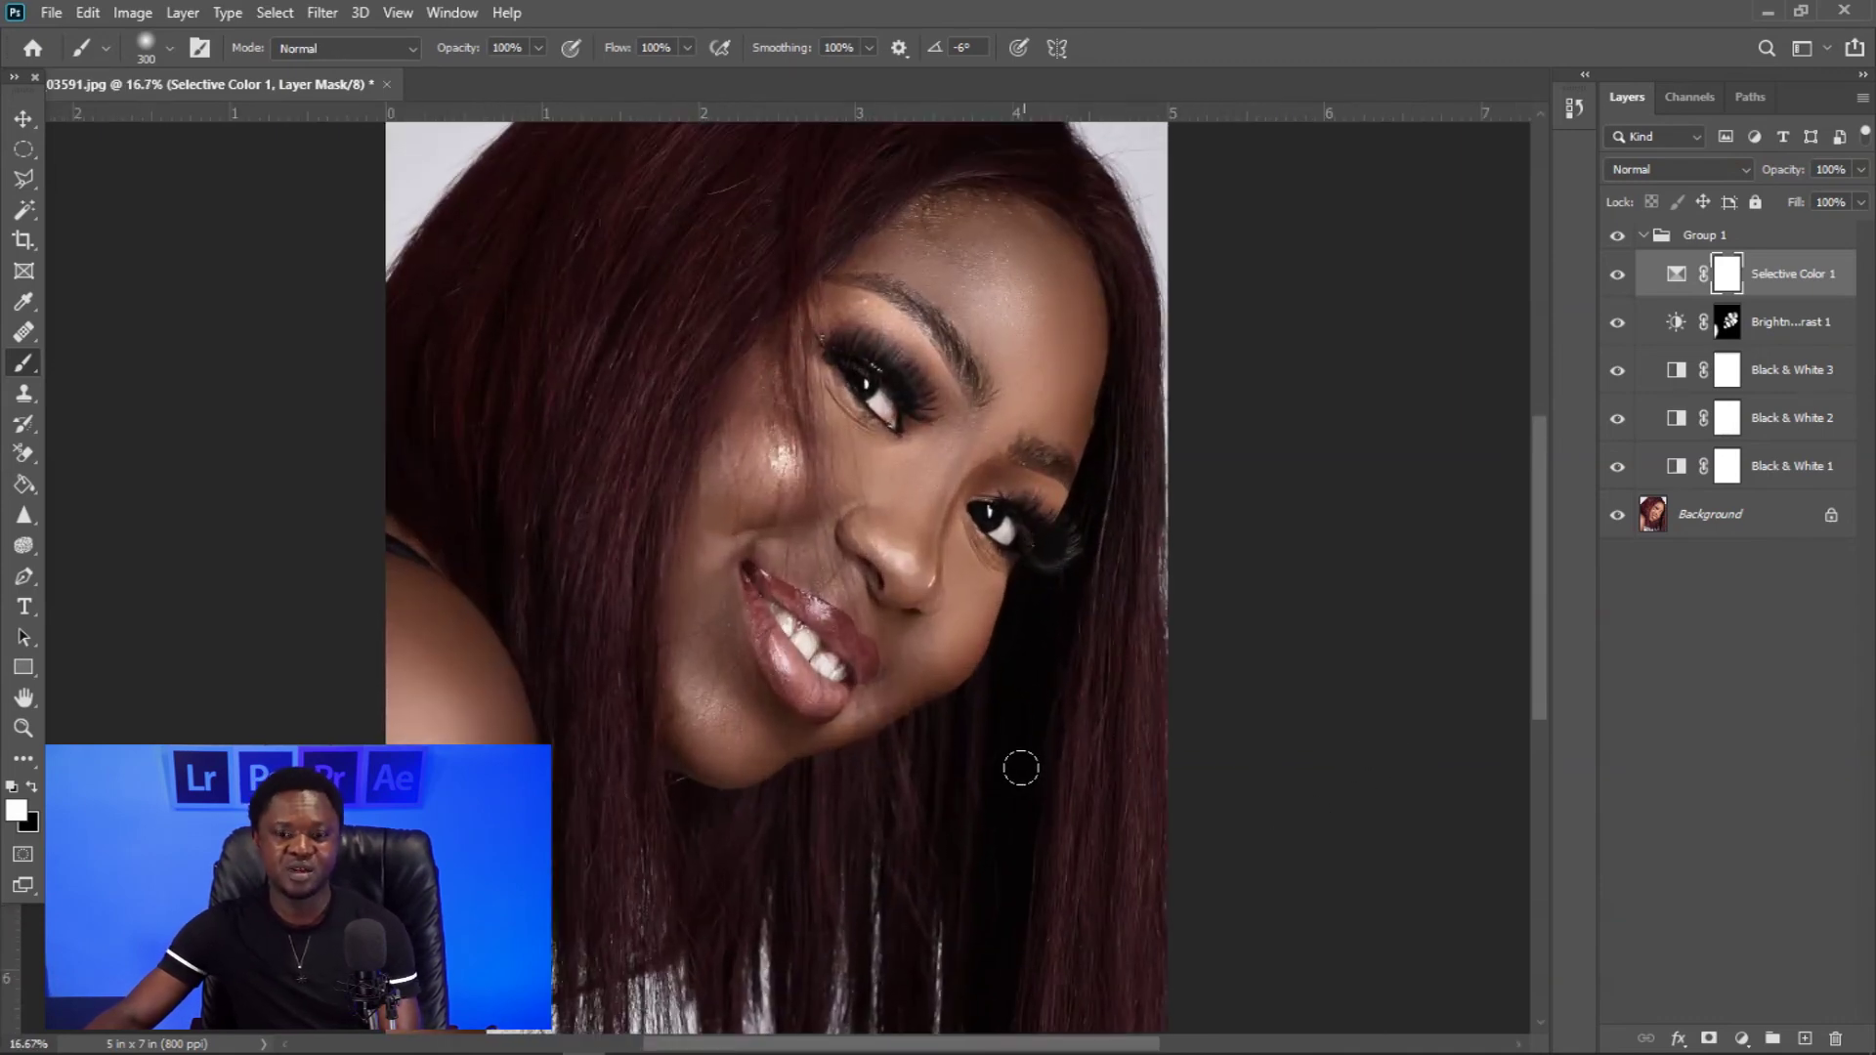
key(ctrl+plus)
key(ctrl+minus)
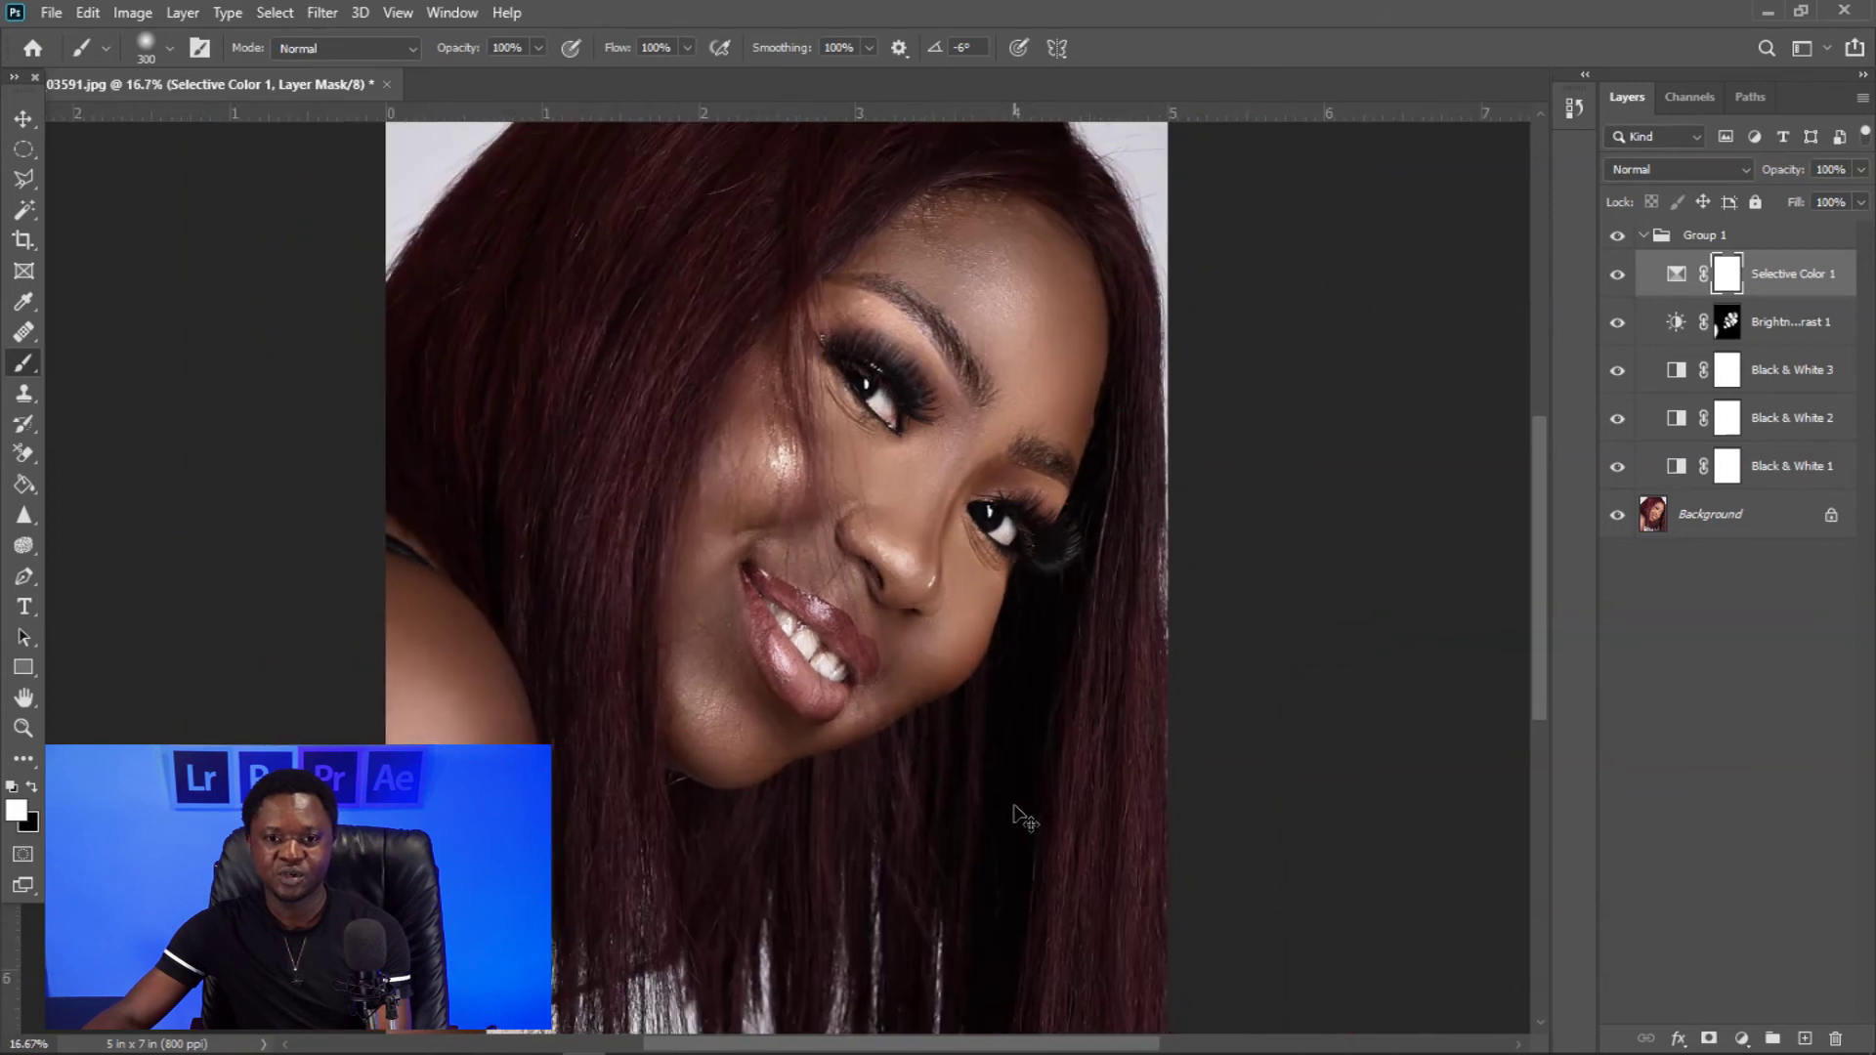
key(ctrl+minus)
key(ctrl+minus)
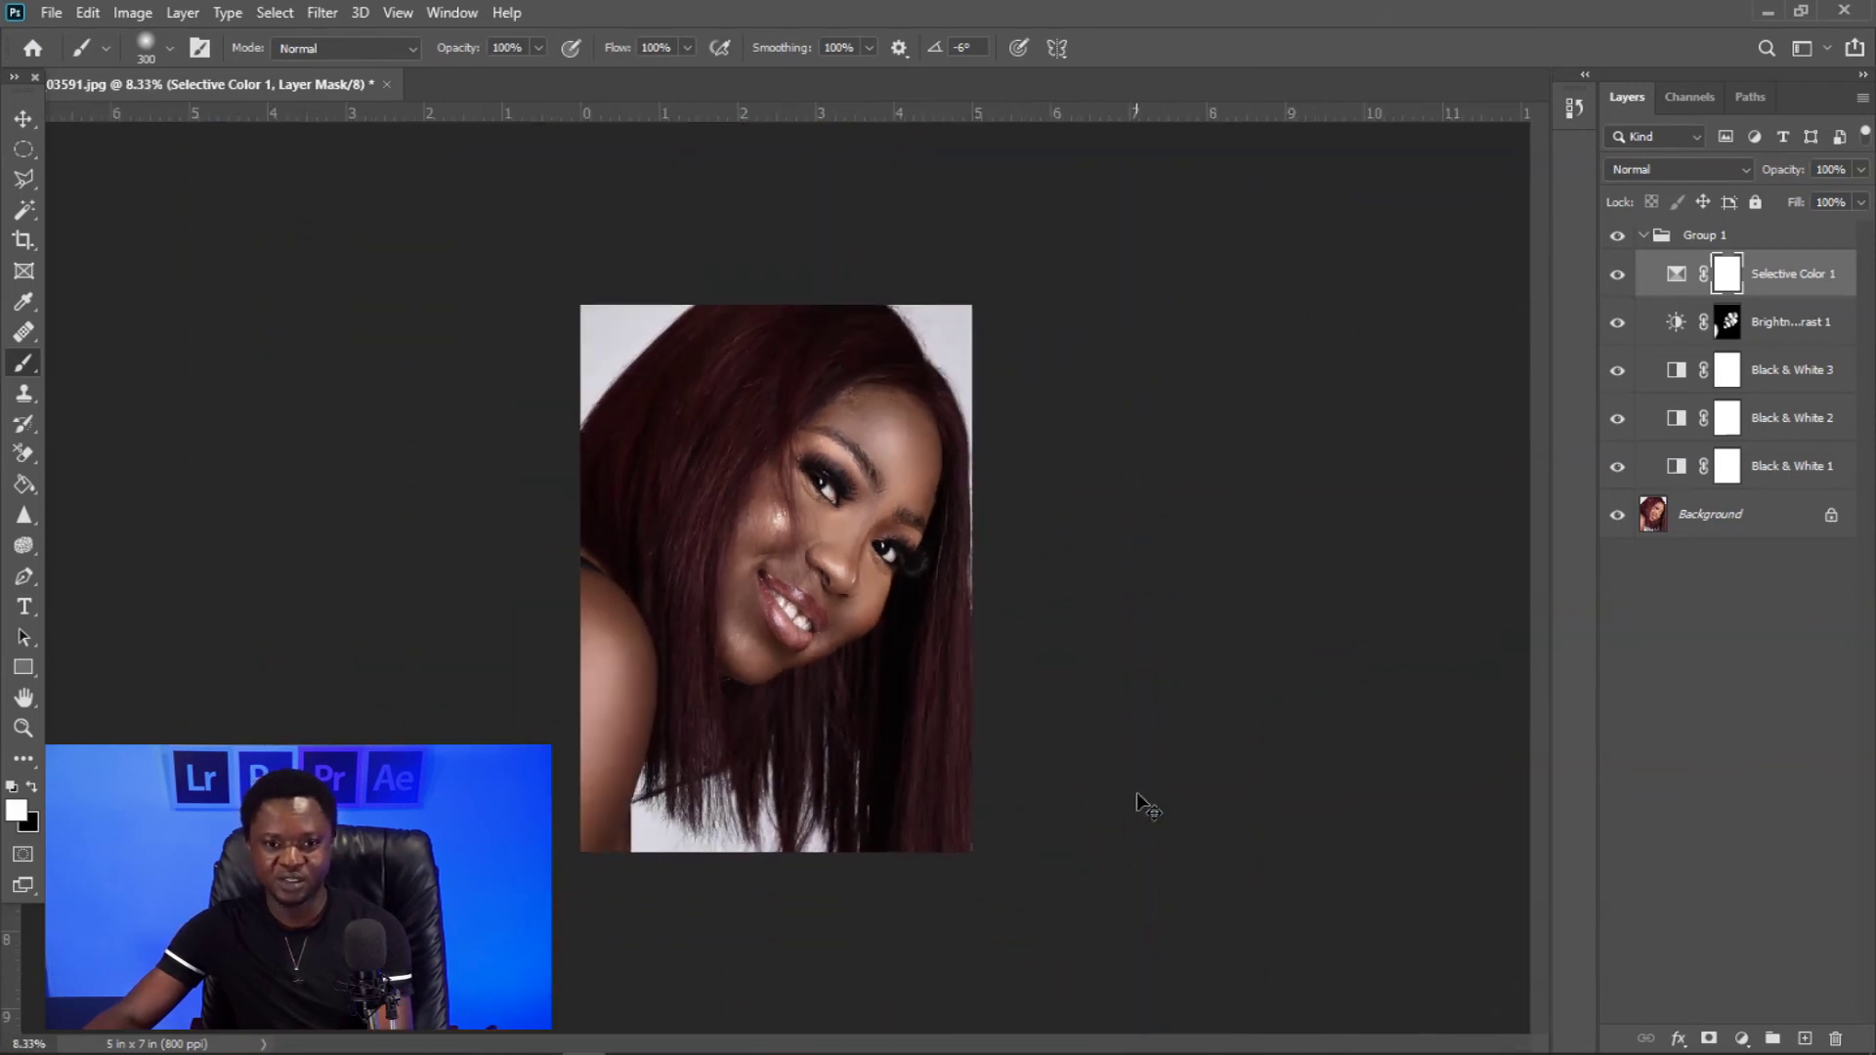
Compare the portrait before and after the toning by repeatedly hiding and showing Group 1.
click(1617, 237)
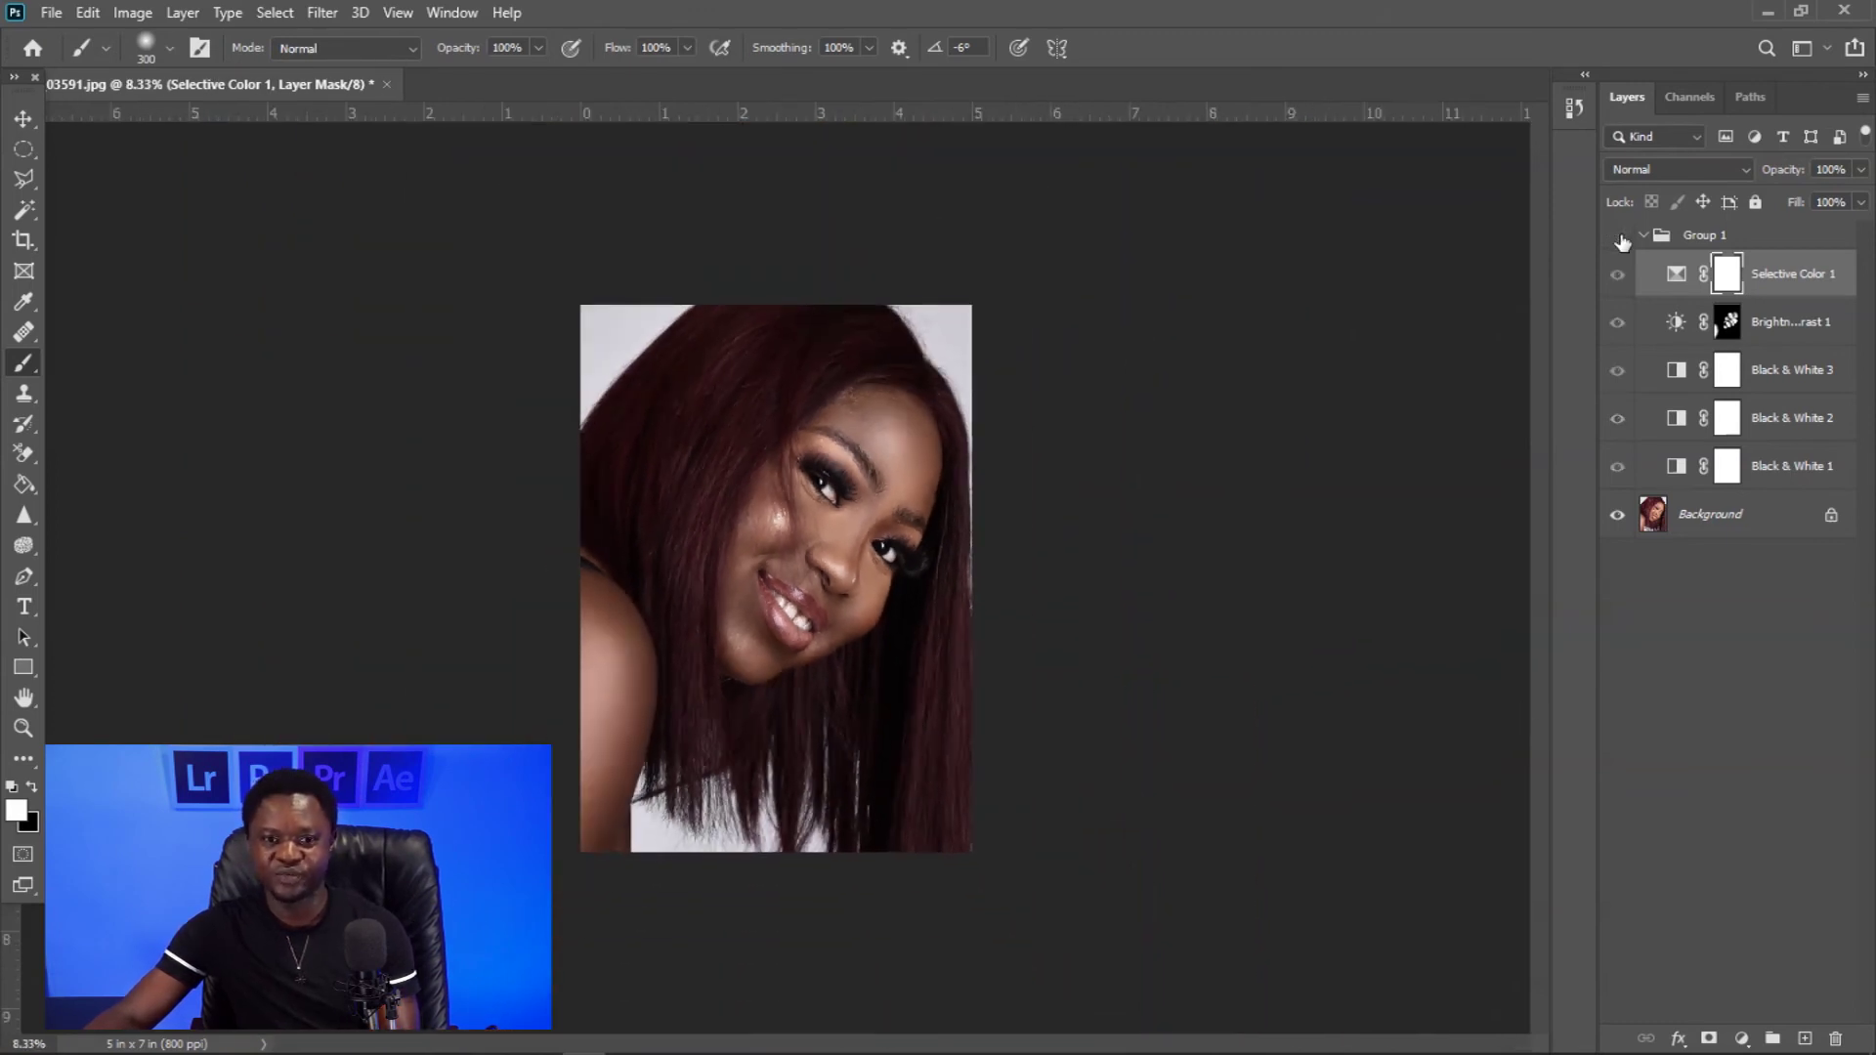
click(1618, 238)
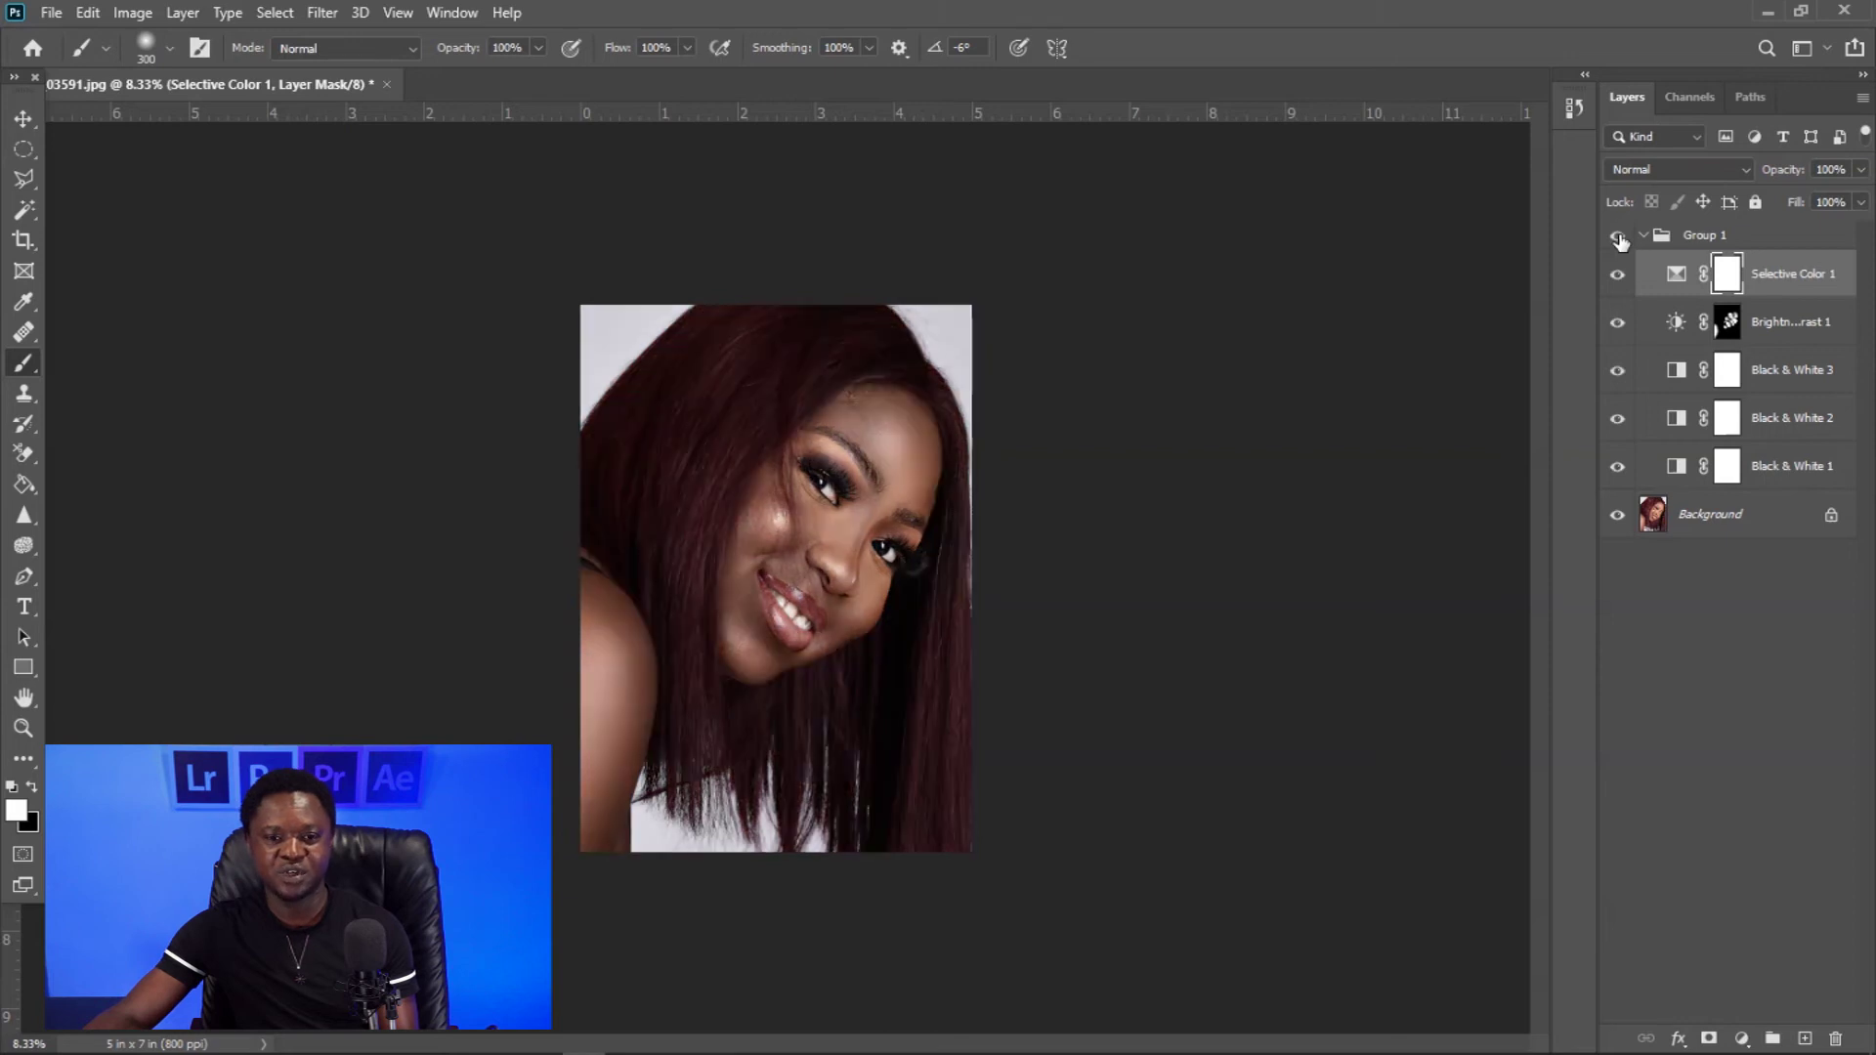
click(1618, 238)
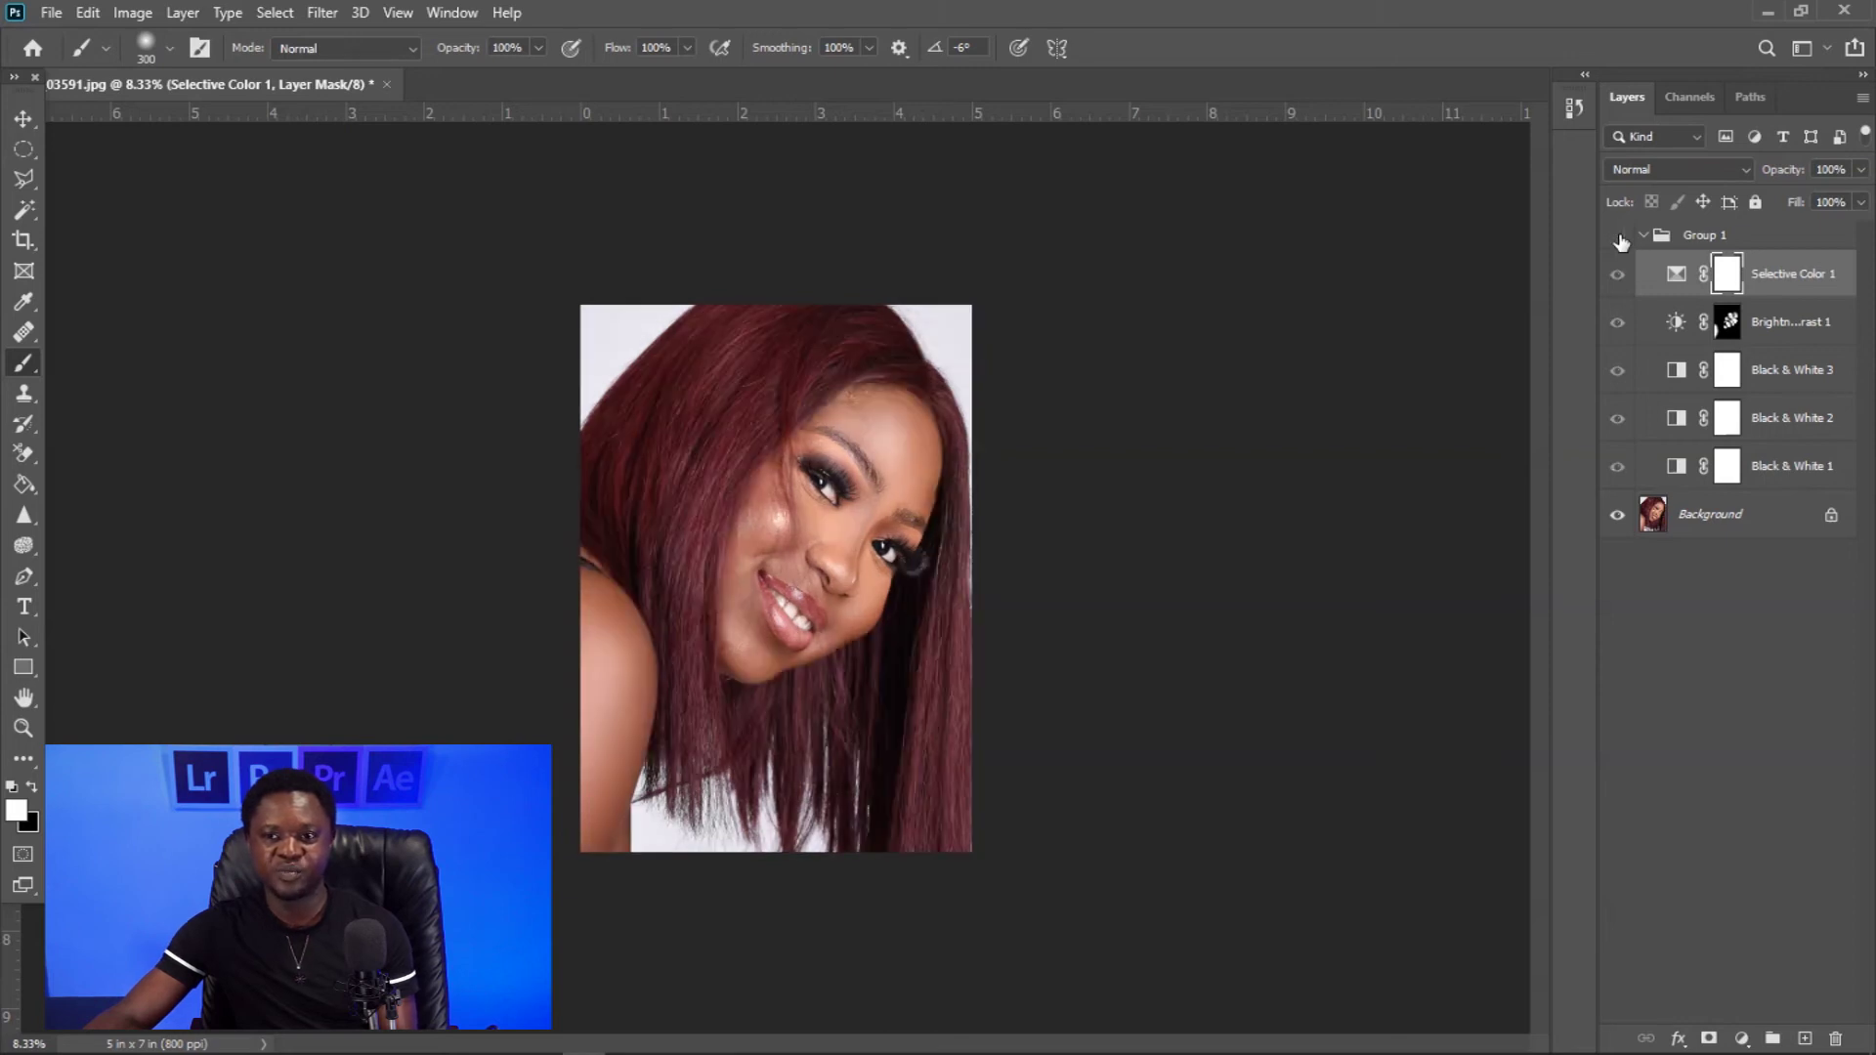
click(1619, 239)
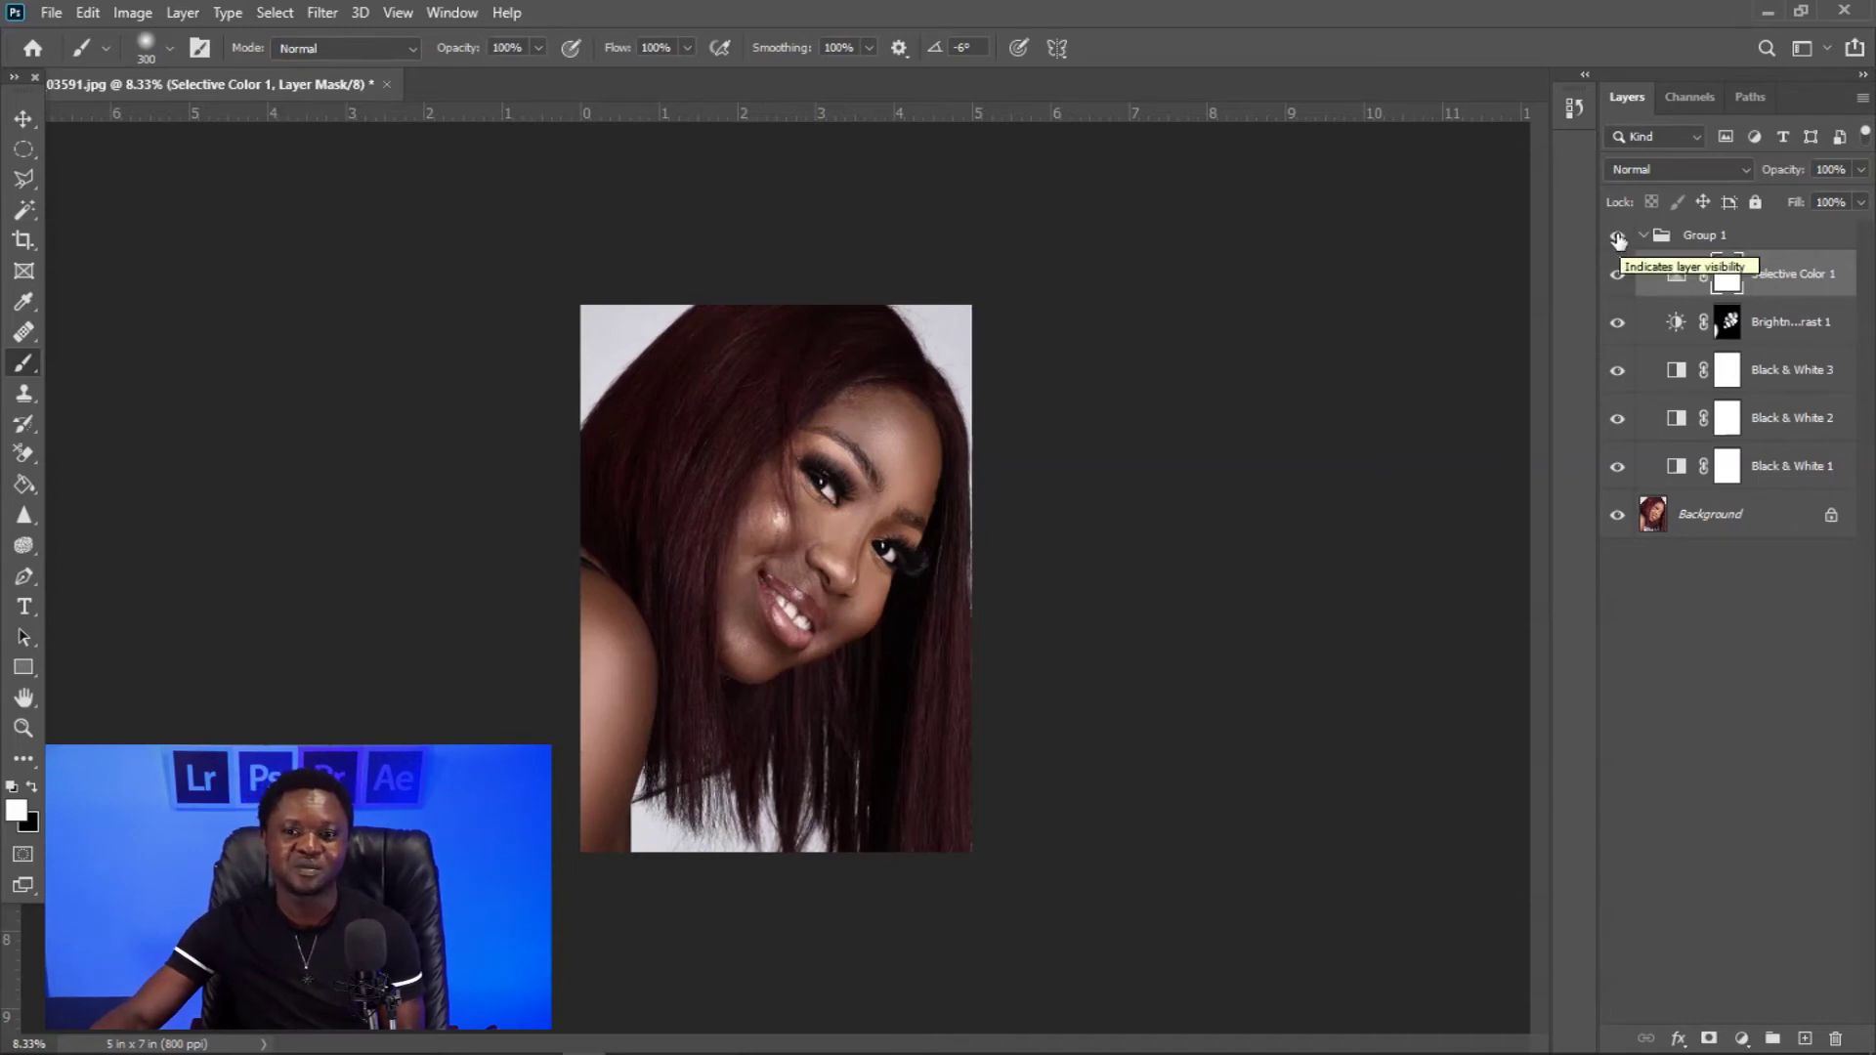
click(1619, 239)
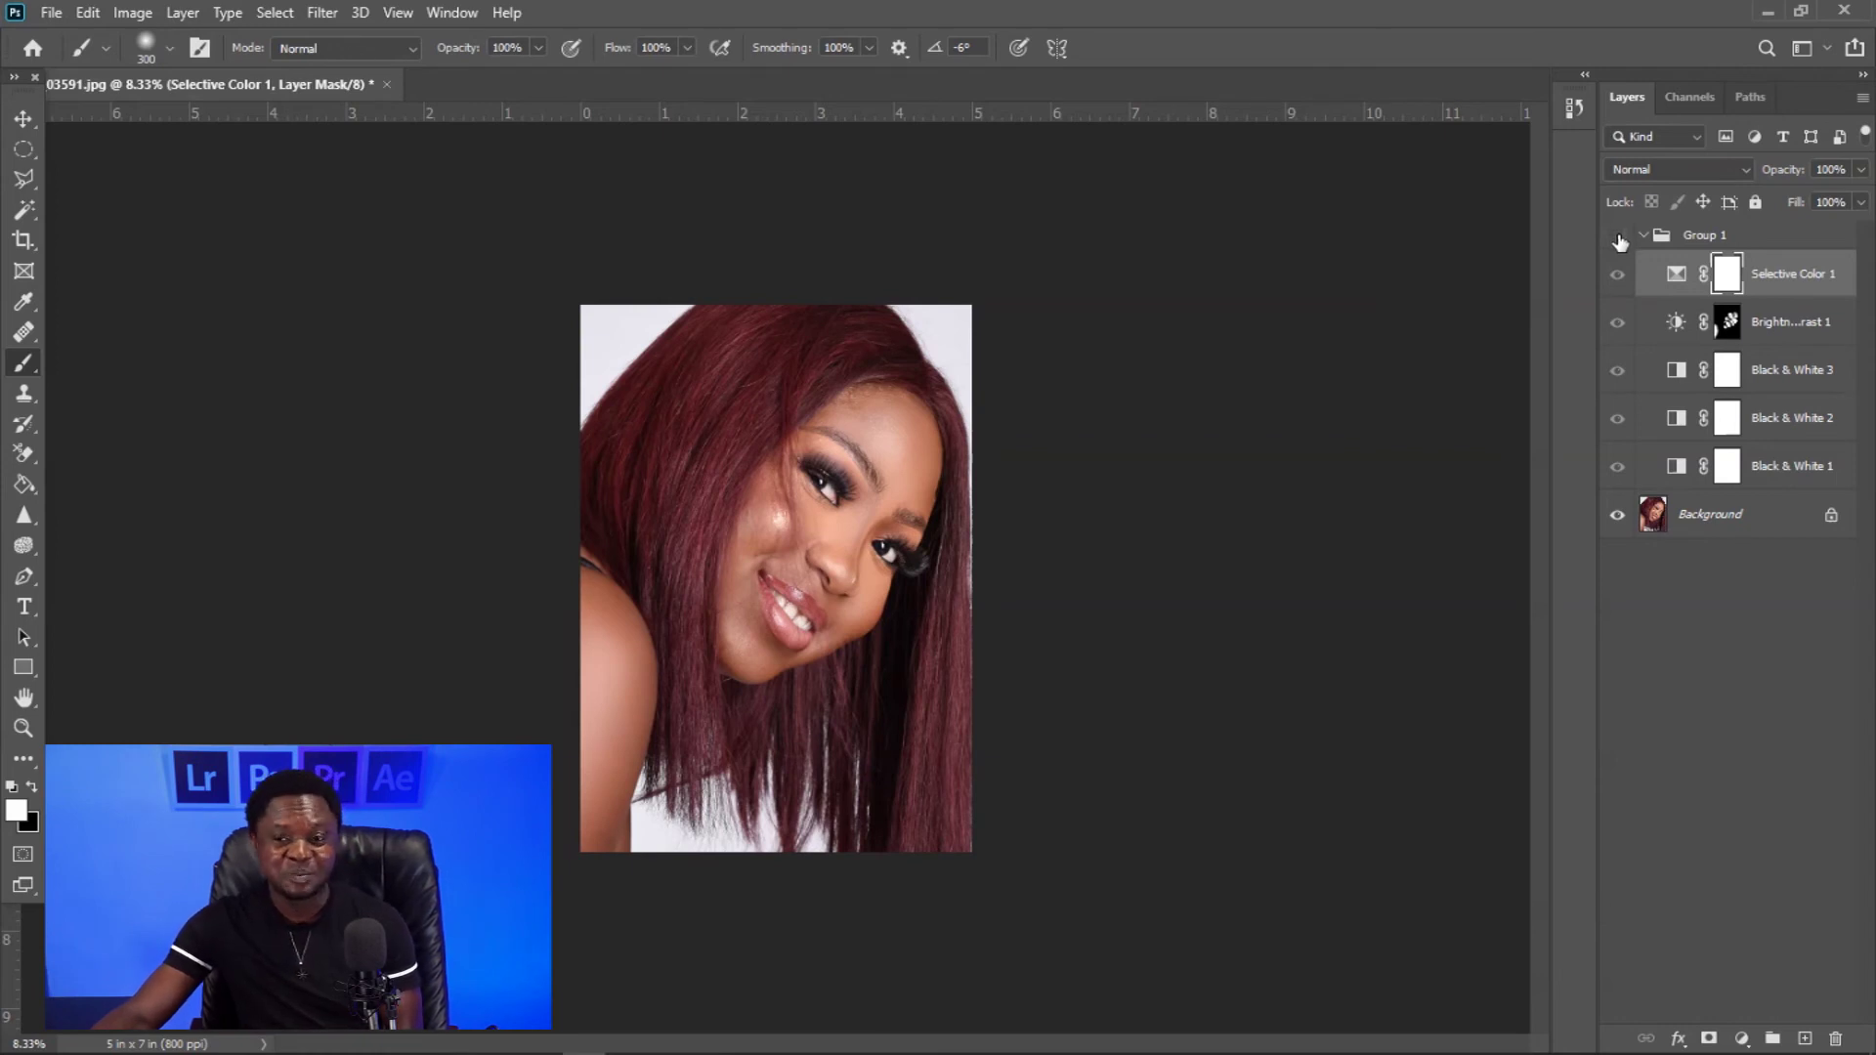
click(1619, 238)
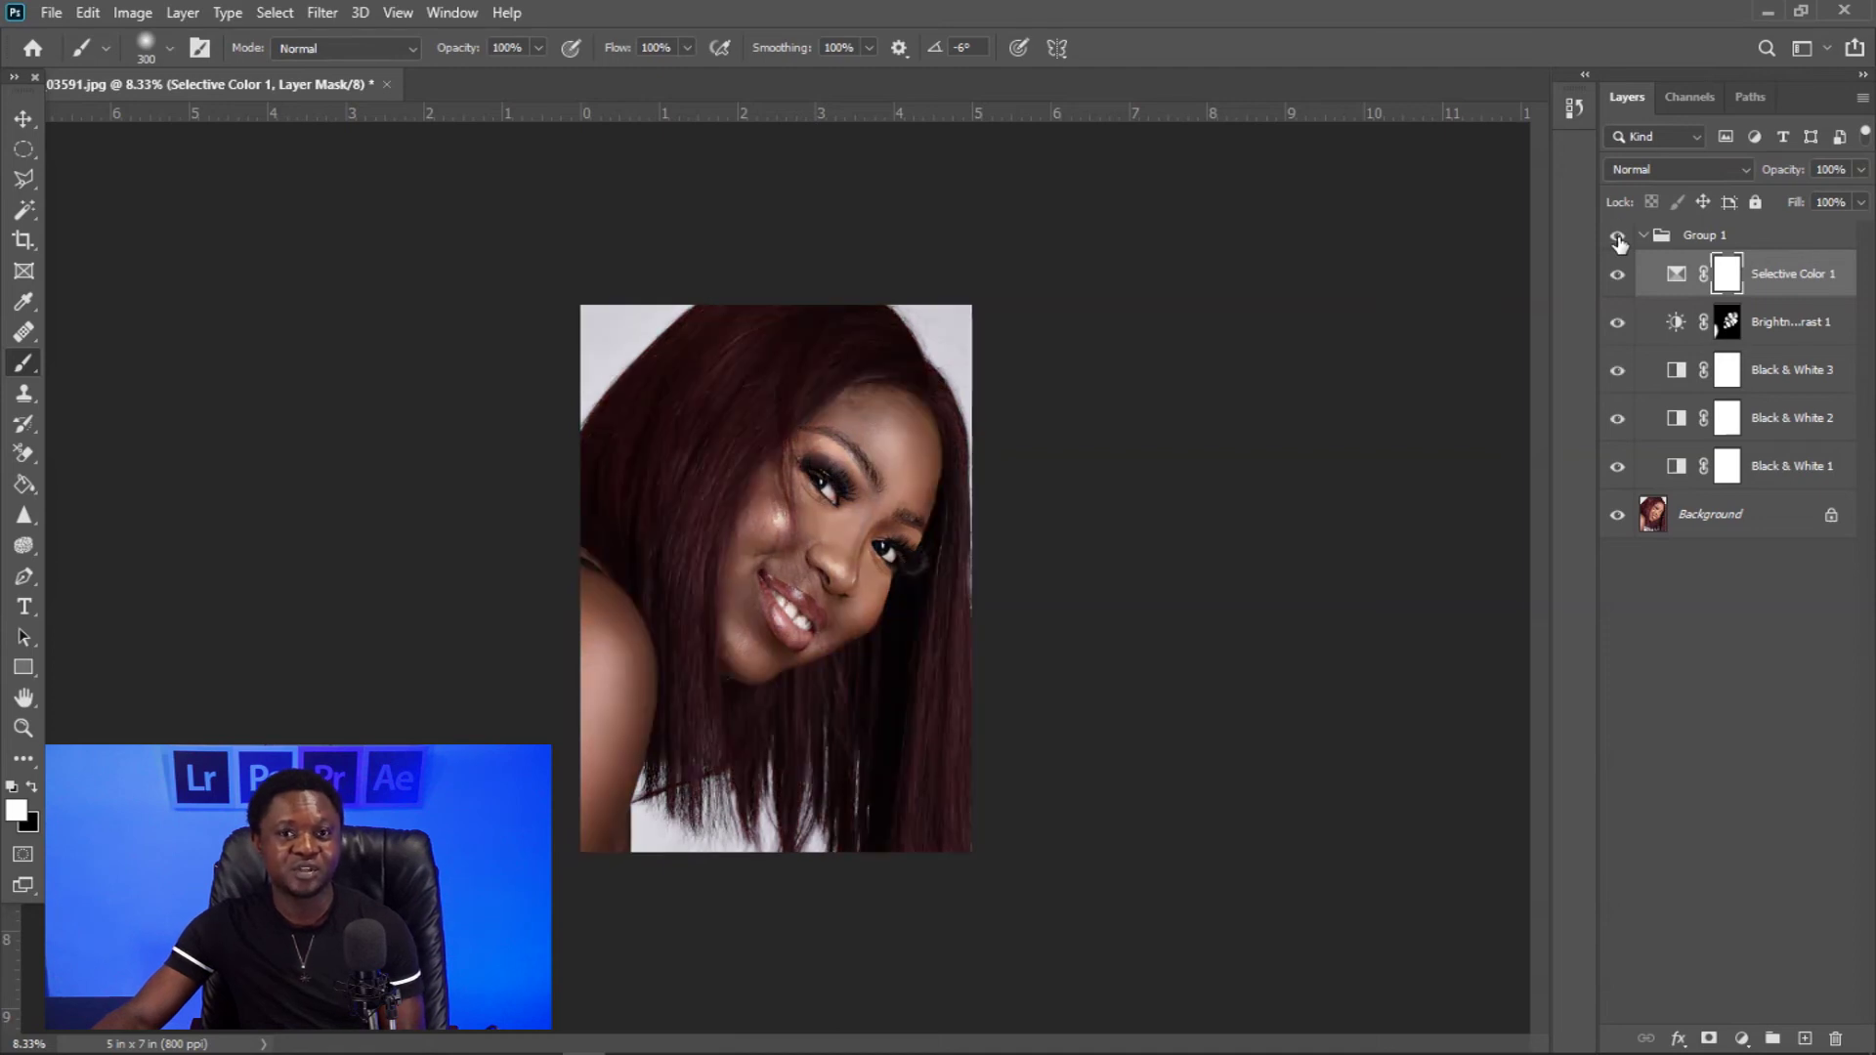
click(1618, 240)
click(1618, 238)
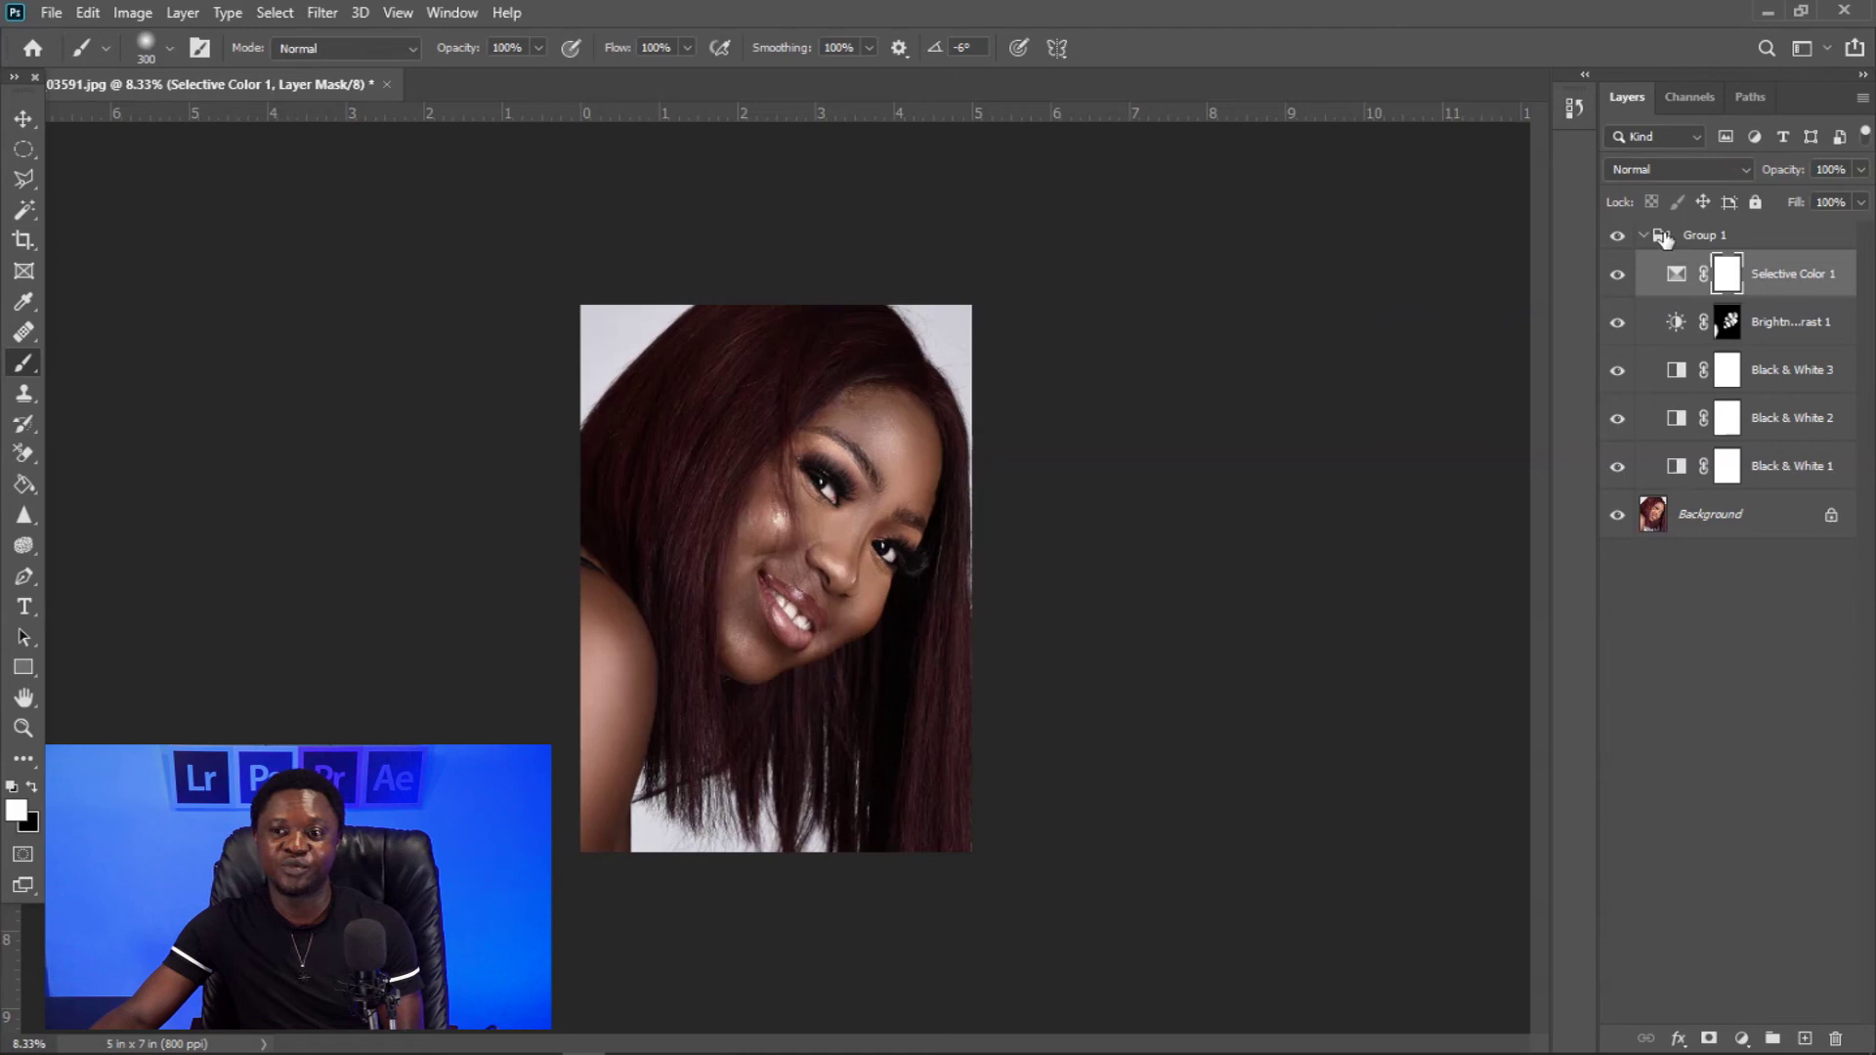
Reduce the opacity of Group 1 to 78%.
click(1712, 242)
drag(1792, 174, 1794, 176)
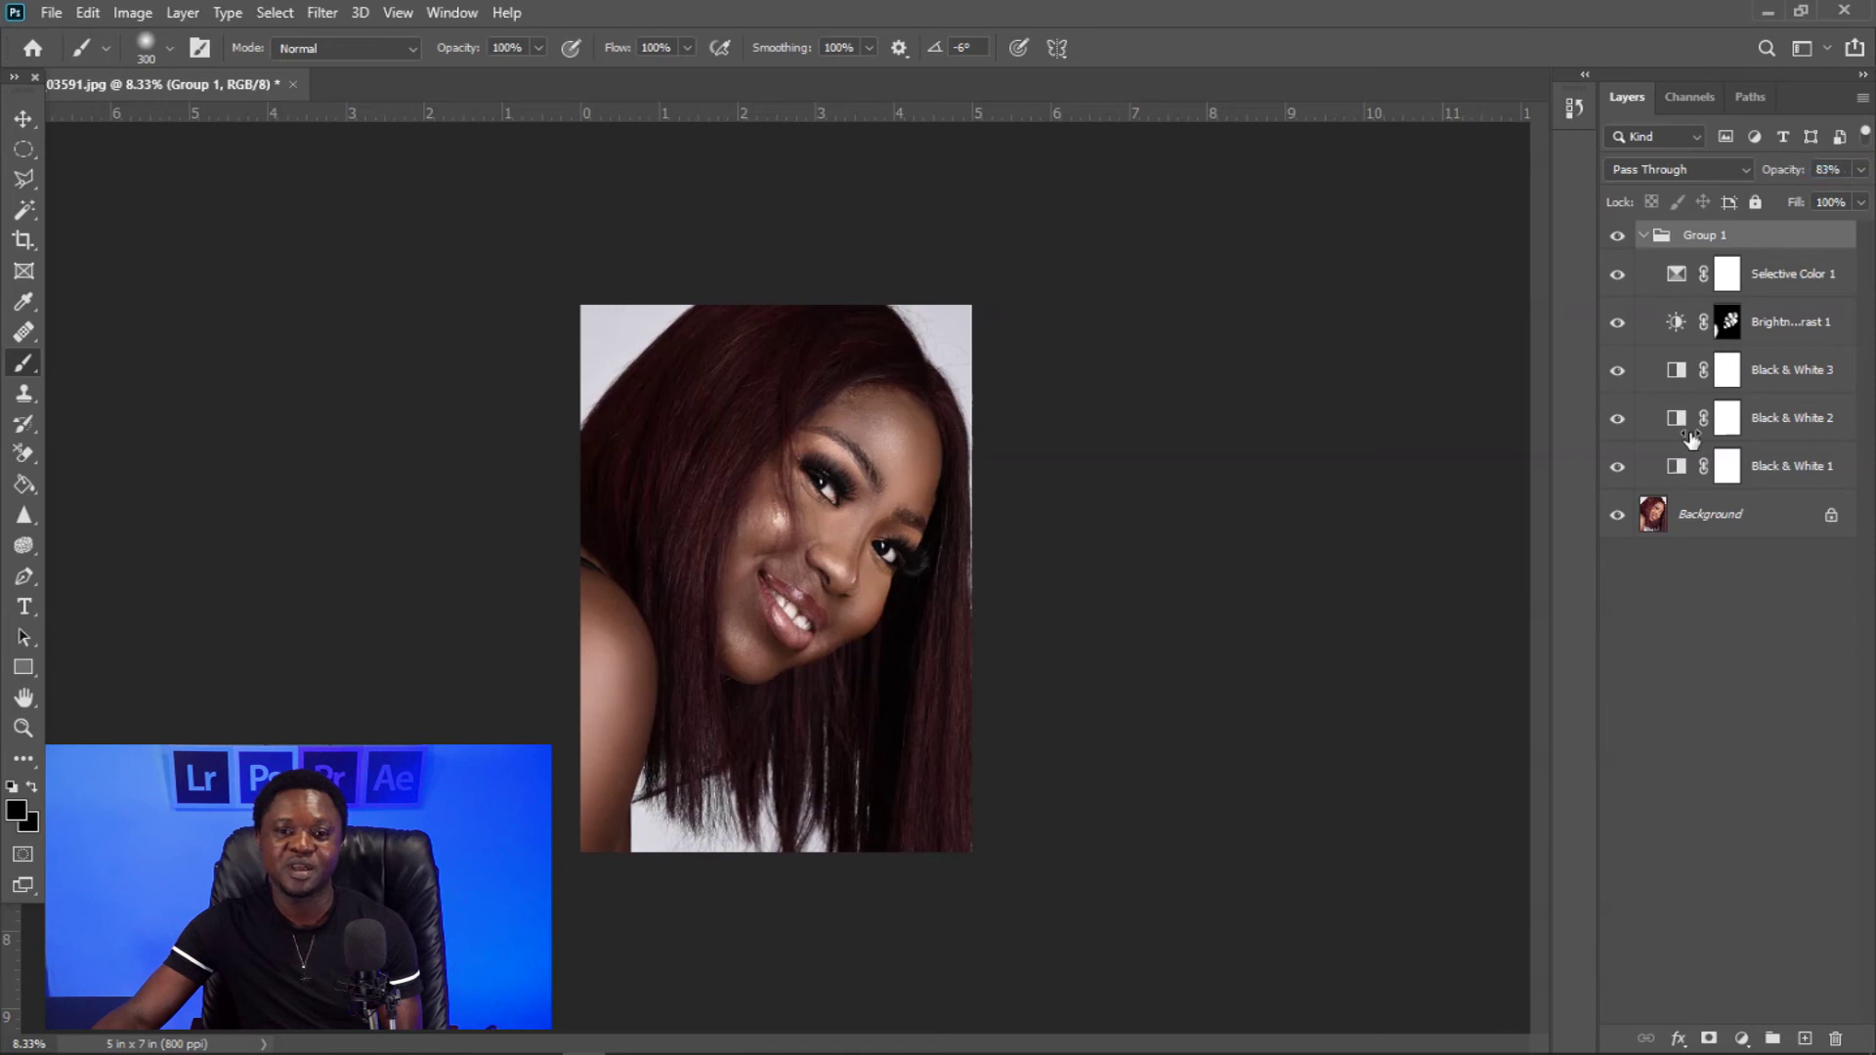
drag(1786, 176, 1781, 188)
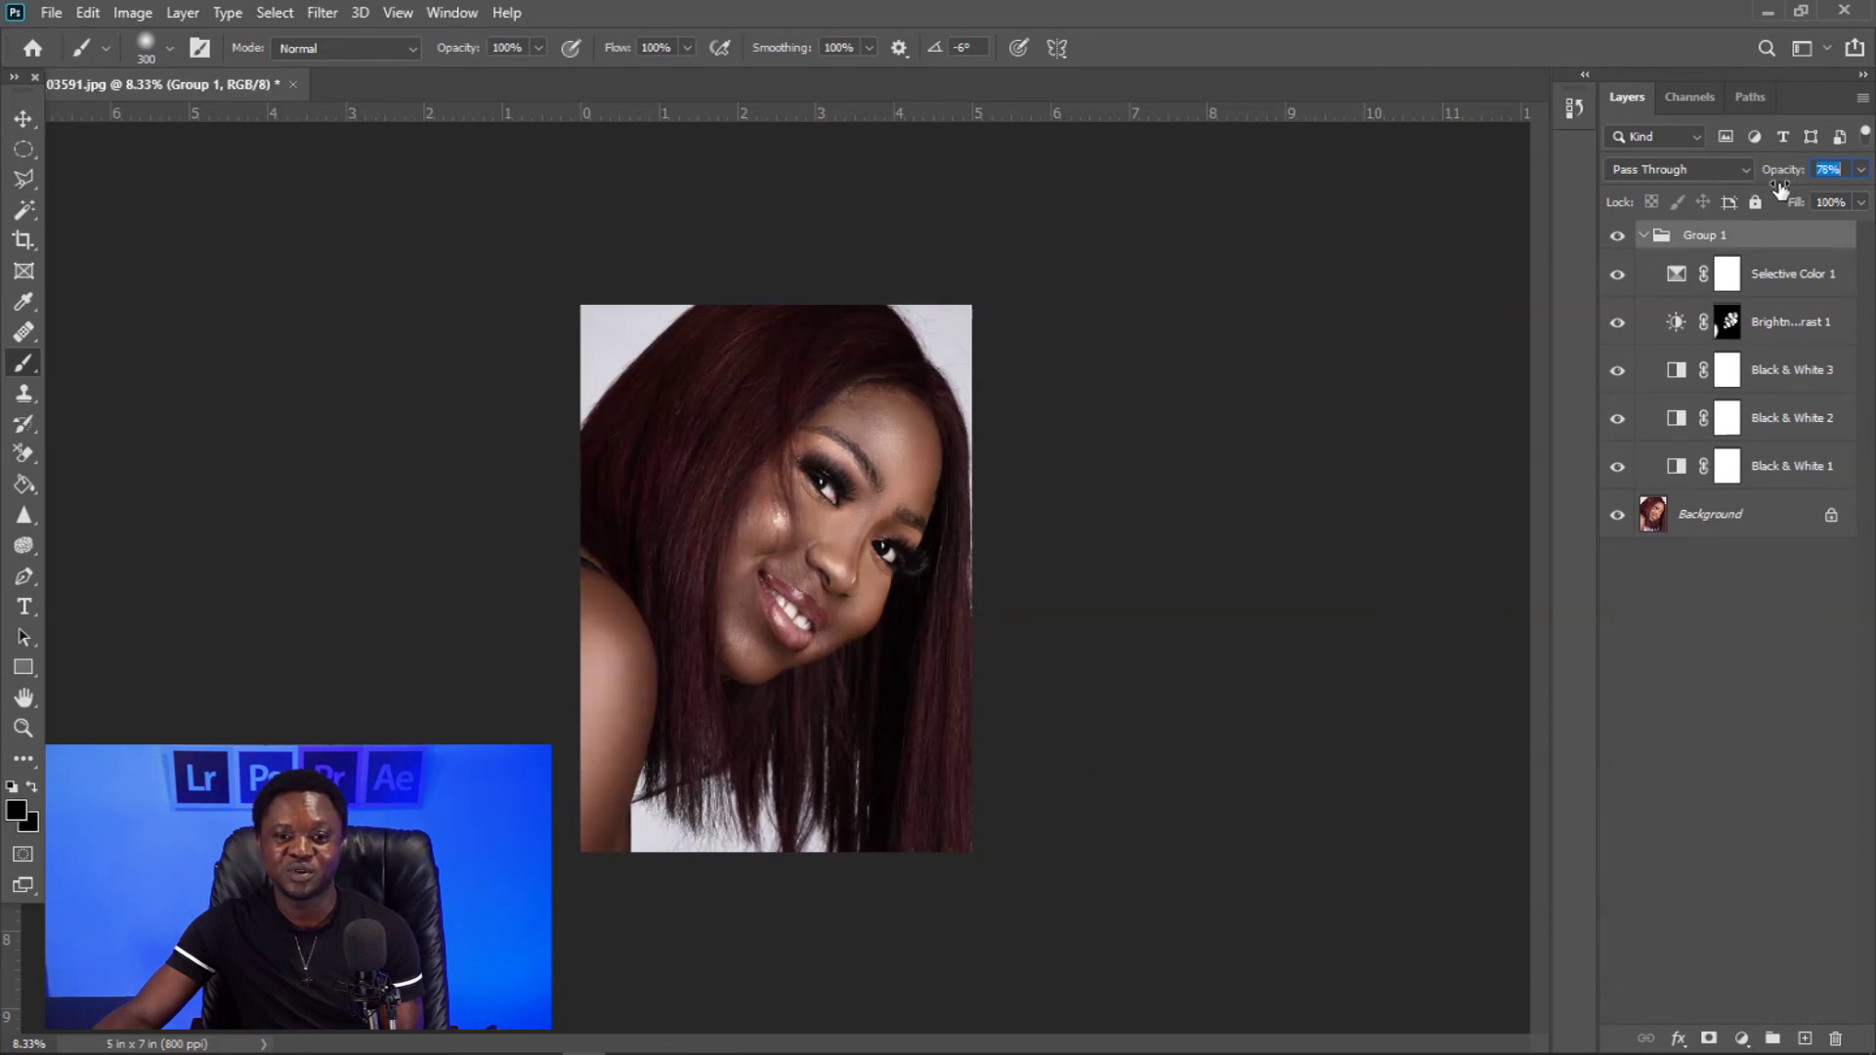
Inspect the softened toning on the face up close, and compare it with the original by switching Group 1 off and on.
key(ctrl+plus)
key(ctrl+plus)
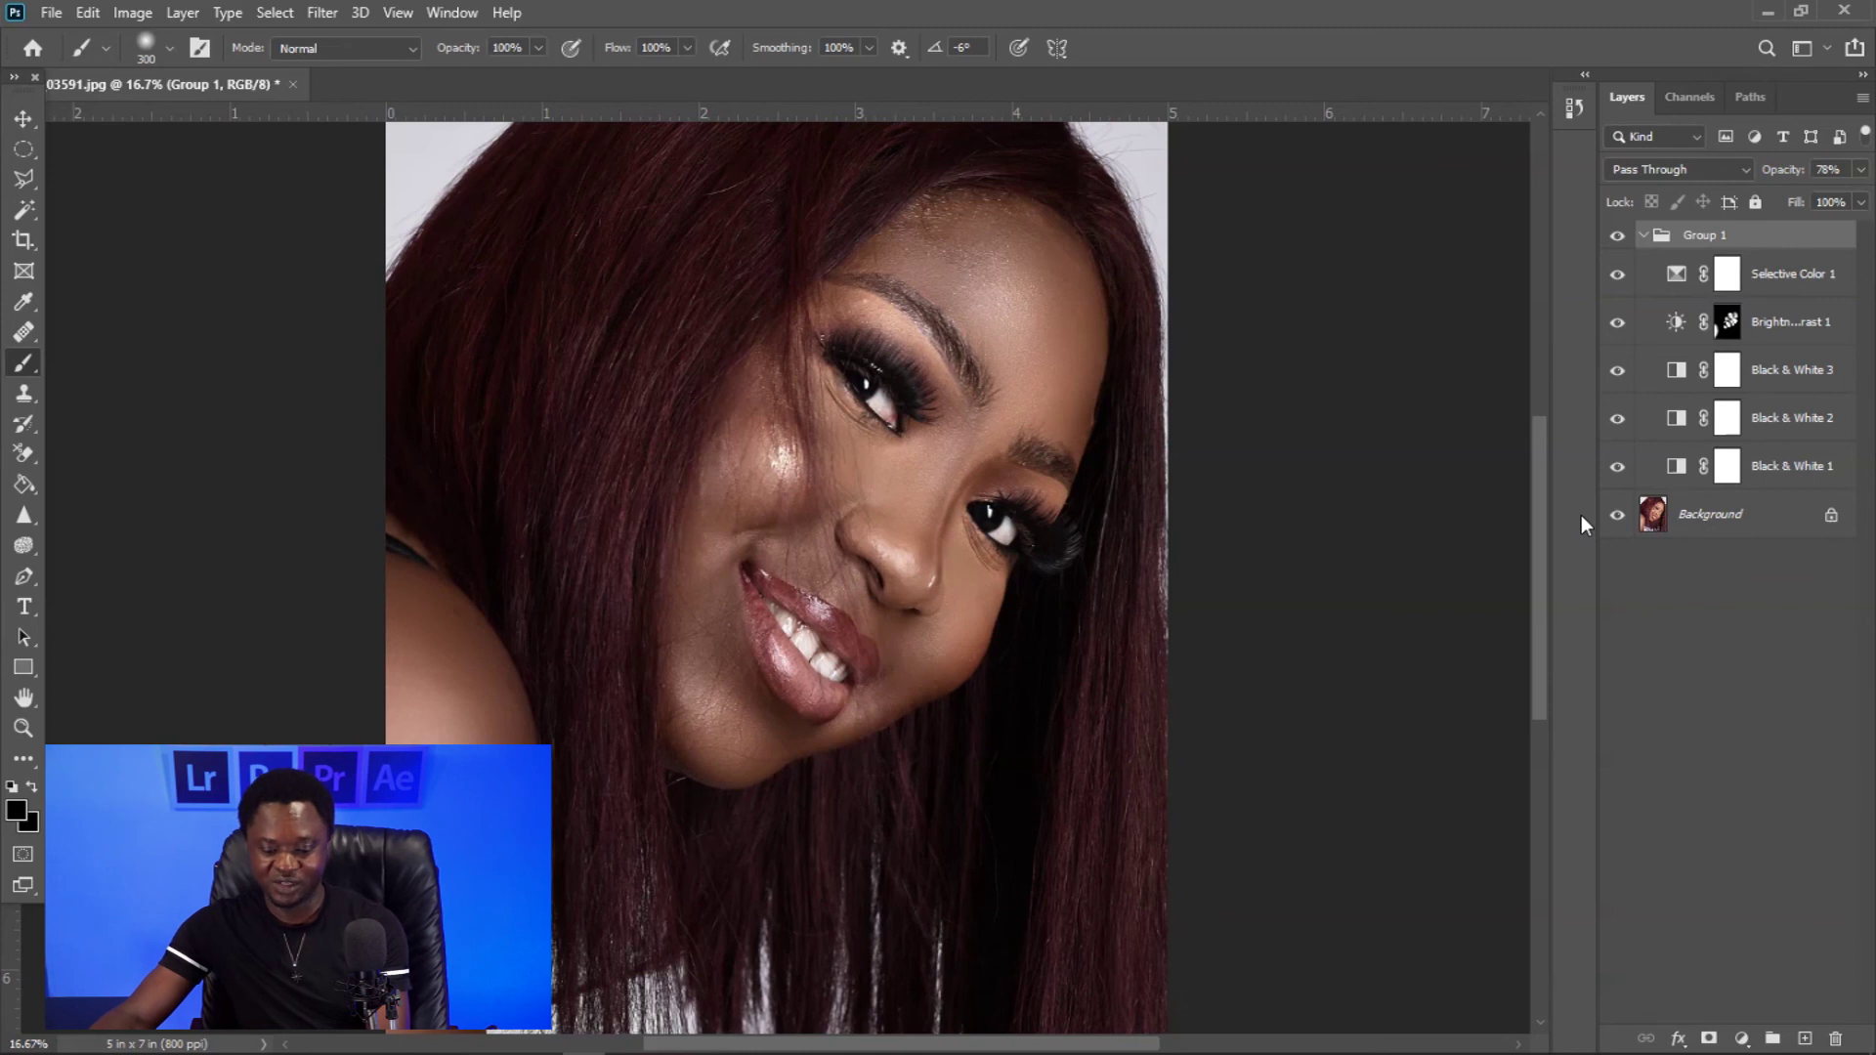
key(ctrl+minus)
key(ctrl+minus)
click(1618, 237)
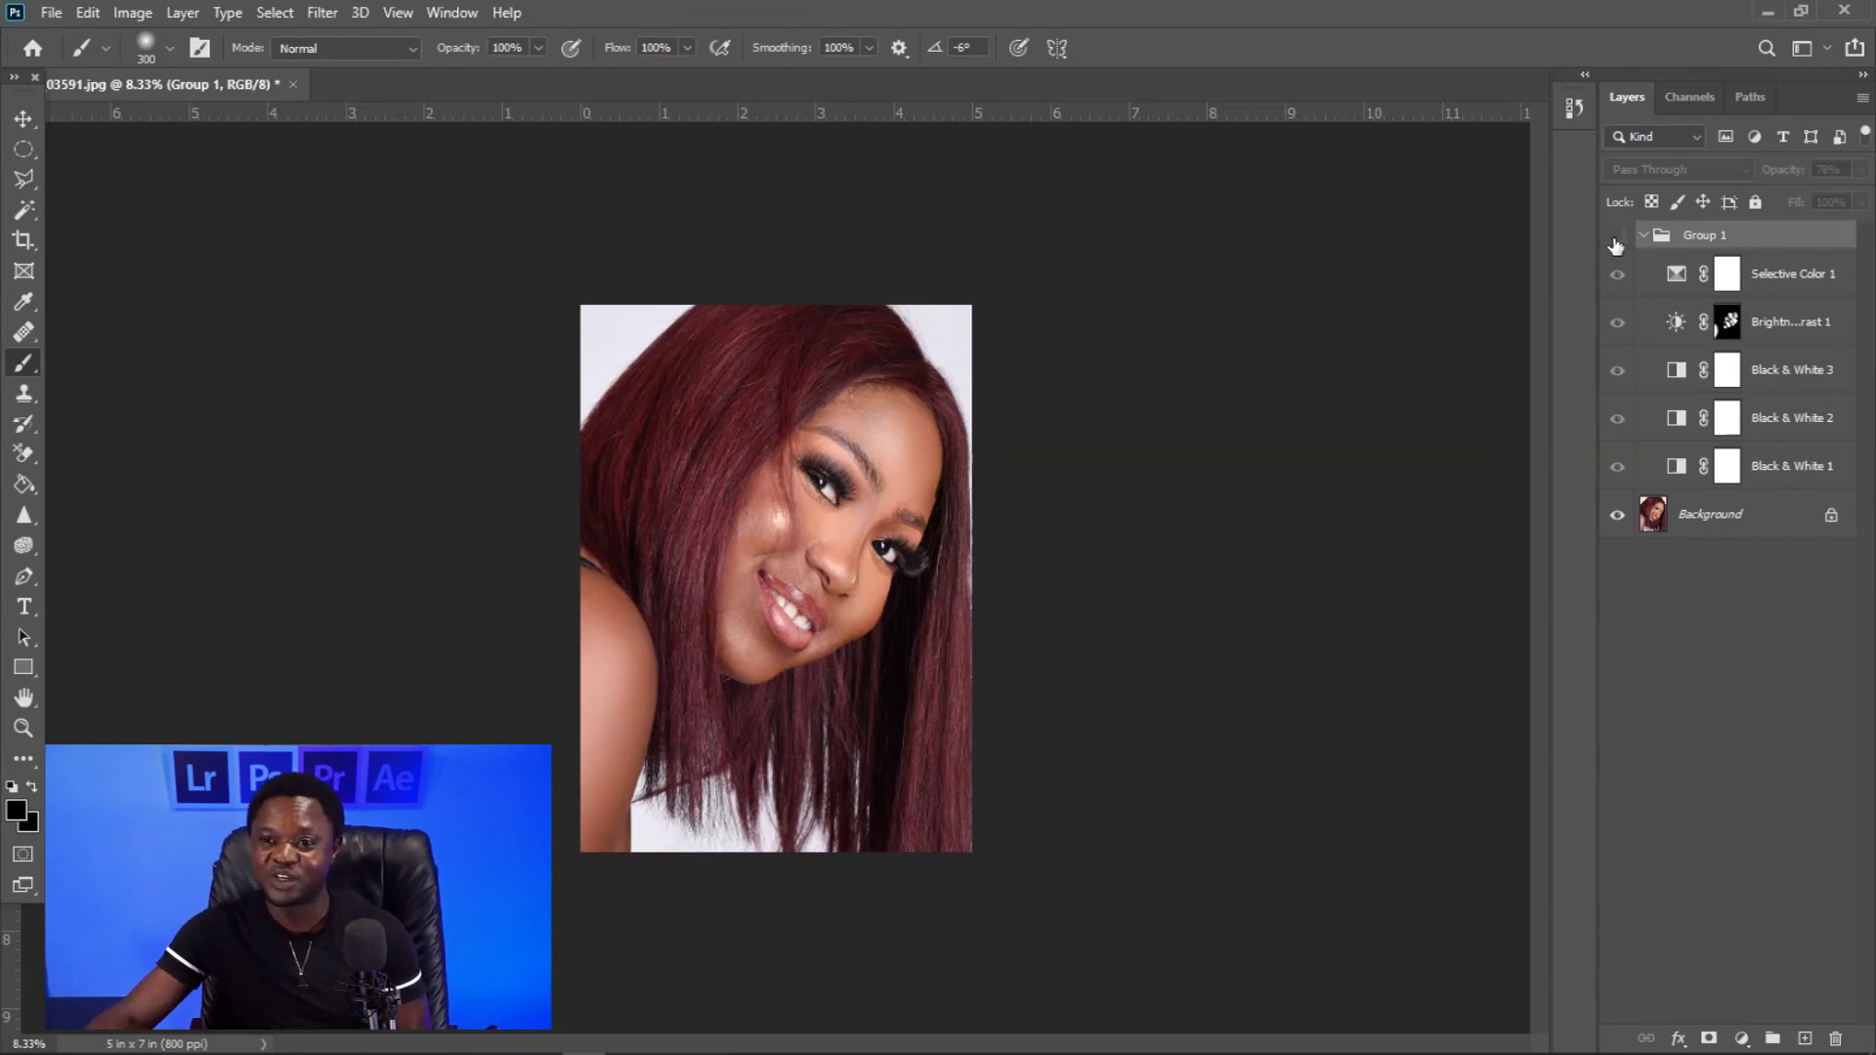
click(1617, 239)
click(1617, 240)
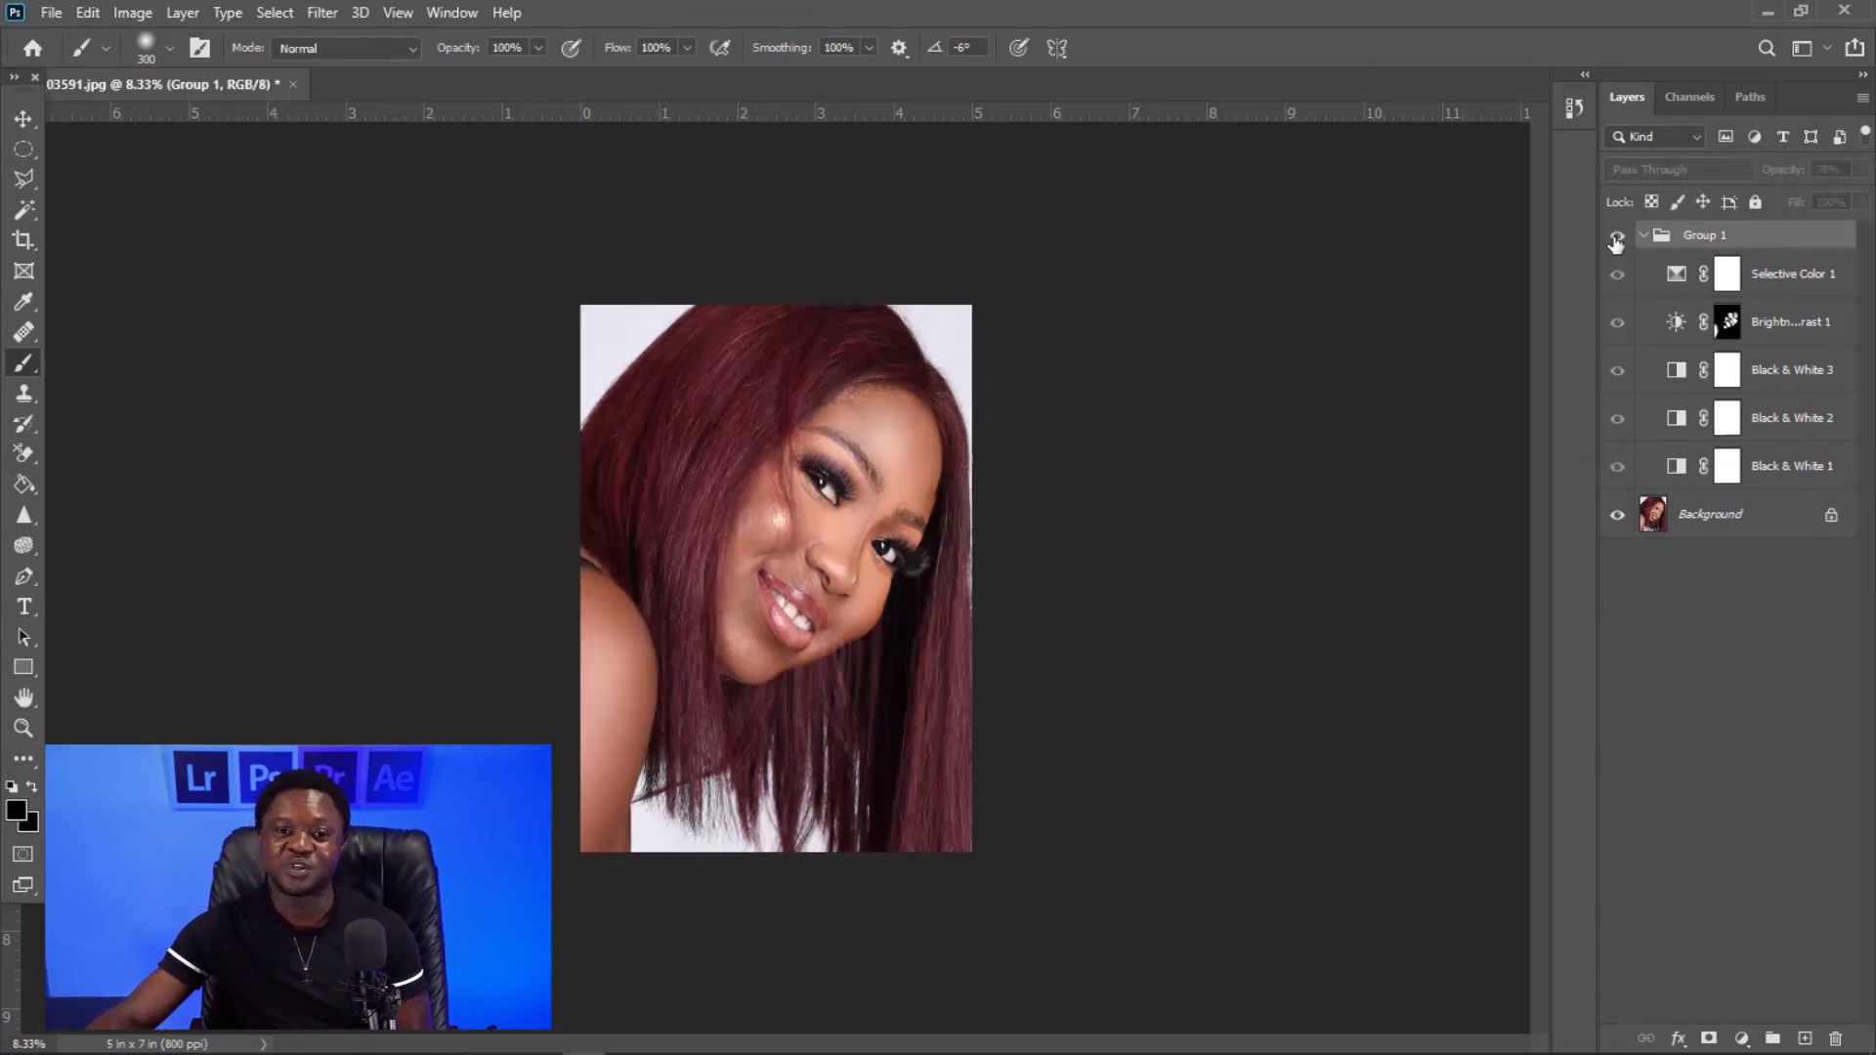
click(1617, 238)
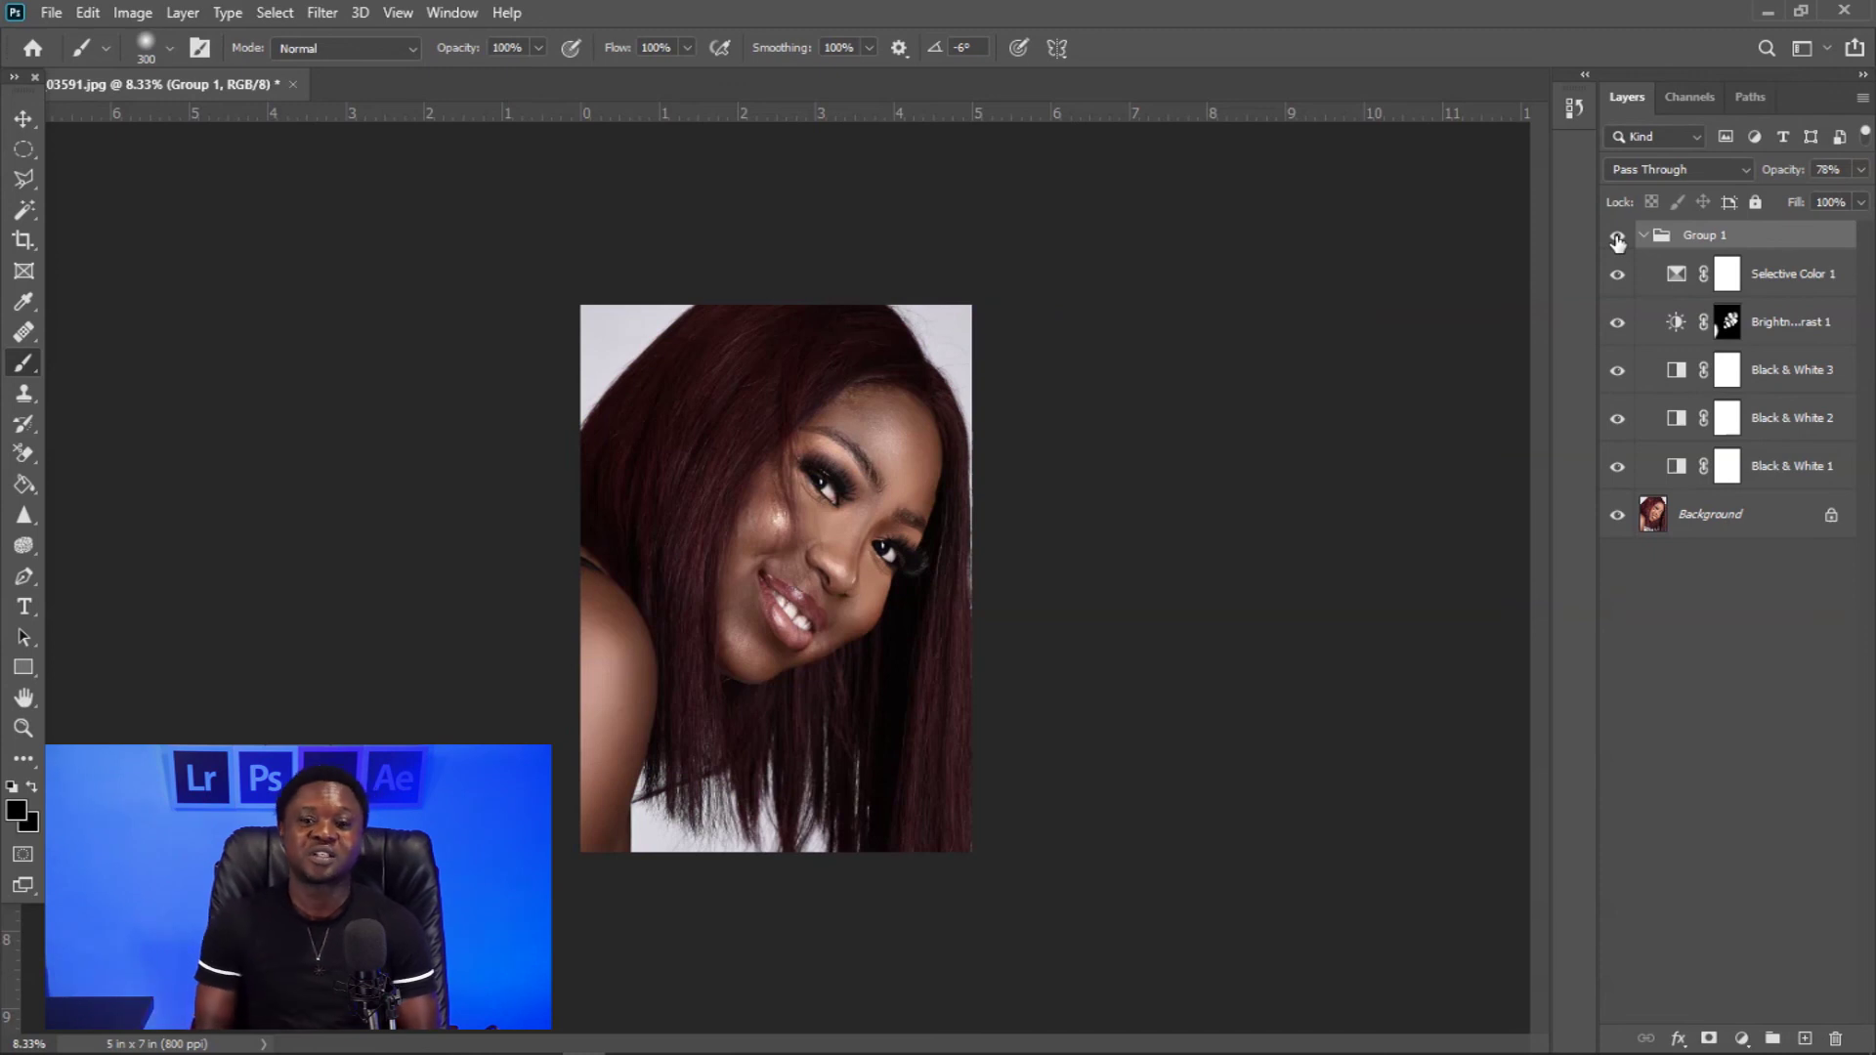